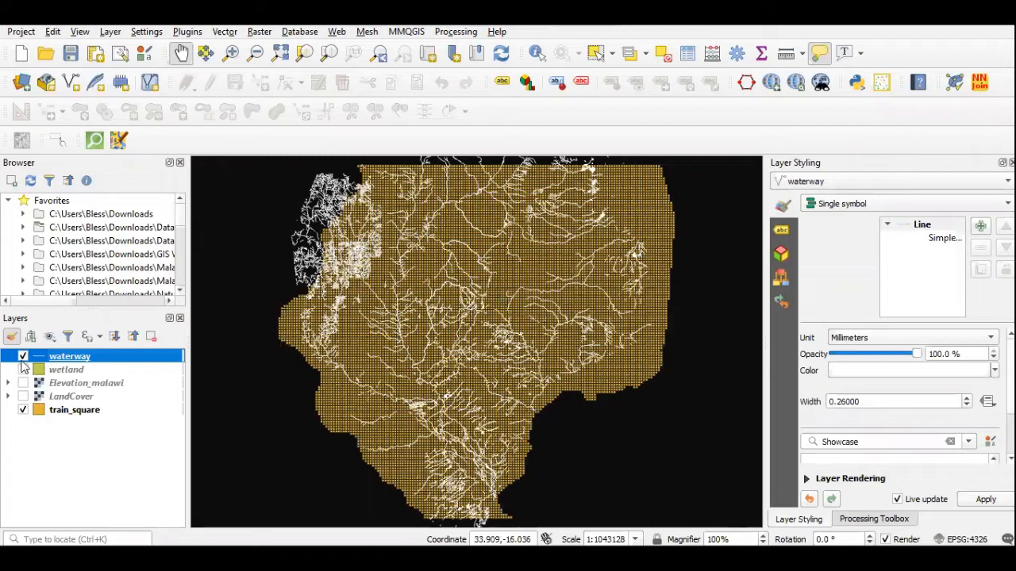
Hide the waterway layer, then view the wetland, Elevation_malawi and LandCover layers one at a time over the train_square grid
{"action": "left_click", "coordinate": [23, 358]}
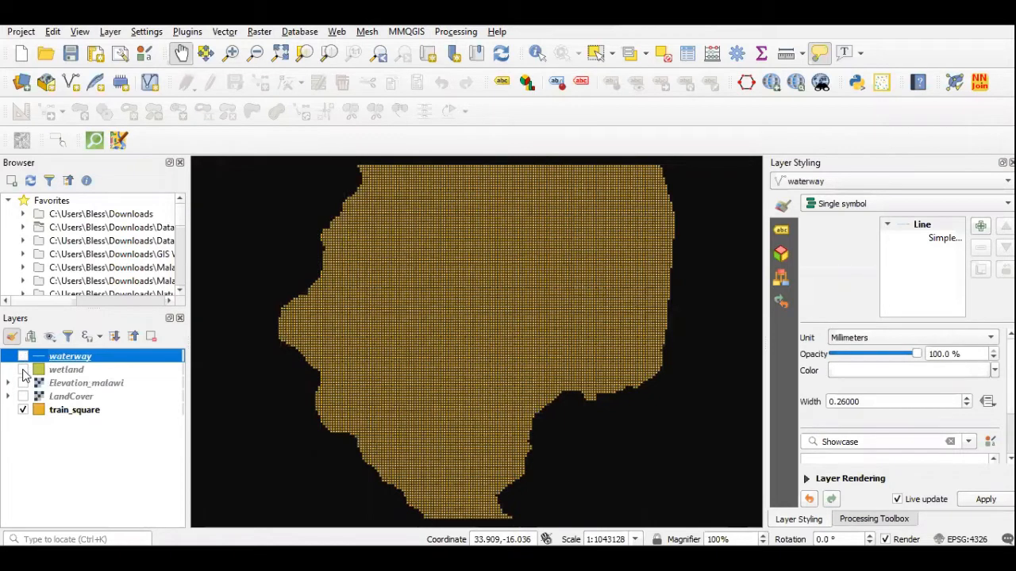
{"action": "left_click", "coordinate": [23, 370]}
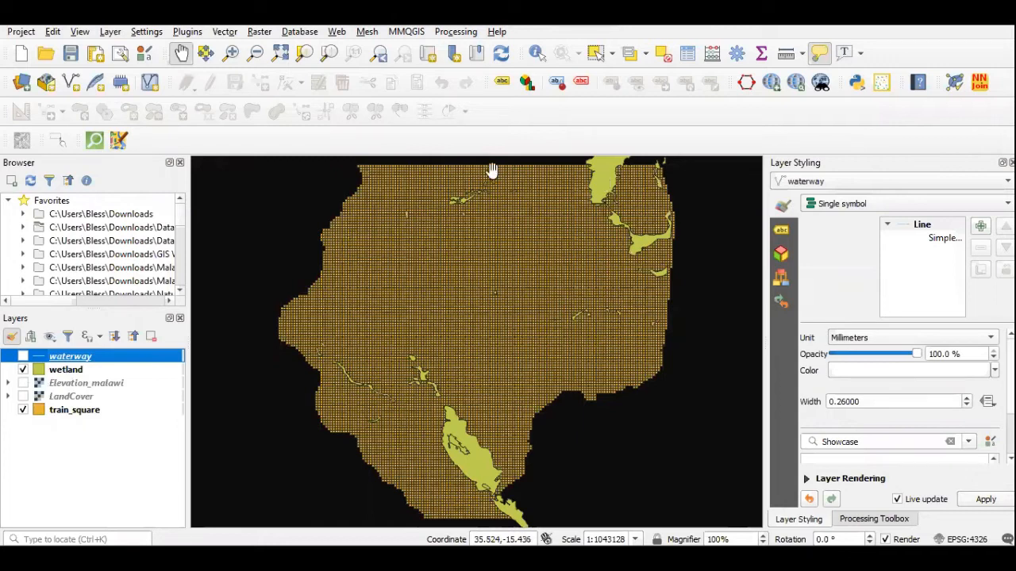
{"action": "left_click", "coordinate": [23, 371]}
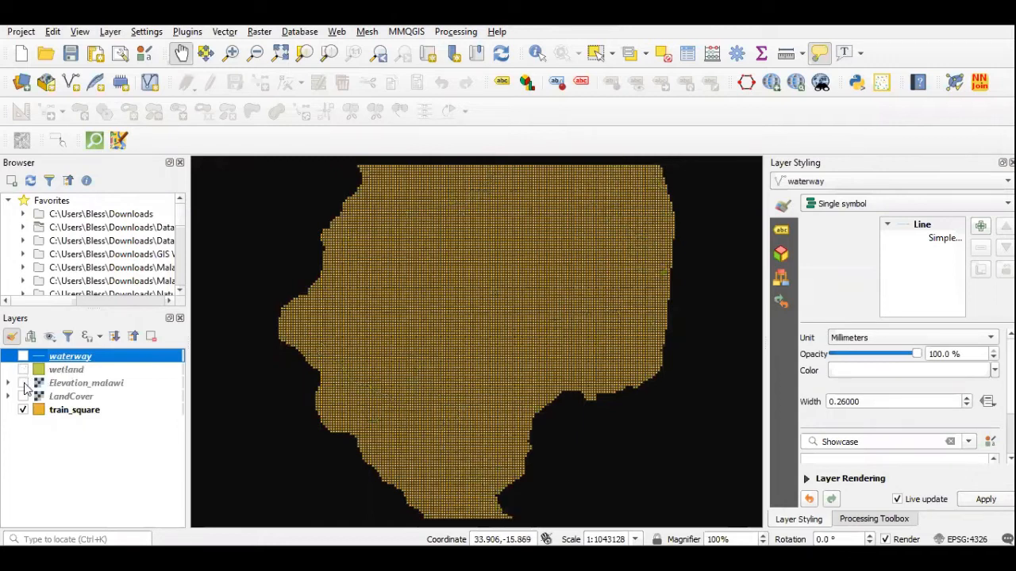
{"action": "left_click", "coordinate": [23, 383]}
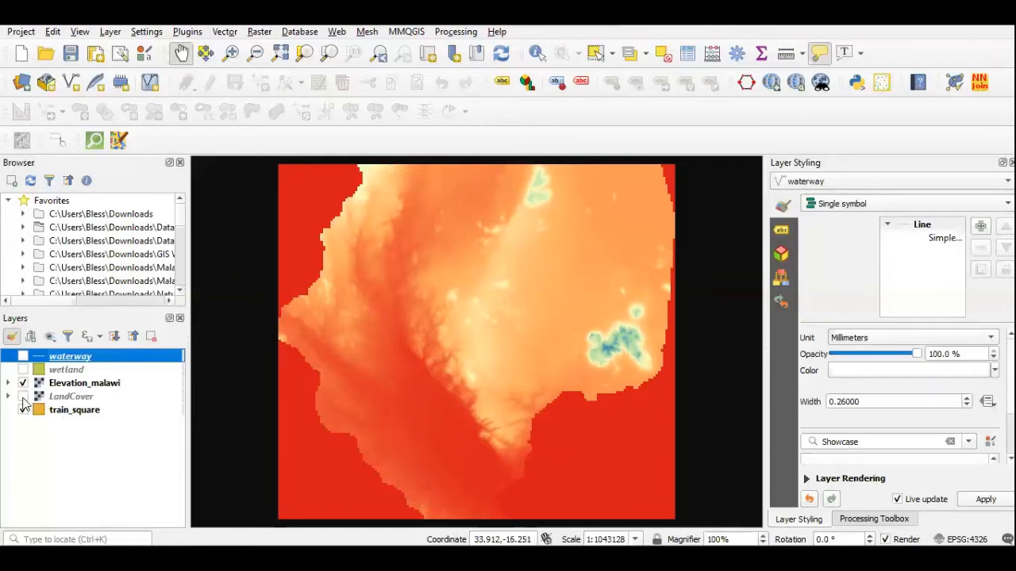
{"action": "left_click", "coordinate": [23, 382]}
{"action": "left_click", "coordinate": [23, 395]}
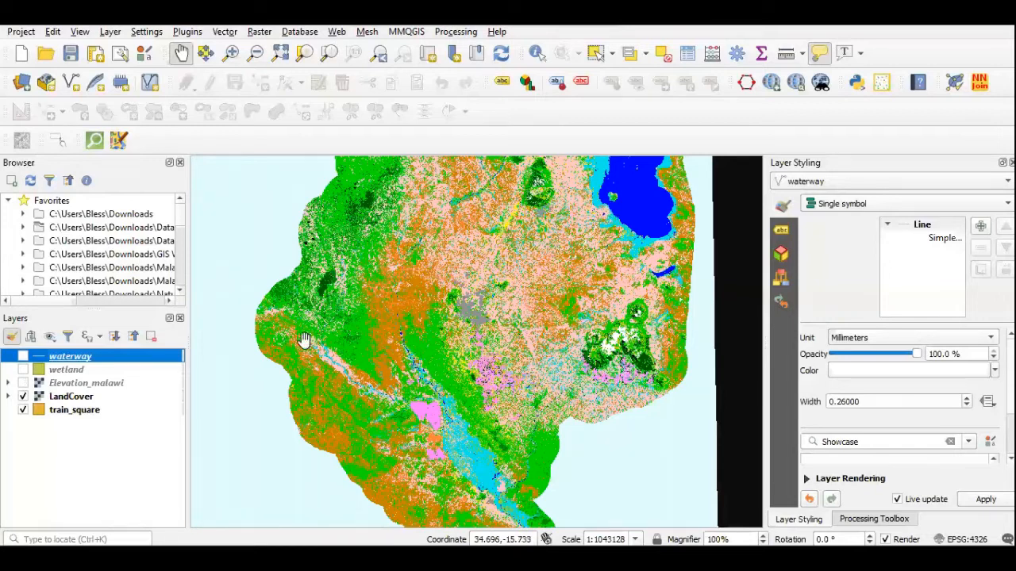
Examine the LandCover layer's paletted class values and colours in its styling settings
{"action": "left_click", "coordinate": [67, 396]}
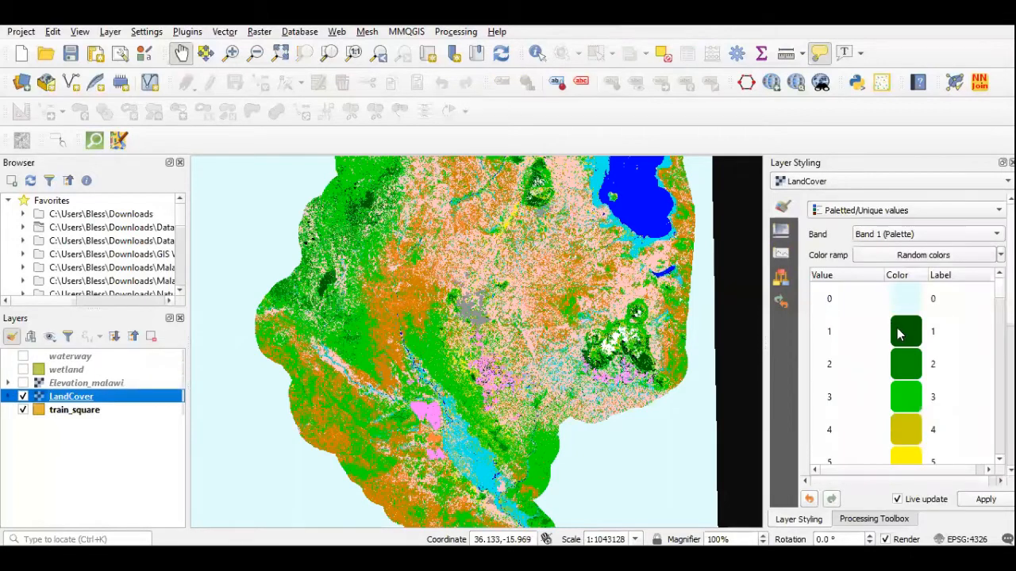
{"action": "scroll", "coordinate": [895, 343], "scroll_direction": "down", "scroll_amount": 1}
{"action": "scroll", "coordinate": [895, 343], "scroll_direction": "down", "scroll_amount": 3}
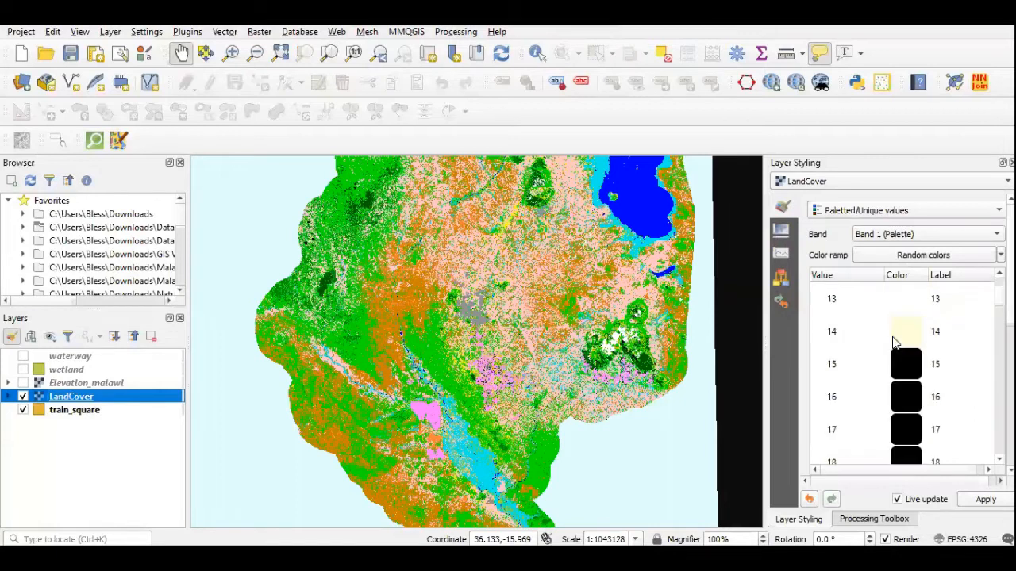
{"action": "scroll", "coordinate": [894, 343], "scroll_direction": "up", "scroll_amount": 4}
{"action": "scroll", "coordinate": [817, 254], "scroll_direction": "down", "scroll_amount": 5}
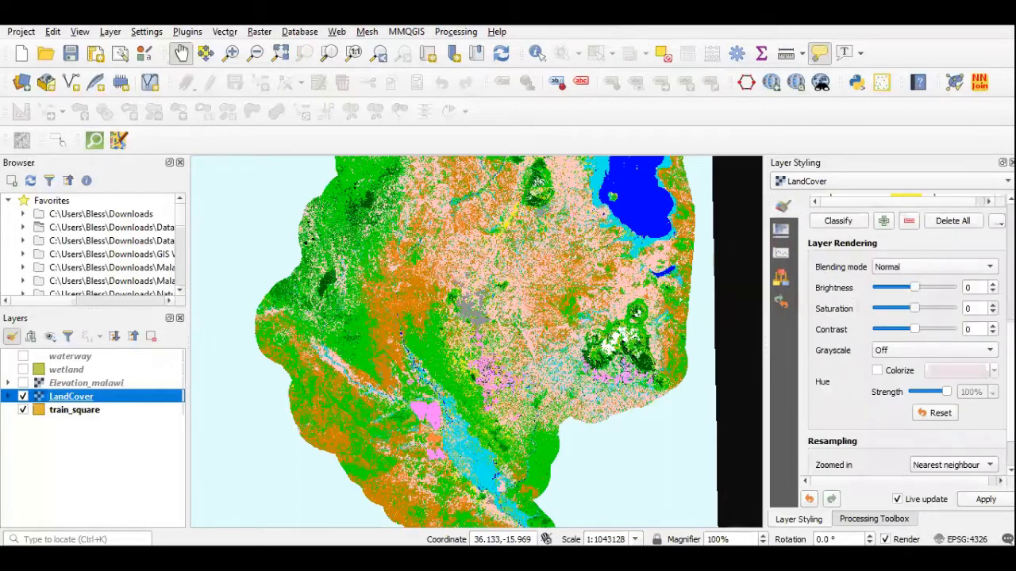
{"action": "scroll", "coordinate": [890, 344], "scroll_direction": "up", "scroll_amount": 3}
{"action": "scroll", "coordinate": [891, 344], "scroll_direction": "up", "scroll_amount": 3}
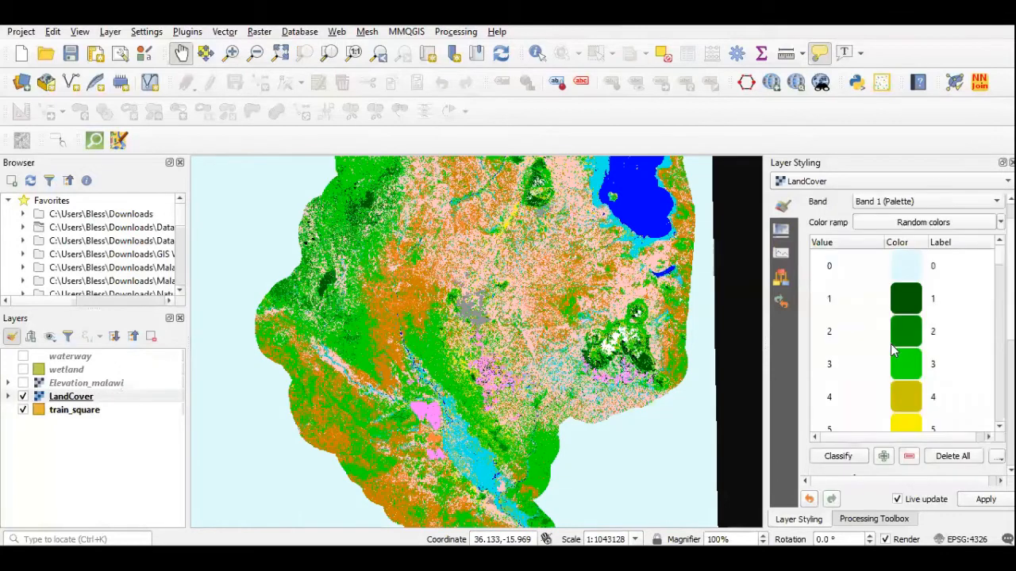
{"action": "scroll", "coordinate": [890, 334], "scroll_direction": "down", "scroll_amount": 4}
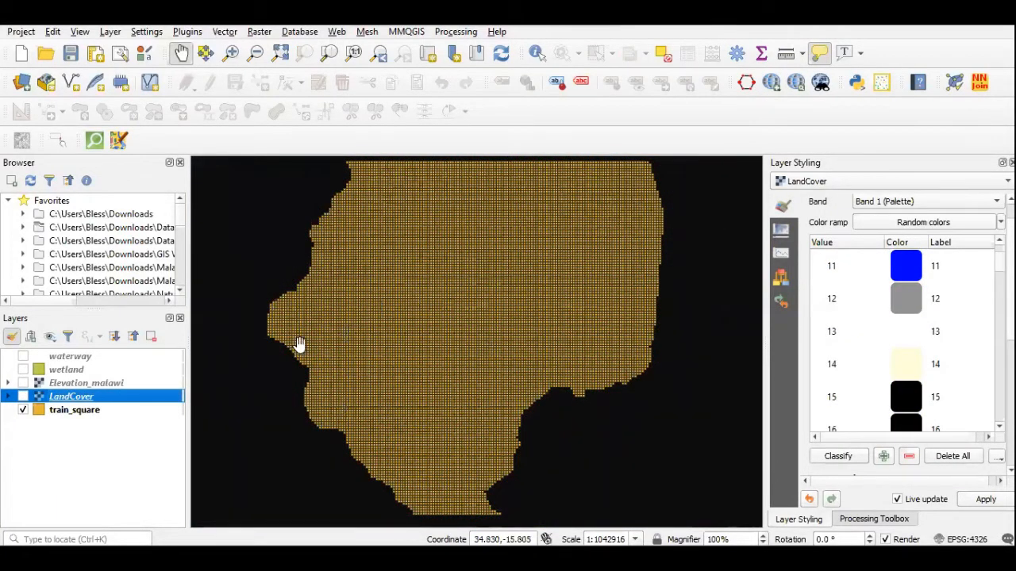
Examine the individual square cells of the train_square grid with the LandCover layer hidden
{"action": "scroll", "coordinate": [357, 295], "scroll_direction": "up", "scroll_amount": 3}
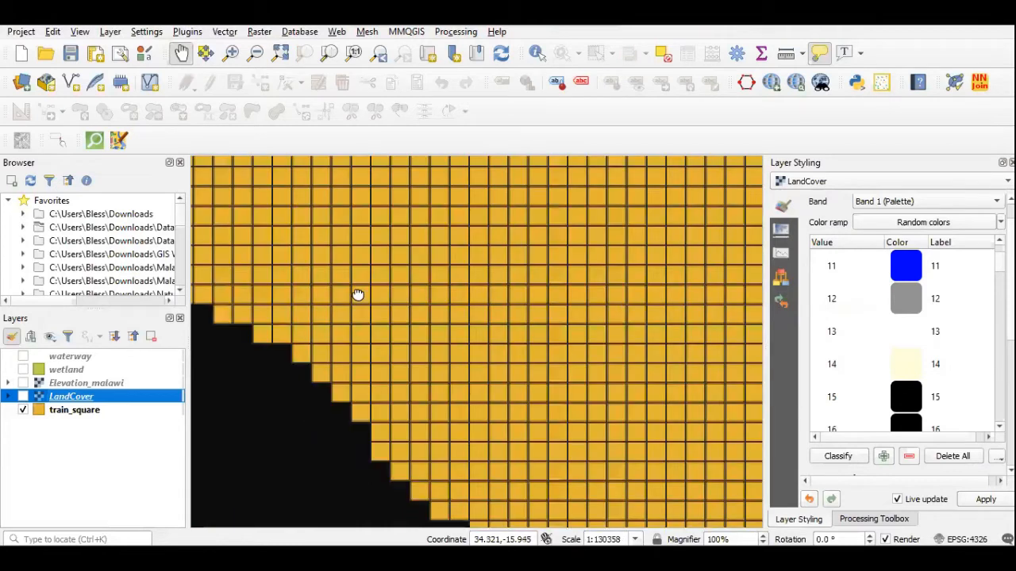
{"action": "scroll", "coordinate": [340, 385], "scroll_direction": "up", "scroll_amount": 1}
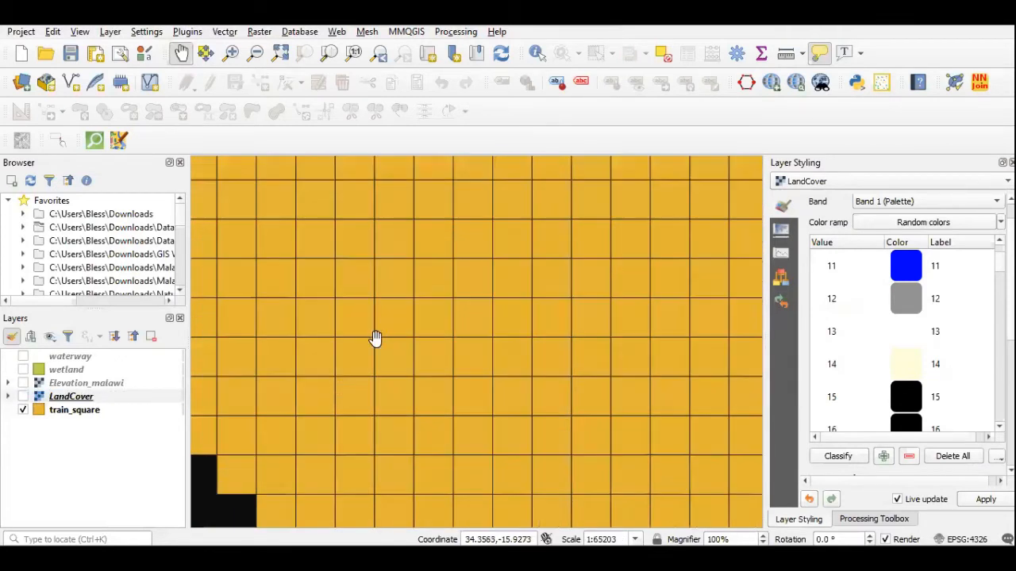
{"action": "scroll", "coordinate": [360, 324], "scroll_direction": "down", "scroll_amount": 1}
{"action": "scroll", "coordinate": [359, 323], "scroll_direction": "up", "scroll_amount": 2}
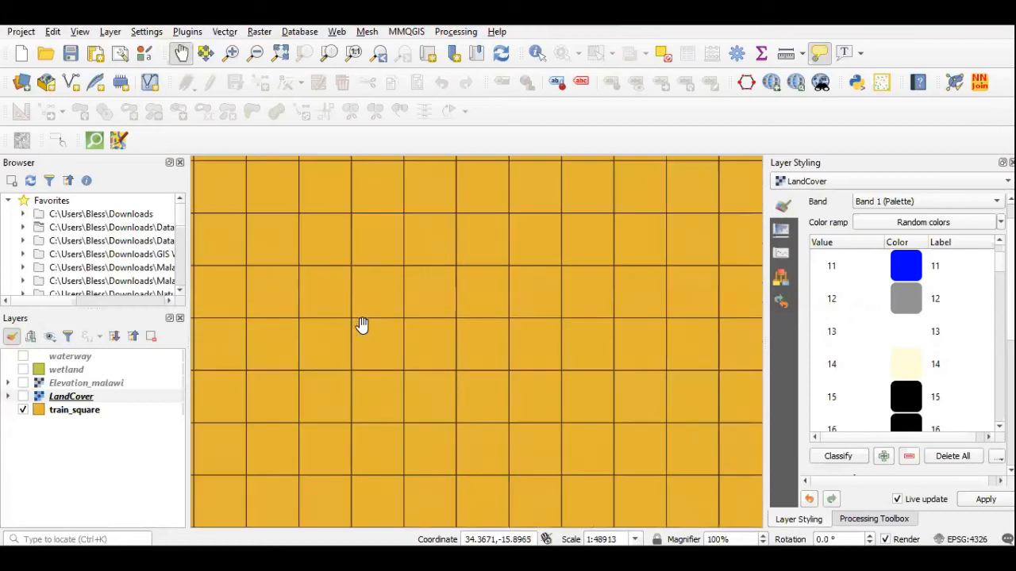
{"action": "scroll", "coordinate": [381, 351], "scroll_direction": "down", "scroll_amount": 1}
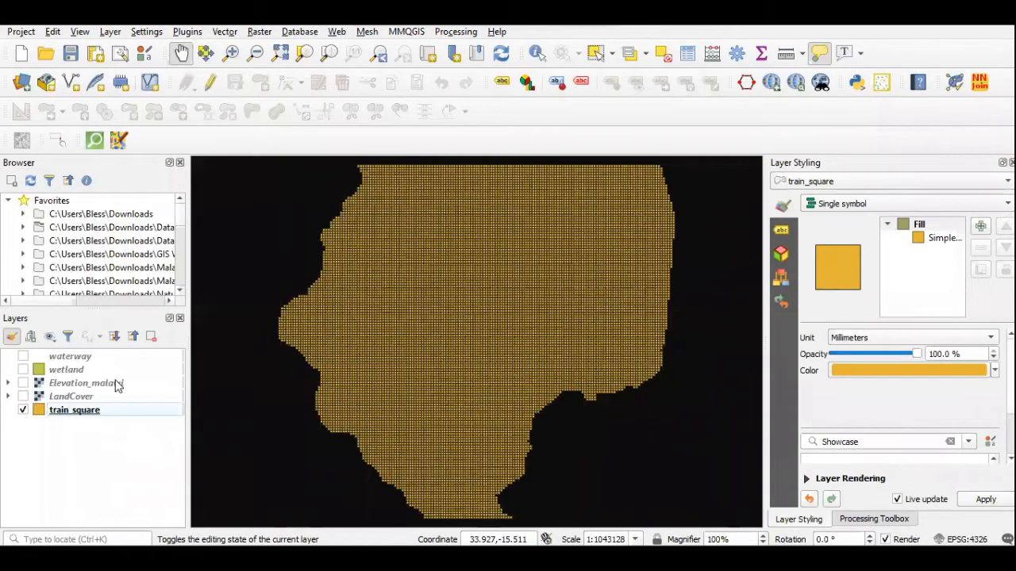
Open the train_square attribute table and compare its records with the grid squares on the map
{"action": "right_click", "coordinate": [89, 414]}
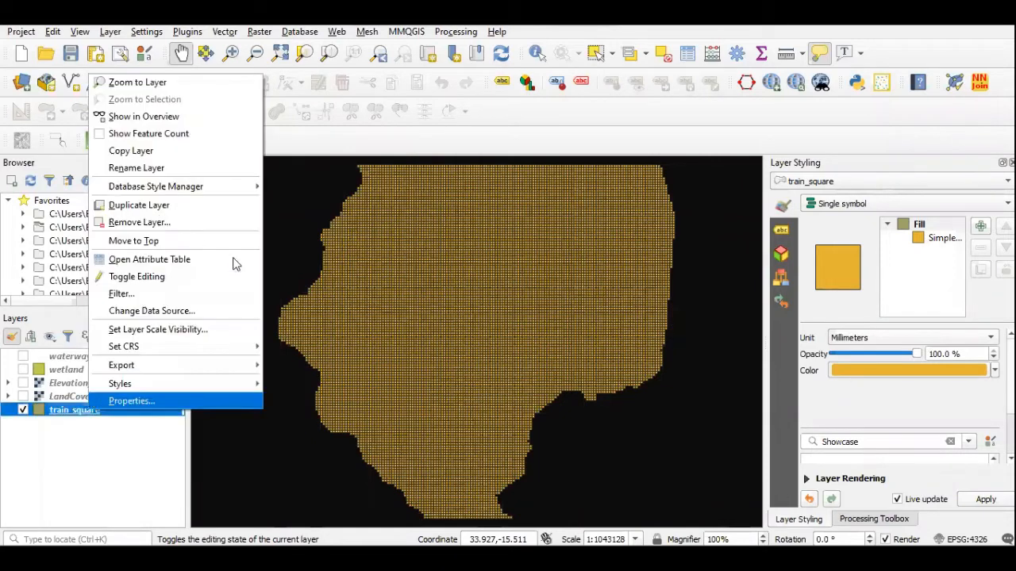
{"action": "left_click", "coordinate": [234, 259]}
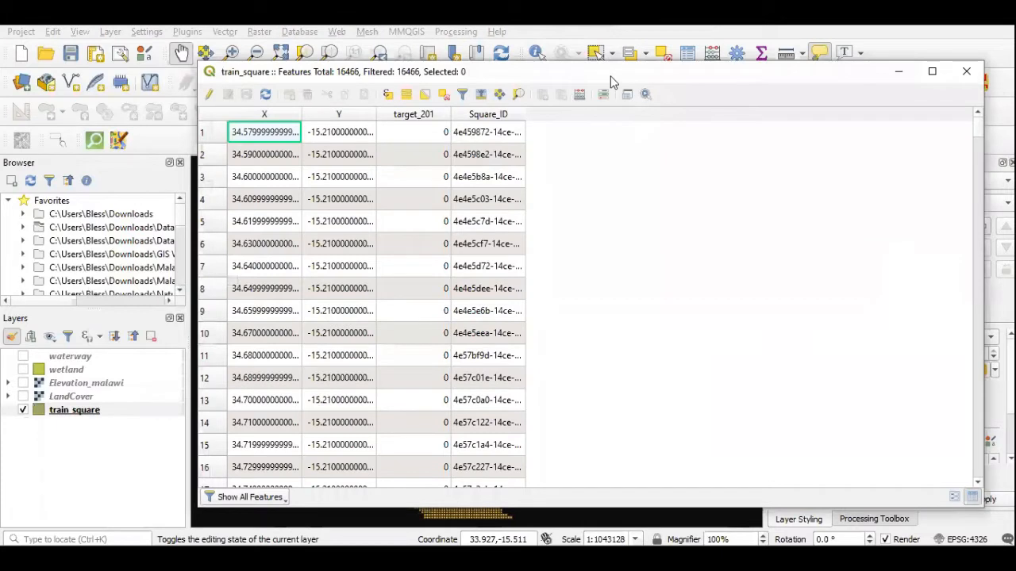
{"action": "left_click_drag", "start_coordinate": [610, 77], "coordinate": [592, 77]}
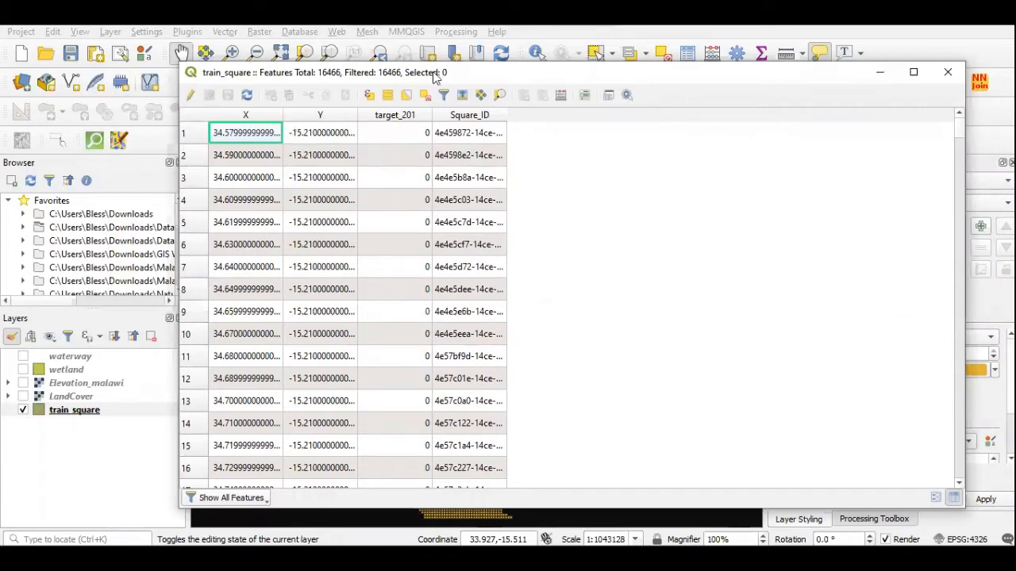
{"action": "left_click_drag", "start_coordinate": [435, 77], "coordinate": [277, 266]}
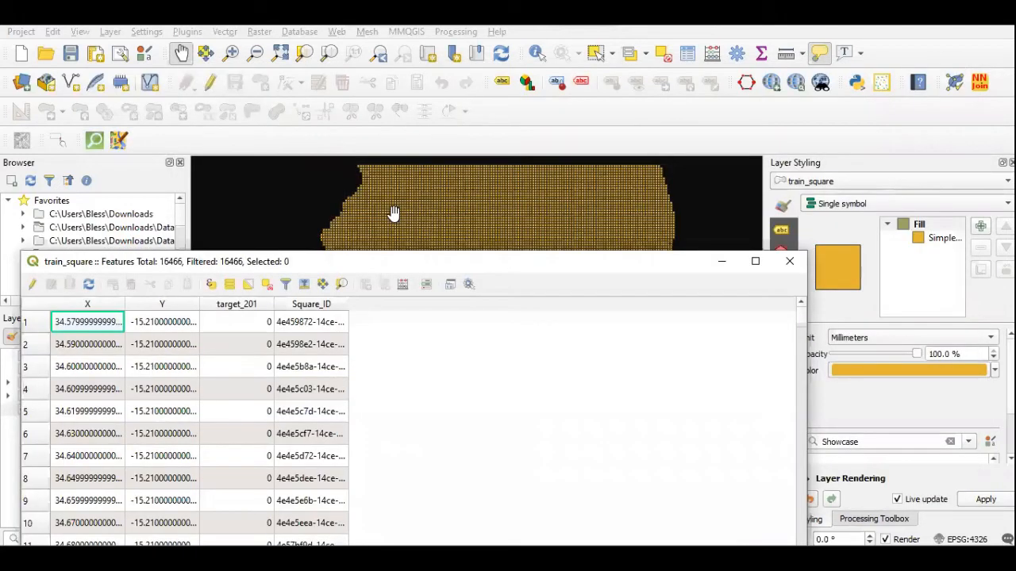
{"action": "scroll", "coordinate": [394, 213], "scroll_direction": "up", "scroll_amount": 5}
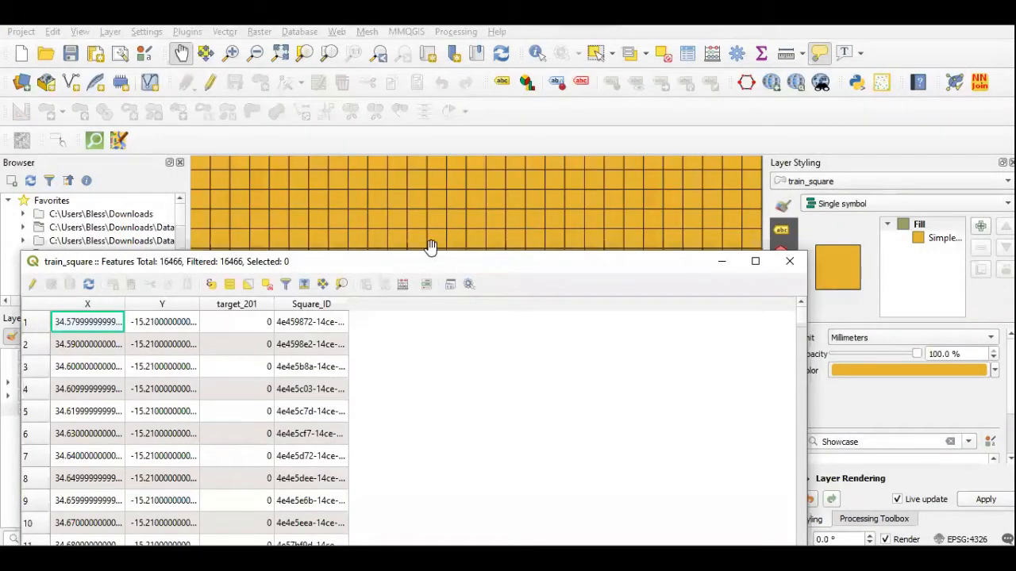
{"action": "scroll", "coordinate": [429, 247], "scroll_direction": "up", "scroll_amount": 3}
{"action": "left_click", "coordinate": [721, 262]}
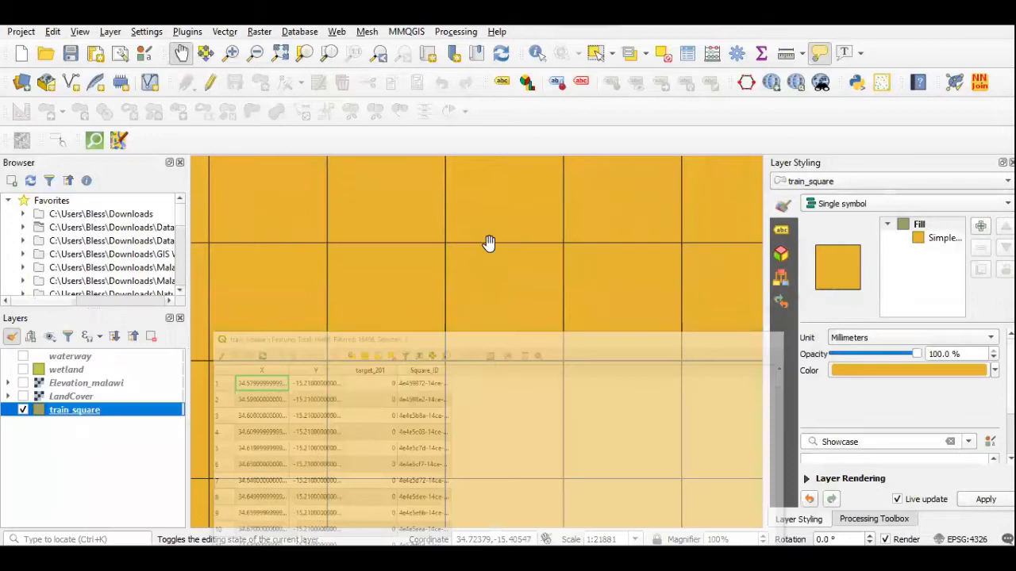
{"action": "scroll", "coordinate": [494, 292], "scroll_direction": "down", "scroll_amount": 5}
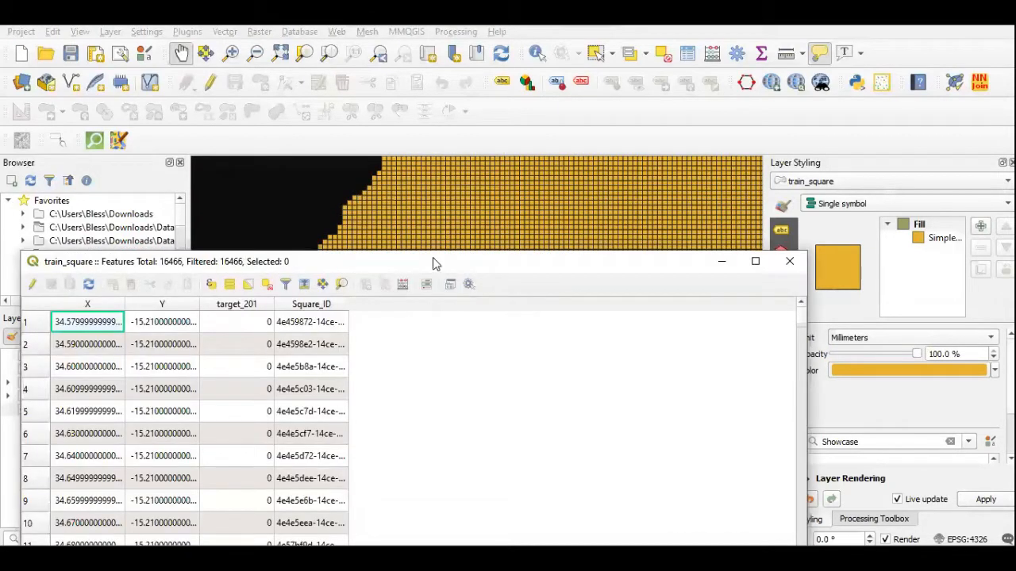
{"action": "left_click_drag", "start_coordinate": [432, 263], "coordinate": [536, 48]}
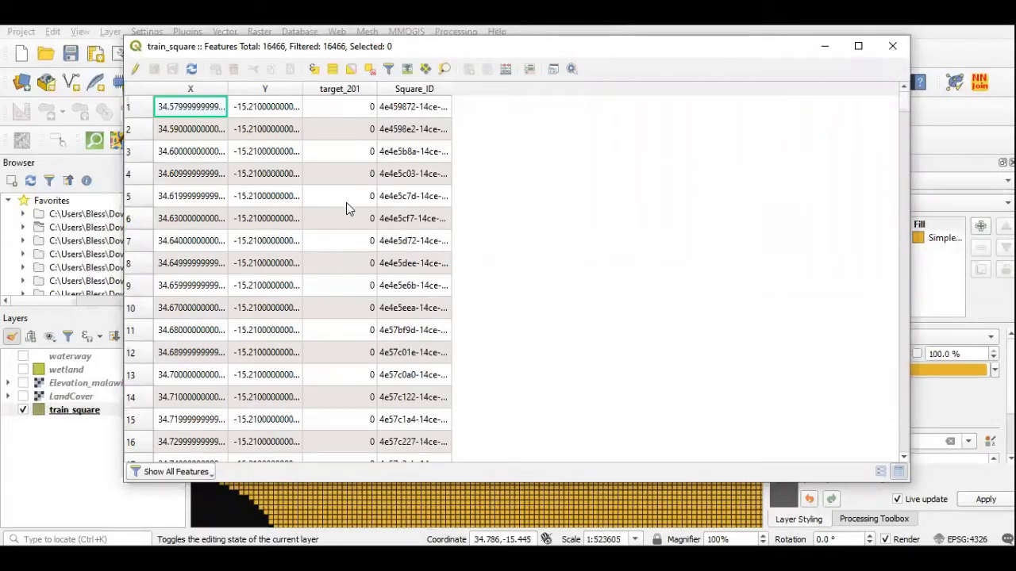
Examine the X, Y, target_201 and Square_ID values across the train_square attribute table records
{"action": "scroll", "coordinate": [346, 202], "scroll_direction": "down", "scroll_amount": 14}
{"action": "scroll", "coordinate": [346, 202], "scroll_direction": "down", "scroll_amount": 15}
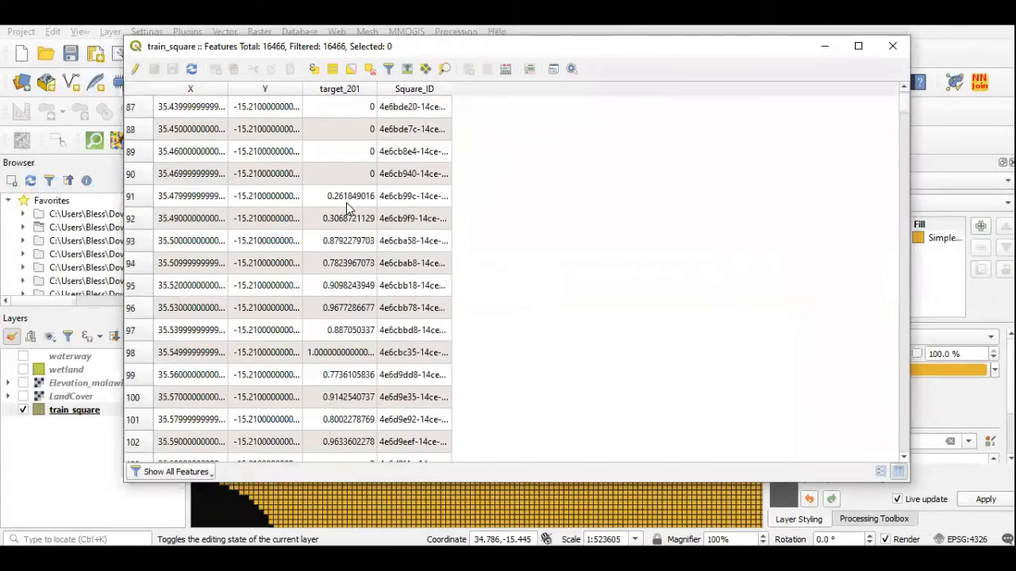
{"action": "scroll", "coordinate": [346, 205], "scroll_direction": "up", "scroll_amount": 3}
{"action": "scroll", "coordinate": [346, 204], "scroll_direction": "up", "scroll_amount": 3}
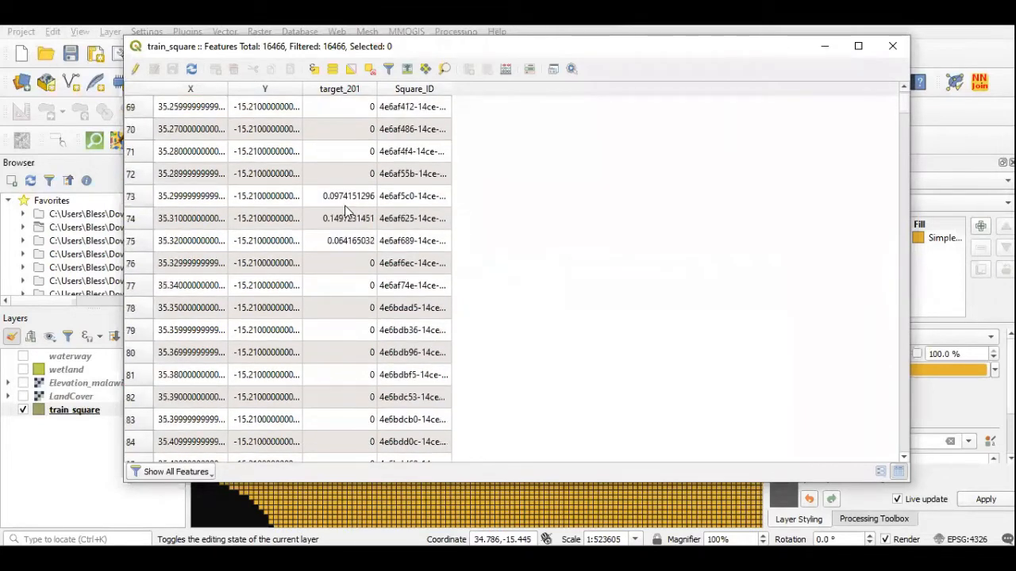
{"action": "scroll", "coordinate": [346, 199], "scroll_direction": "up", "scroll_amount": 2}
{"action": "scroll", "coordinate": [346, 198], "scroll_direction": "up", "scroll_amount": 4}
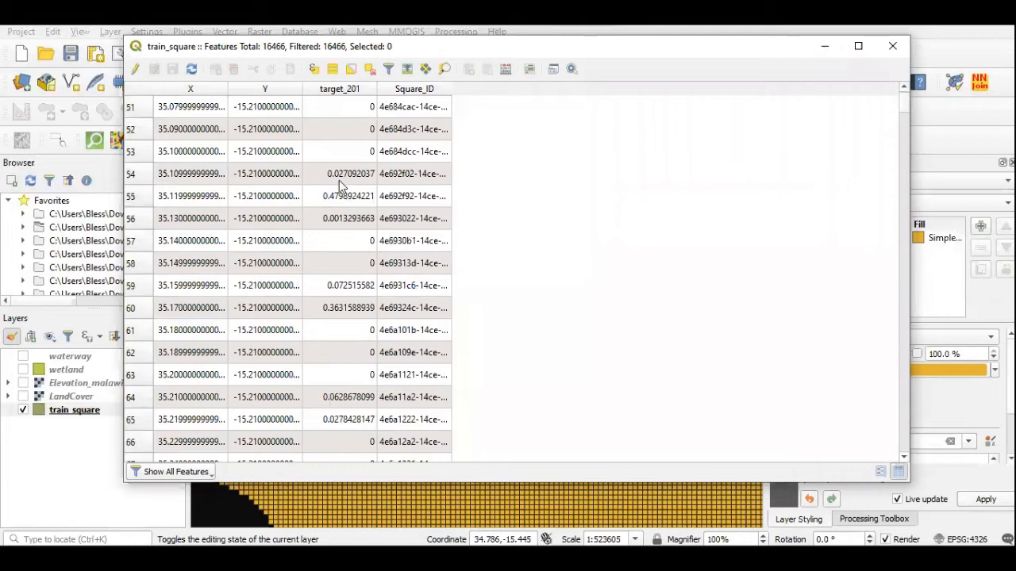
{"action": "scroll", "coordinate": [346, 175], "scroll_direction": "down", "scroll_amount": 1}
{"action": "scroll", "coordinate": [346, 170], "scroll_direction": "up", "scroll_amount": 4}
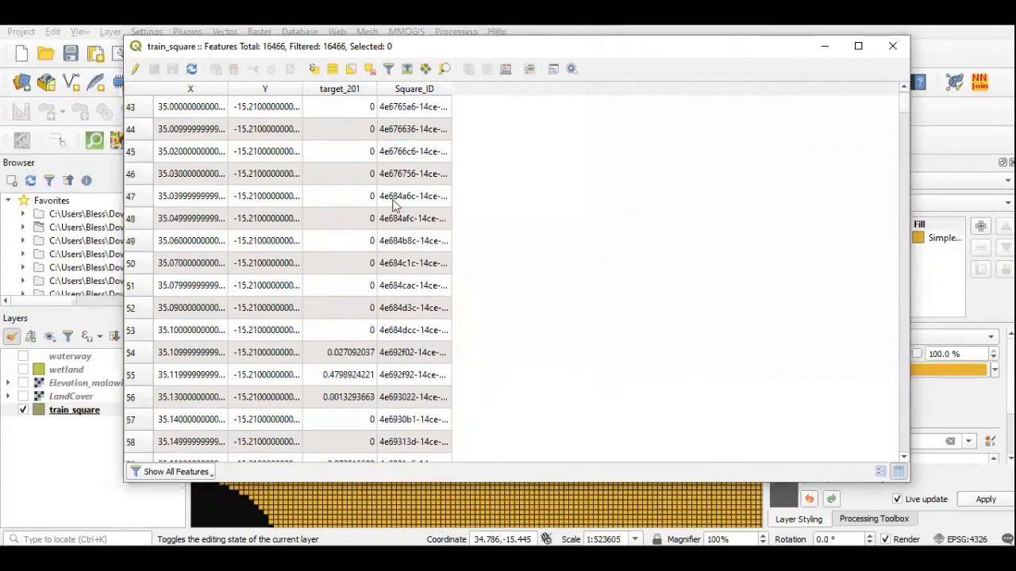
{"action": "scroll", "coordinate": [433, 108], "scroll_direction": "up", "scroll_amount": 4}
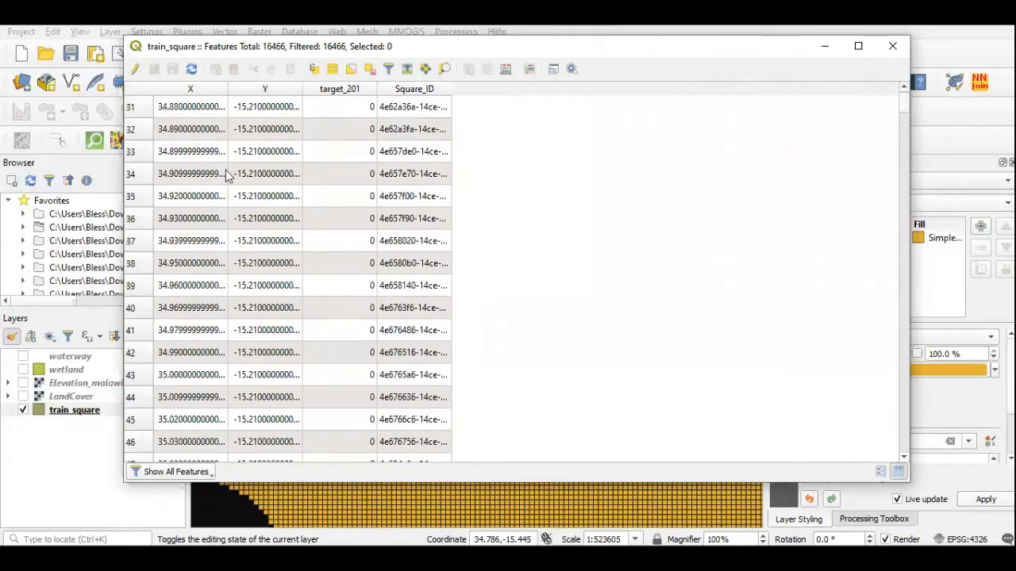
{"action": "scroll", "coordinate": [222, 177], "scroll_direction": "up", "scroll_amount": 3}
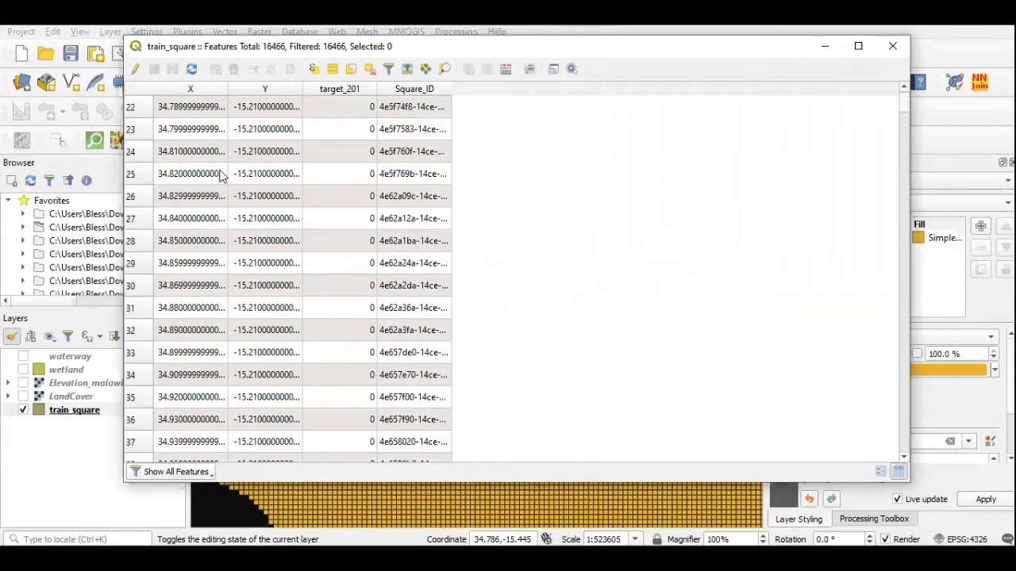
{"action": "scroll", "coordinate": [230, 187], "scroll_direction": "up", "scroll_amount": 7}
{"action": "scroll", "coordinate": [238, 195], "scroll_direction": "down", "scroll_amount": 9}
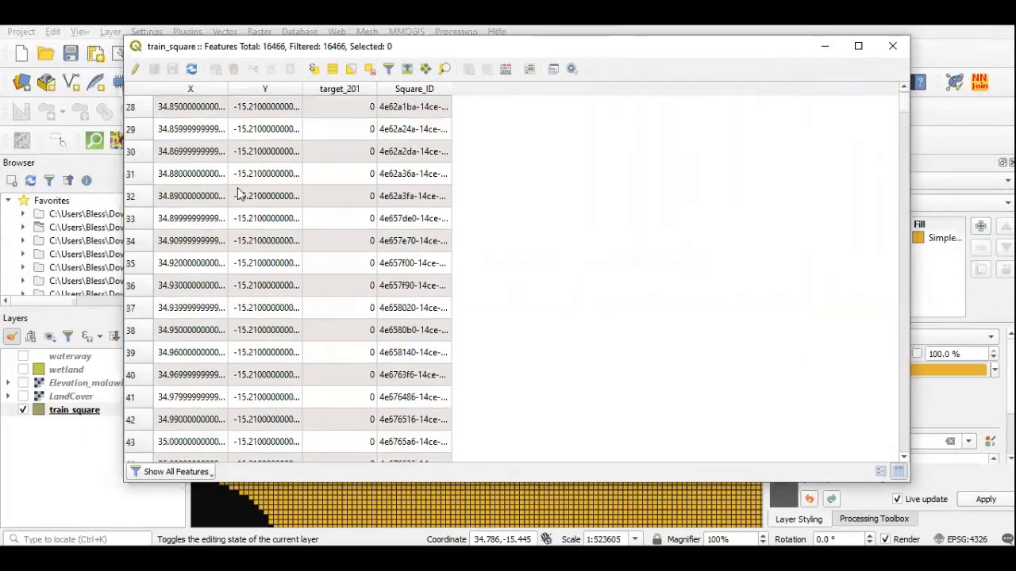
{"action": "scroll", "coordinate": [239, 199], "scroll_direction": "down", "scroll_amount": 20}
{"action": "scroll", "coordinate": [242, 201], "scroll_direction": "down", "scroll_amount": 20}
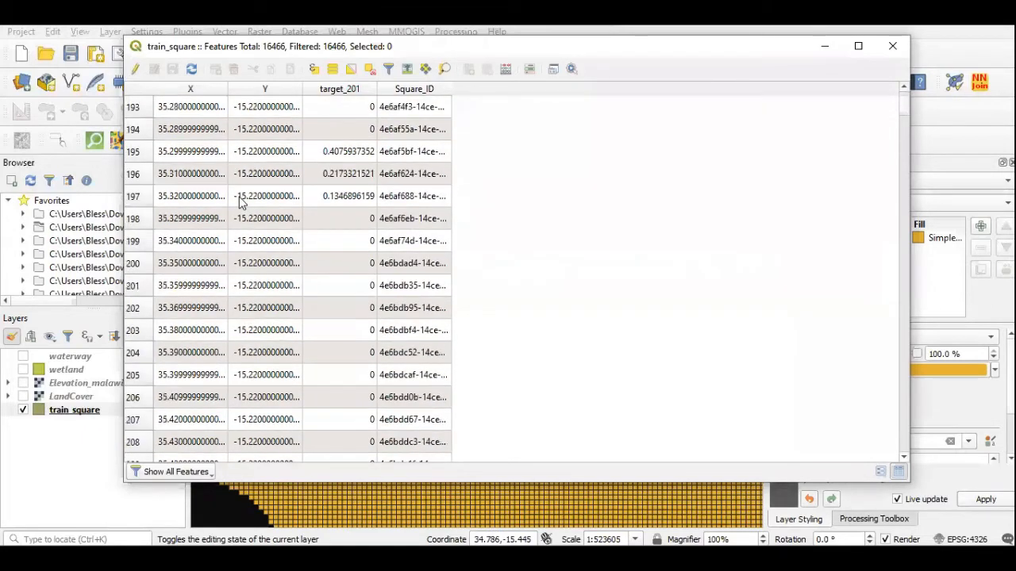
{"action": "scroll", "coordinate": [242, 201], "scroll_direction": "down", "scroll_amount": 9}
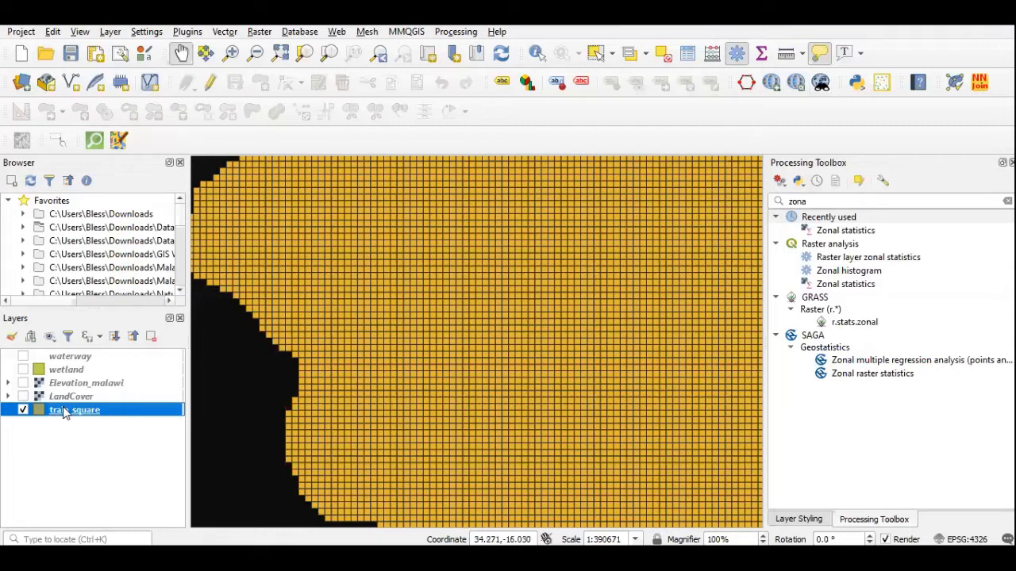
Display the LandCover layer over the train_square grid and hide the Processing Toolbox
{"action": "left_click", "coordinate": [23, 397]}
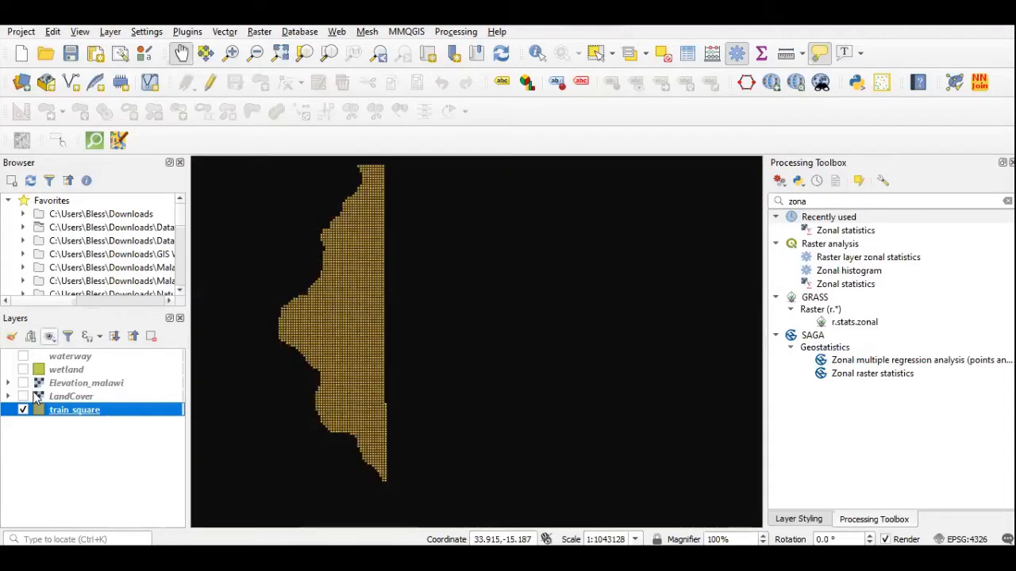
{"action": "left_click", "coordinate": [24, 396]}
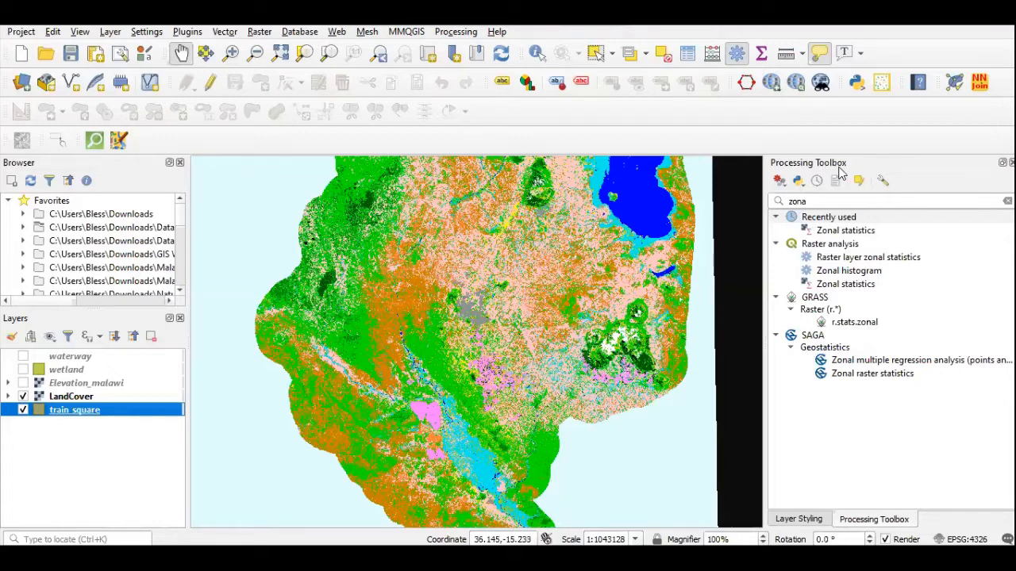
{"action": "left_click", "coordinate": [810, 200]}
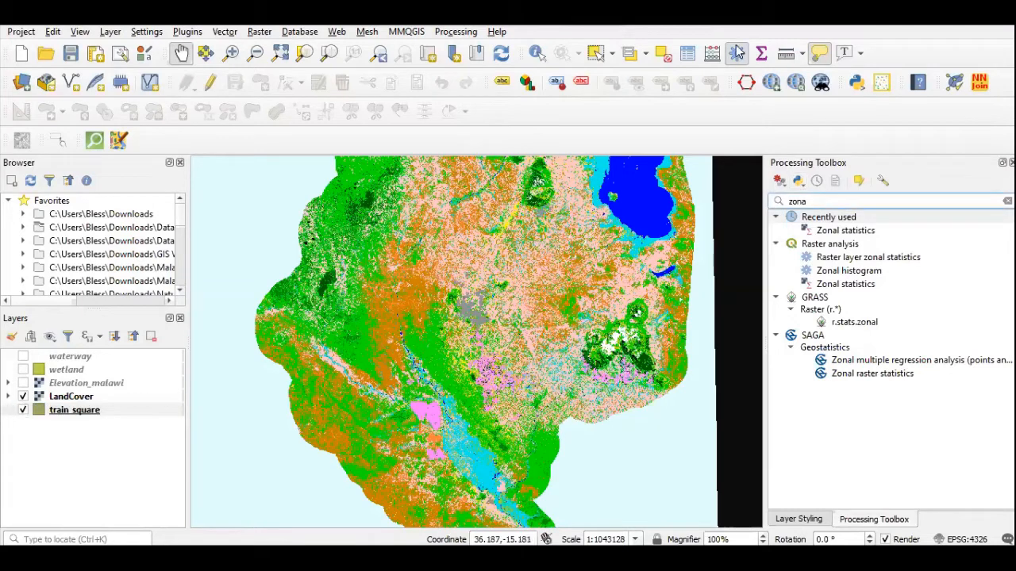
{"action": "left_click", "coordinate": [737, 52]}
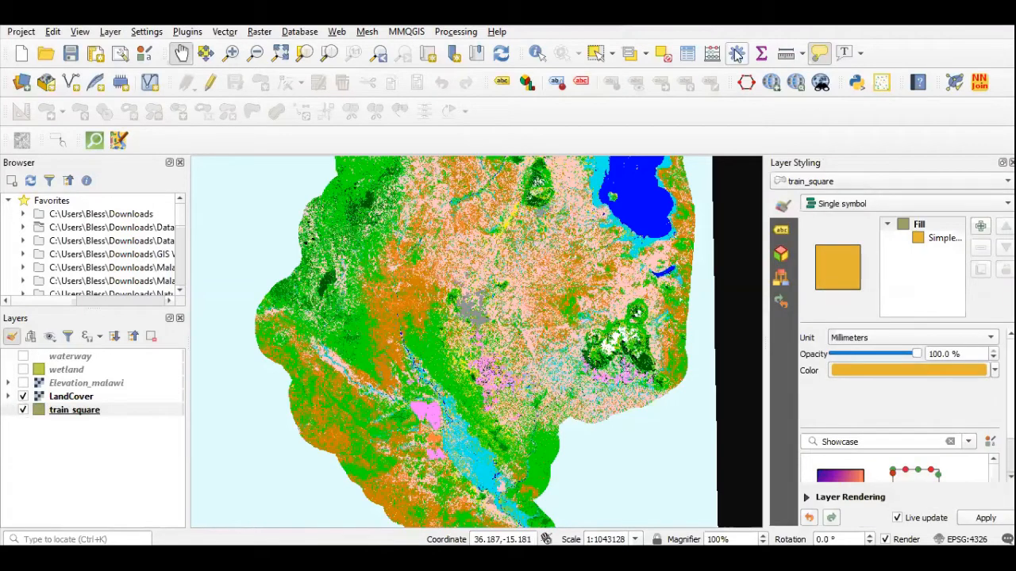
Find the Zonal statistics algorithm by searching for "zonal", open it, and choose LandCover as the raster layer
{"action": "left_click", "coordinate": [737, 52]}
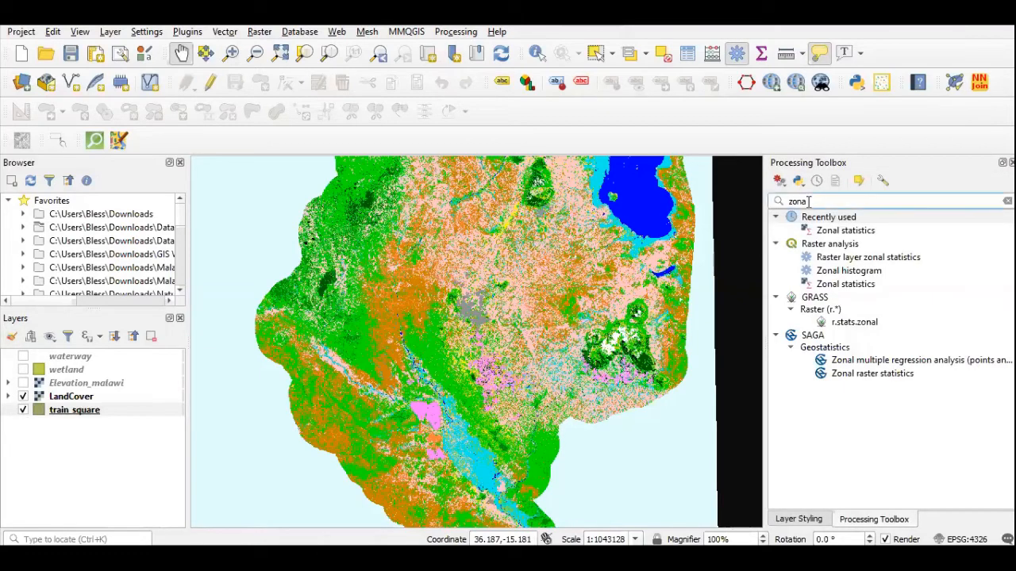
{"action": "type", "text": "l"}
{"action": "double_click", "coordinate": [831, 232]}
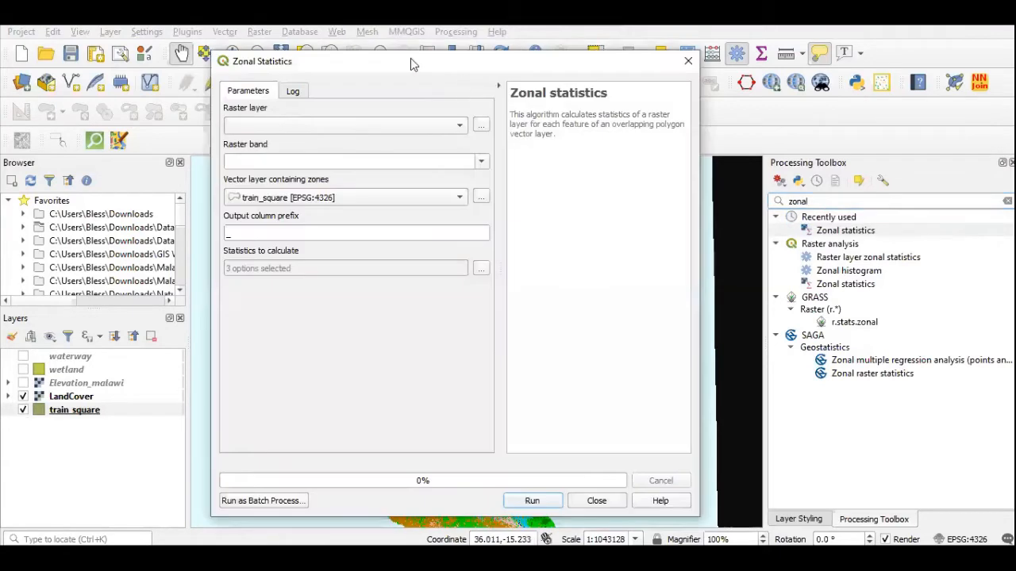
{"action": "left_click_drag", "start_coordinate": [411, 58], "coordinate": [588, 76]}
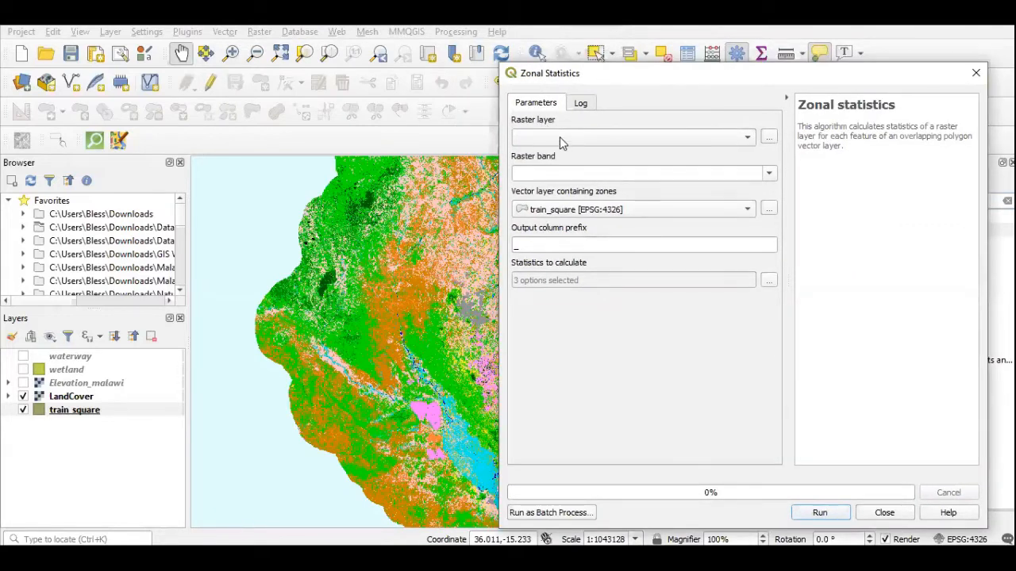
{"action": "left_click", "coordinate": [560, 139]}
{"action": "left_click", "coordinate": [608, 154]}
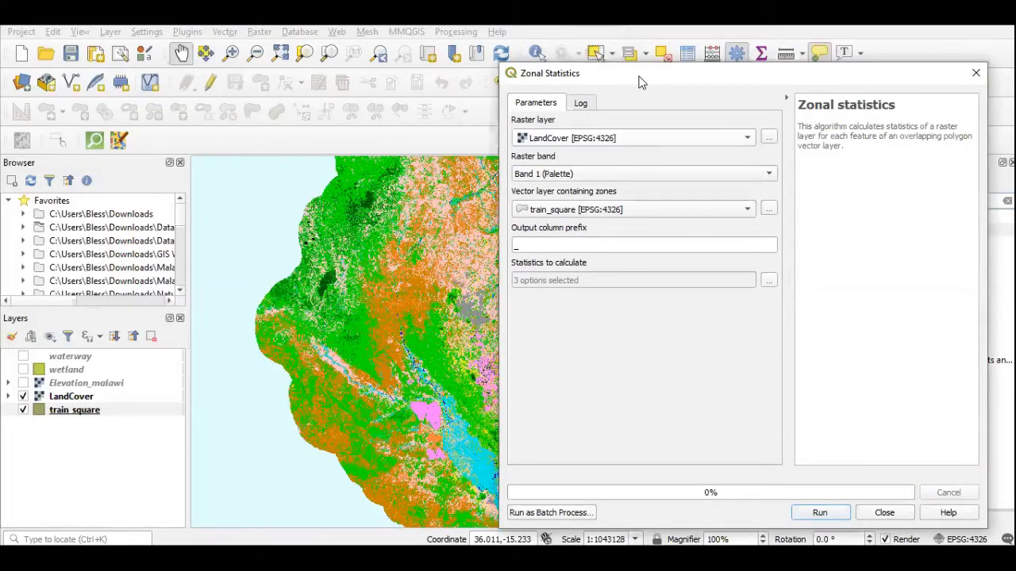
Use train_square as the vector layer containing zones and set the output column prefix to landcover_
{"action": "left_click", "coordinate": [559, 193]}
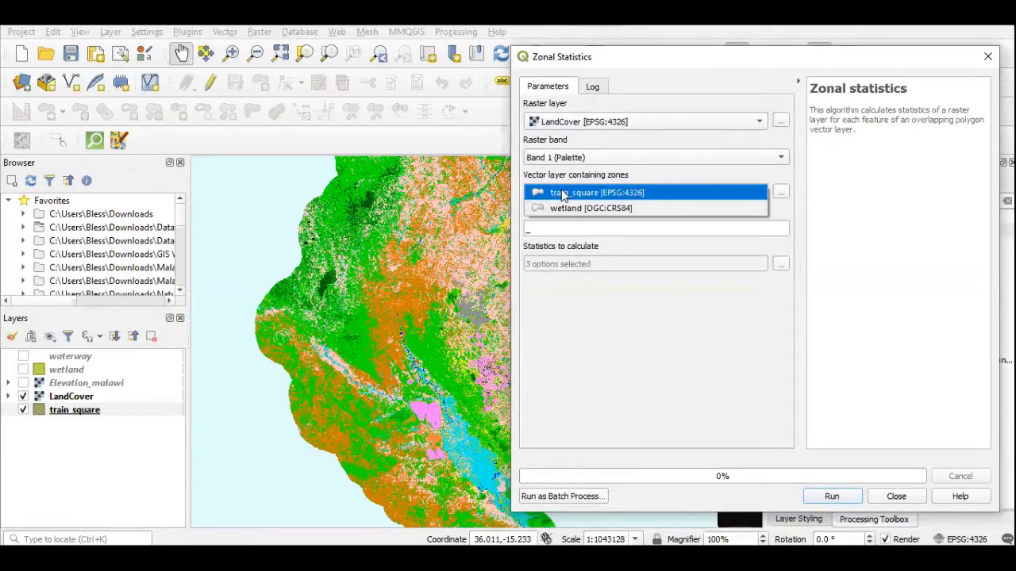
{"action": "left_click", "coordinate": [551, 231]}
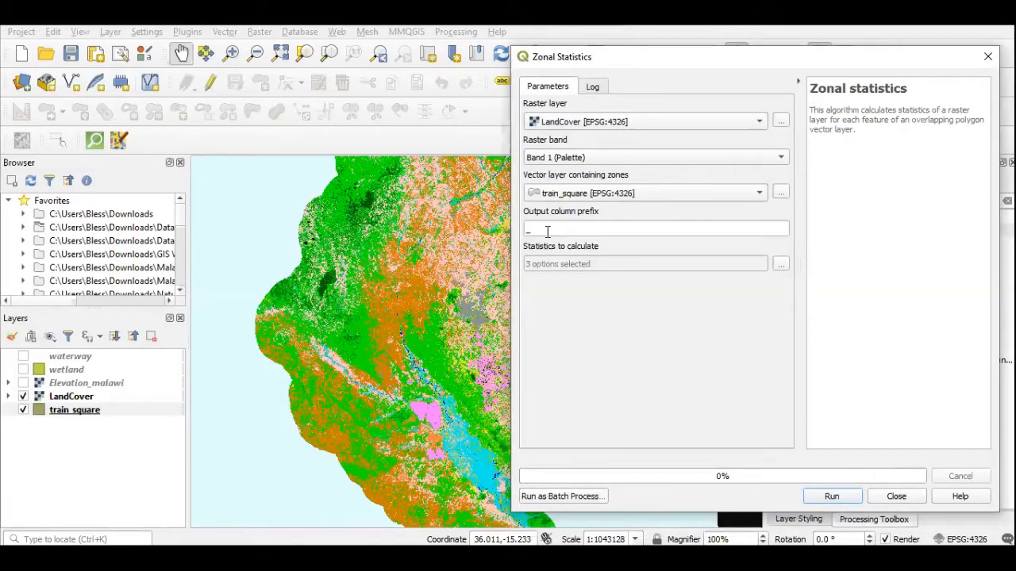
{"action": "left_click", "coordinate": [572, 230]}
{"action": "type", "text": "L"}
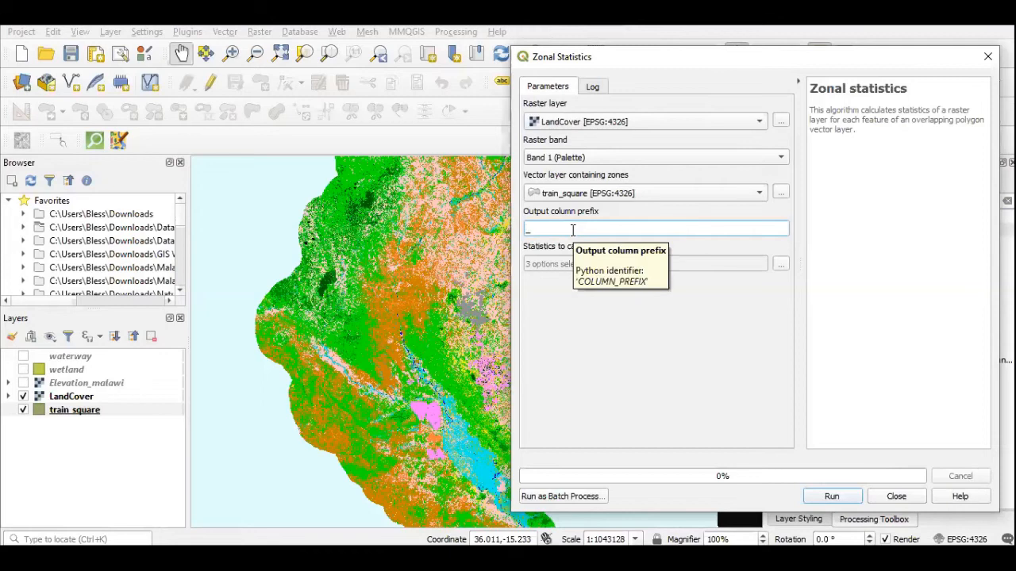
{"action": "type", "text": "landcover"}
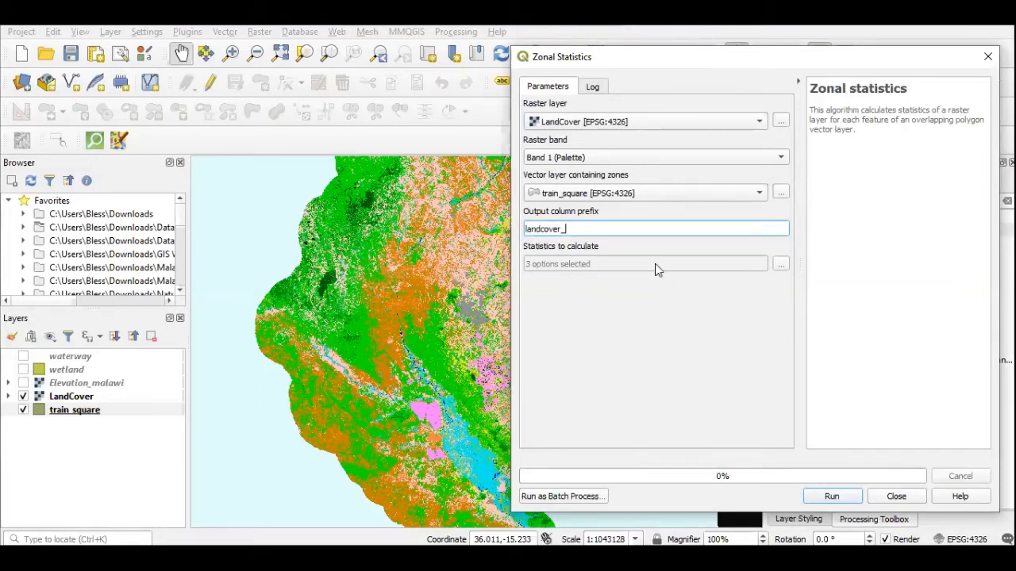
Limit the statistics to Majority (mode) only, and run Zonal Statistics for the LandCover raster
{"action": "left_click", "coordinate": [780, 265]}
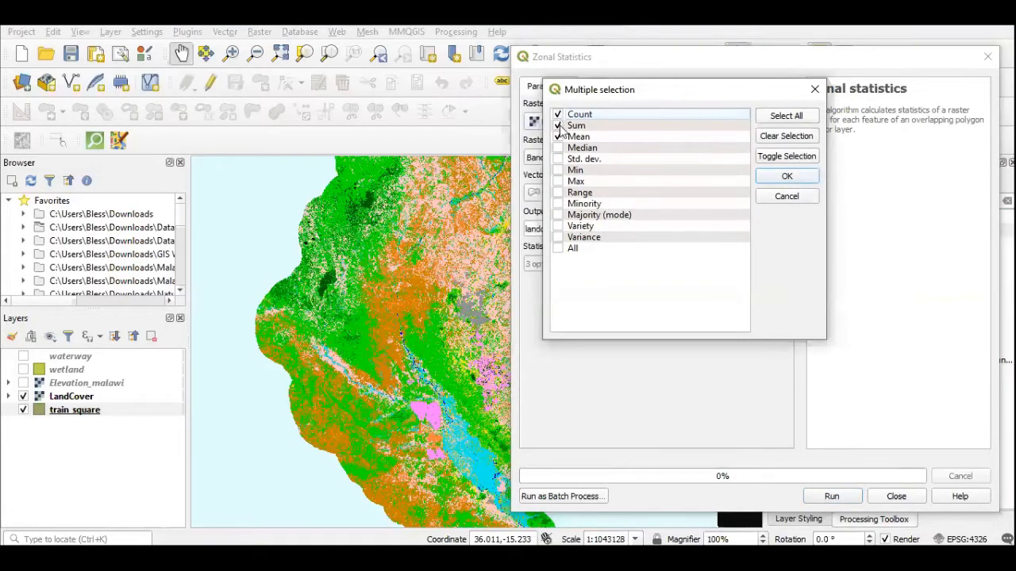
{"action": "left_click", "coordinate": [557, 125]}
{"action": "left_click", "coordinate": [557, 114]}
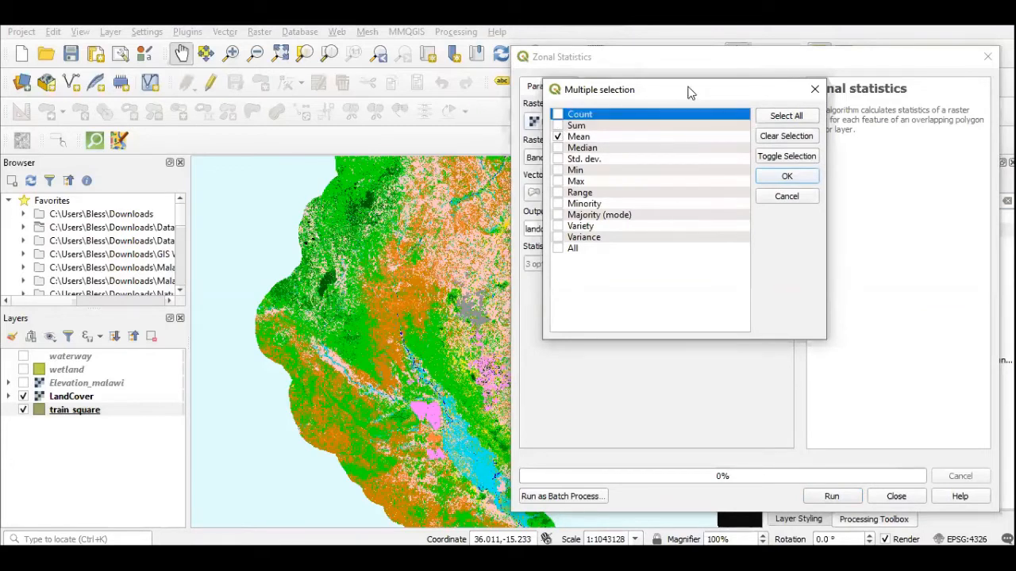
{"action": "left_click", "coordinate": [558, 137]}
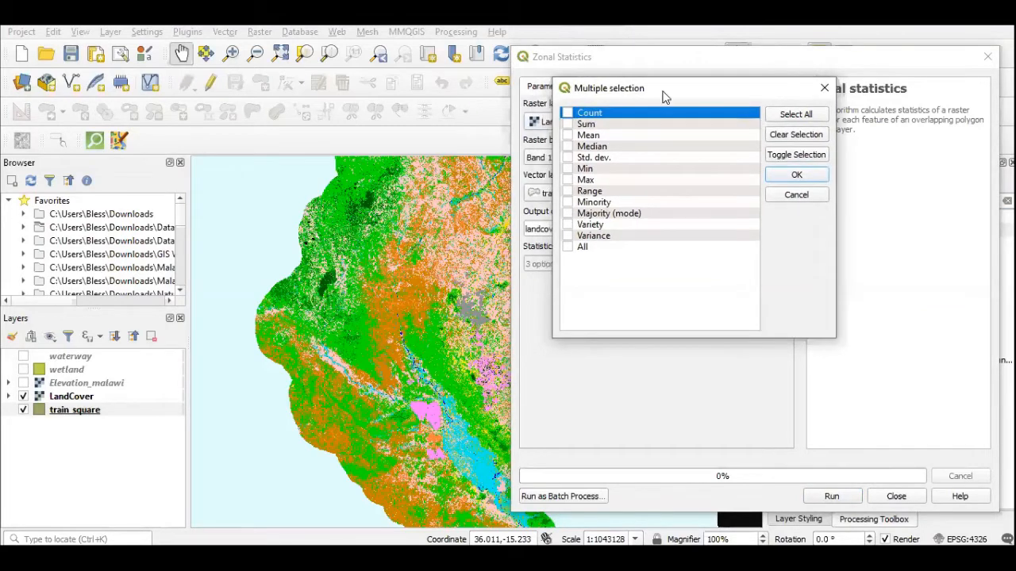
{"action": "left_click", "coordinate": [568, 213]}
{"action": "left_click_drag", "start_coordinate": [760, 92], "coordinate": [730, 76]}
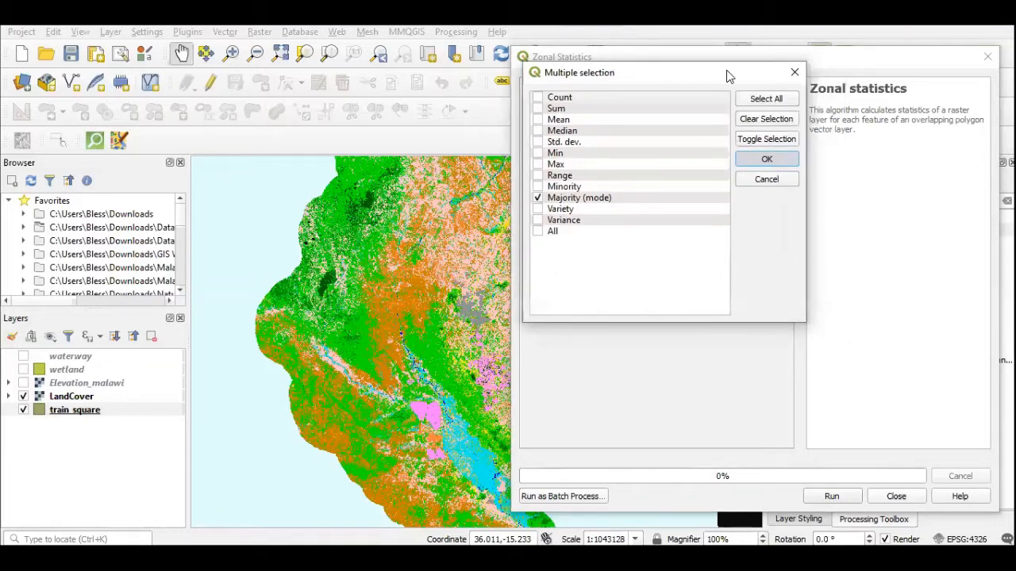
{"action": "key", "text": "Return"}
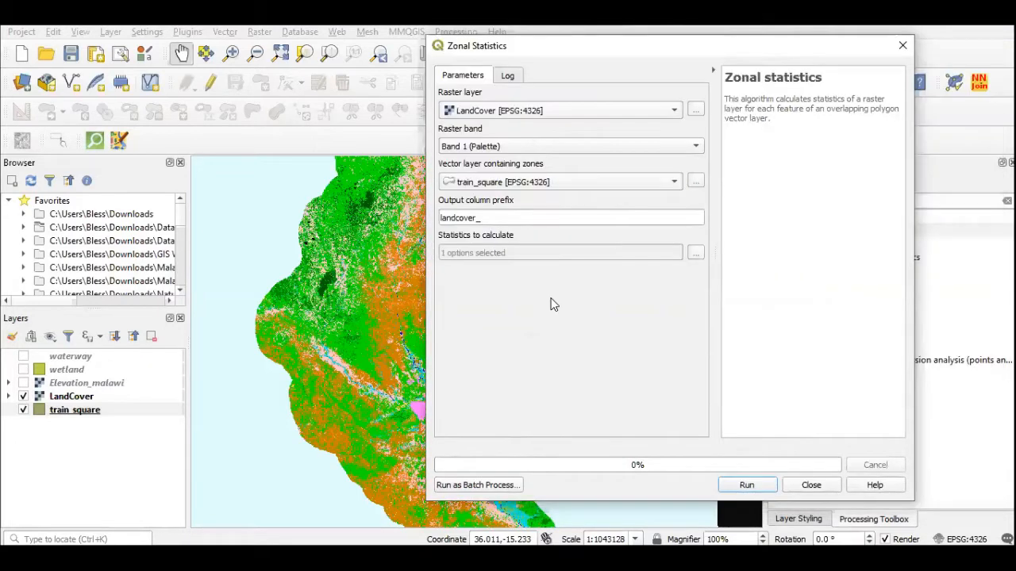
{"action": "left_click", "coordinate": [748, 485]}
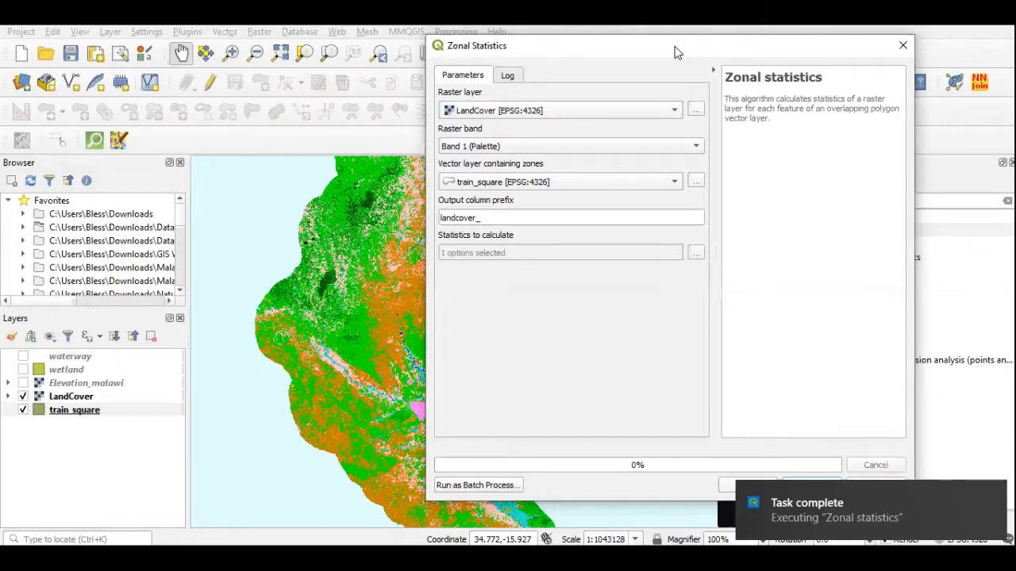
{"action": "left_click", "coordinate": [854, 49]}
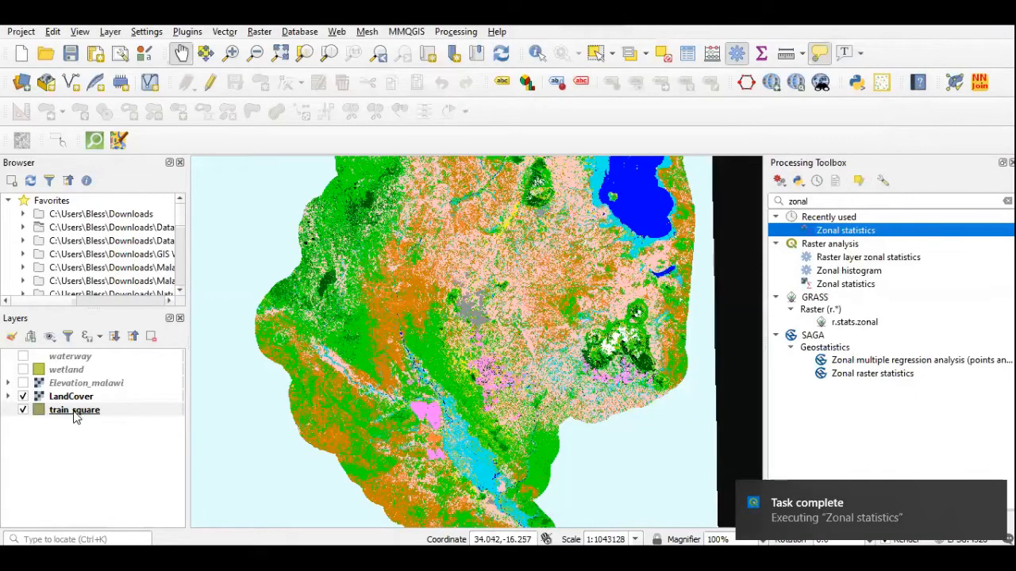
Open the train_square attribute table and examine the landcover_ values across its records
{"action": "left_click", "coordinate": [82, 414]}
{"action": "right_click", "coordinate": [74, 410]}
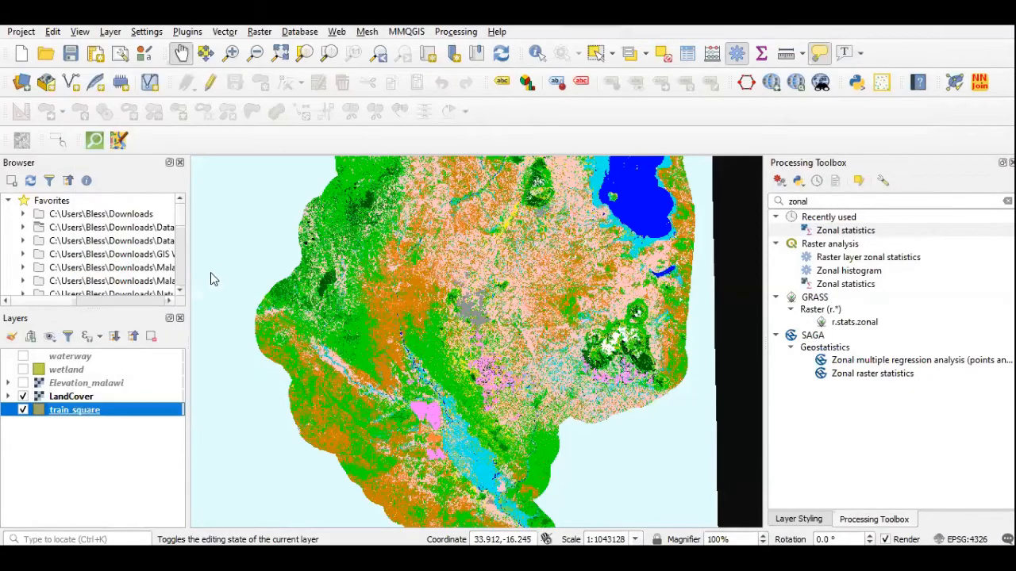
{"action": "key", "text": "F6"}
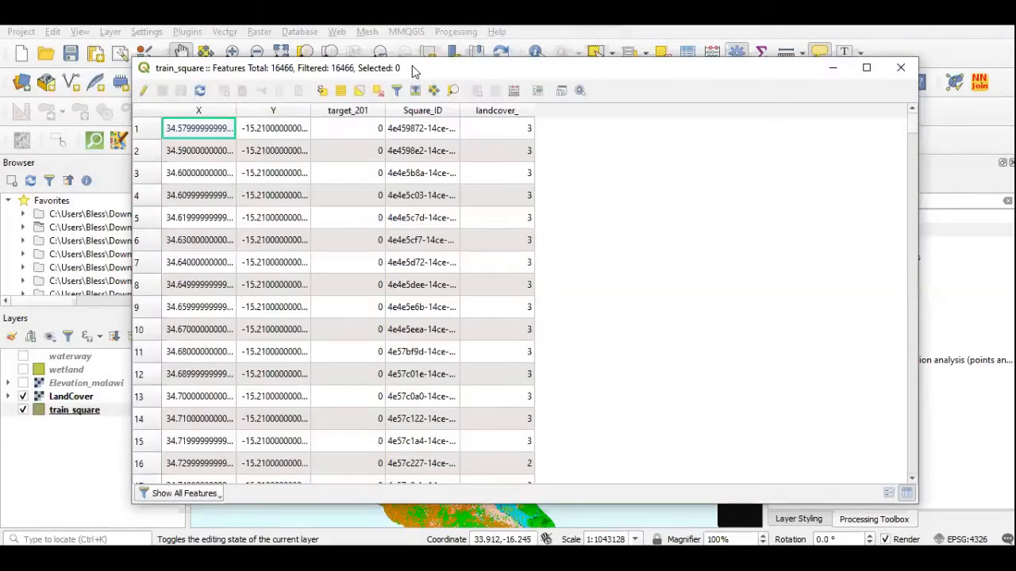
{"action": "left_click_drag", "start_coordinate": [412, 71], "coordinate": [559, 79]}
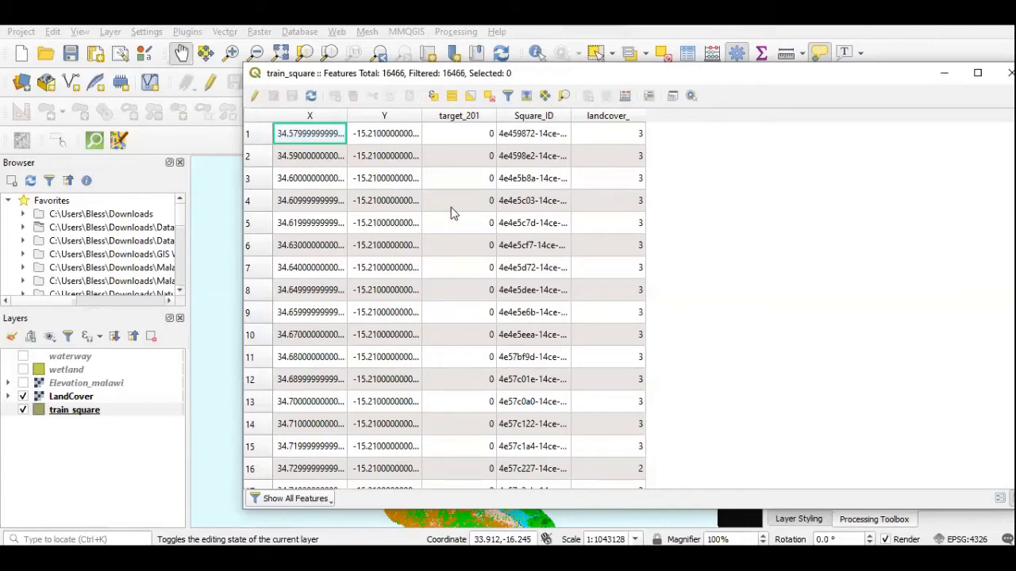
{"action": "scroll", "coordinate": [443, 224], "scroll_direction": "down", "scroll_amount": 10}
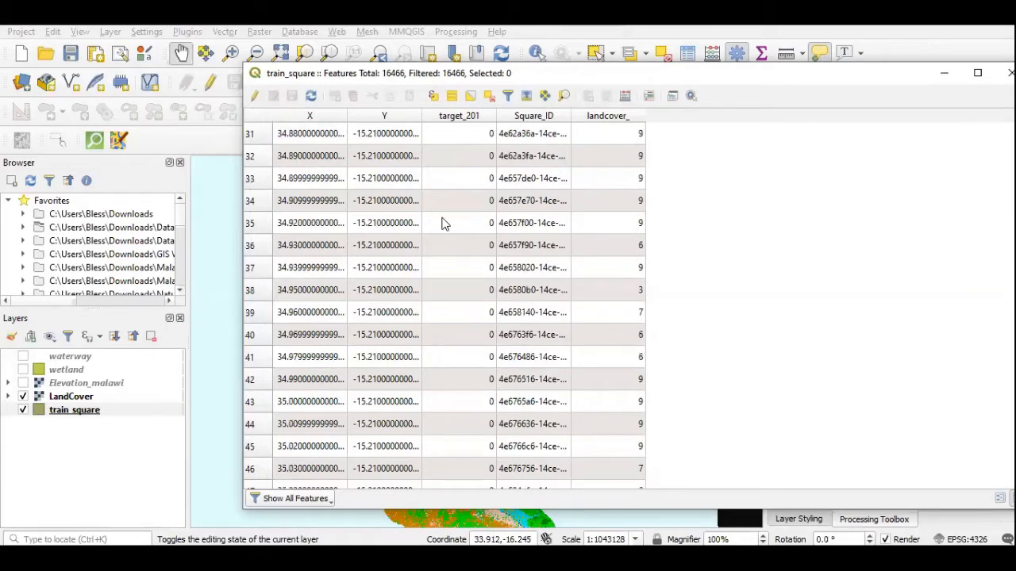
{"action": "scroll", "coordinate": [631, 165], "scroll_direction": "up", "scroll_amount": 10}
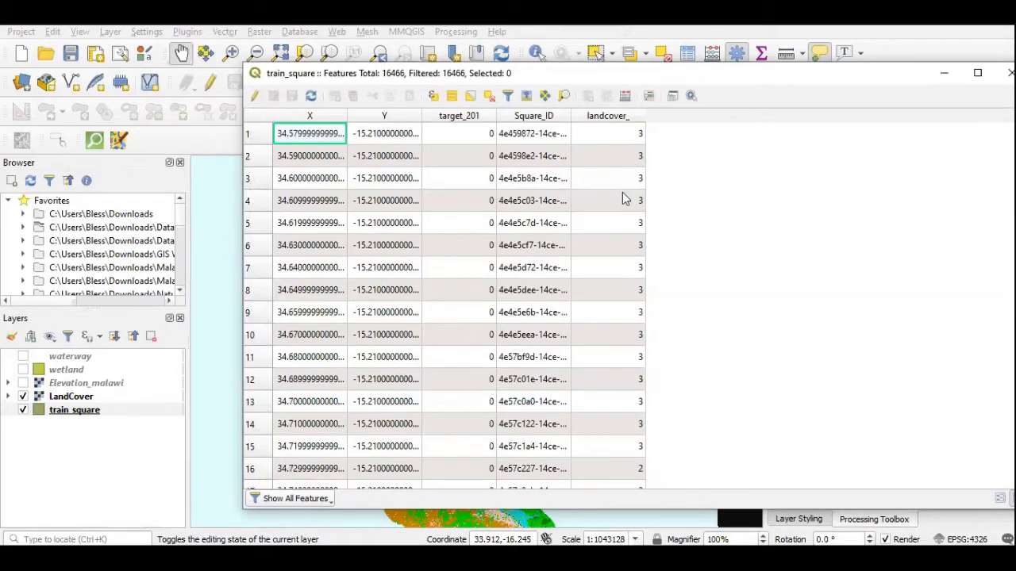
{"action": "scroll", "coordinate": [623, 198], "scroll_direction": "down", "scroll_amount": 8}
{"action": "scroll", "coordinate": [625, 187], "scroll_direction": "down", "scroll_amount": 4}
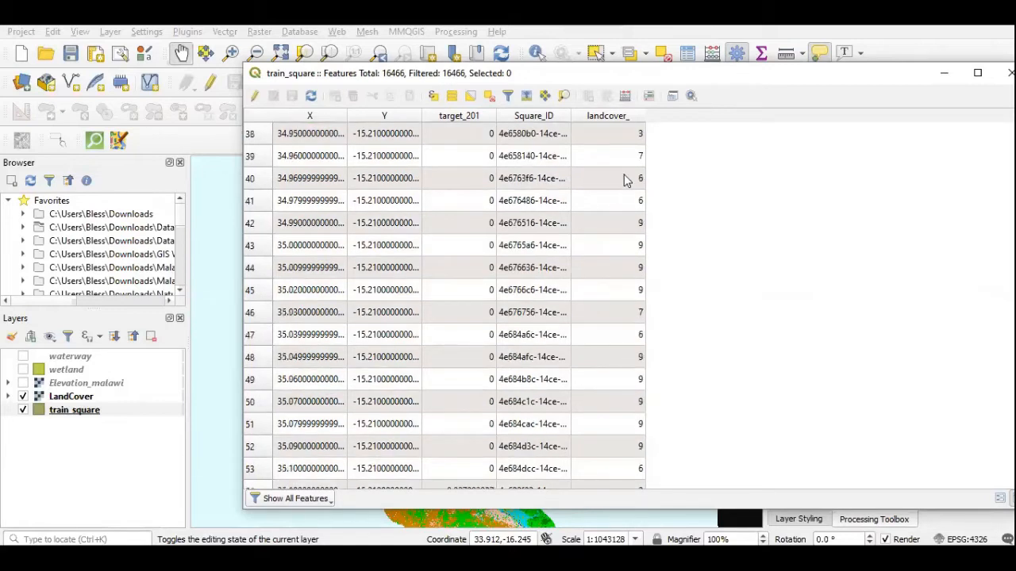
{"action": "scroll", "coordinate": [632, 166], "scroll_direction": "up", "scroll_amount": 7}
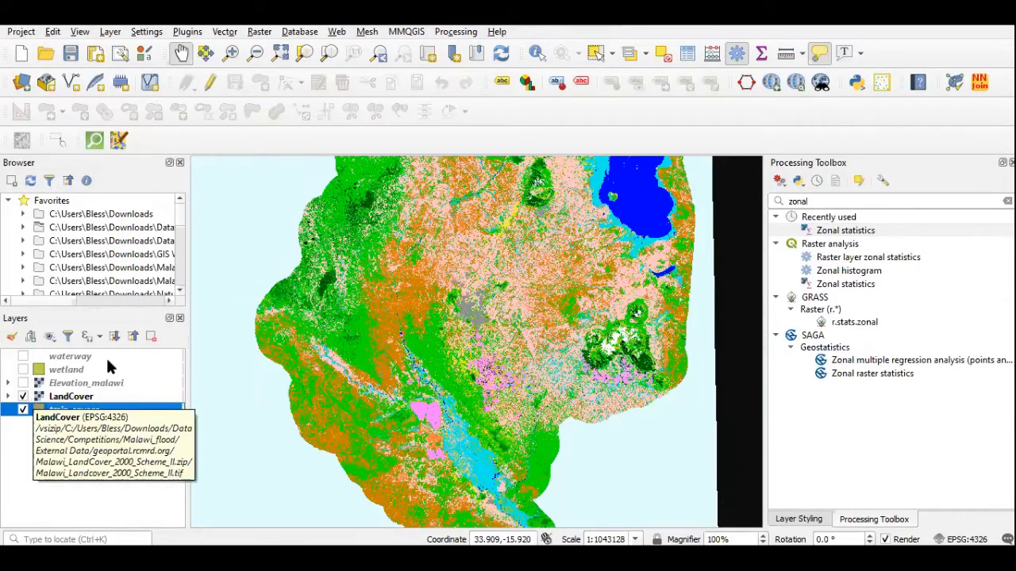
Display Elevation_malawi instead of LandCover, and choose Elevation_malawi as the raster layer in a new Zonal Statistics run
{"action": "left_click", "coordinate": [23, 396]}
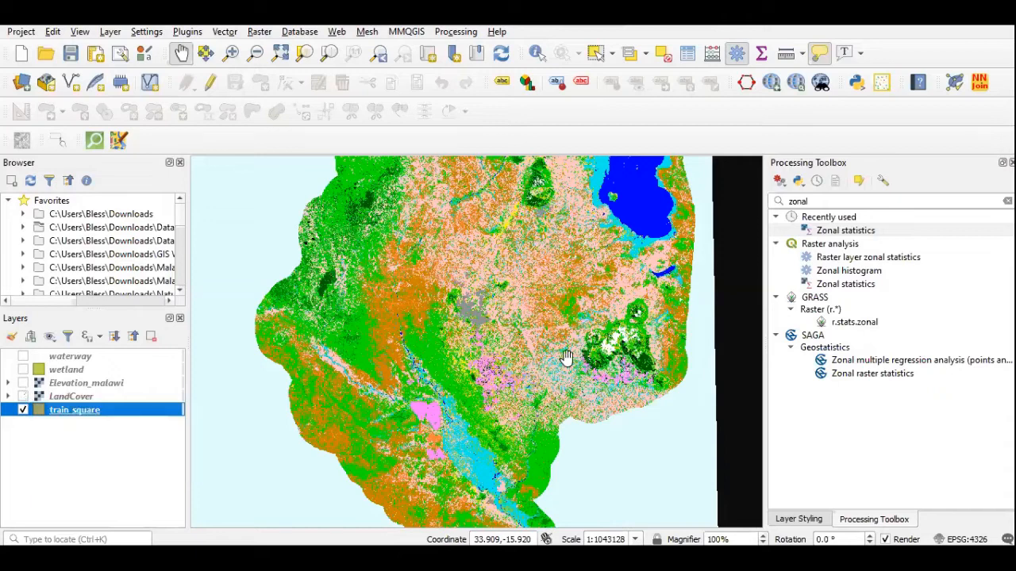
{"action": "left_click", "coordinate": [23, 383]}
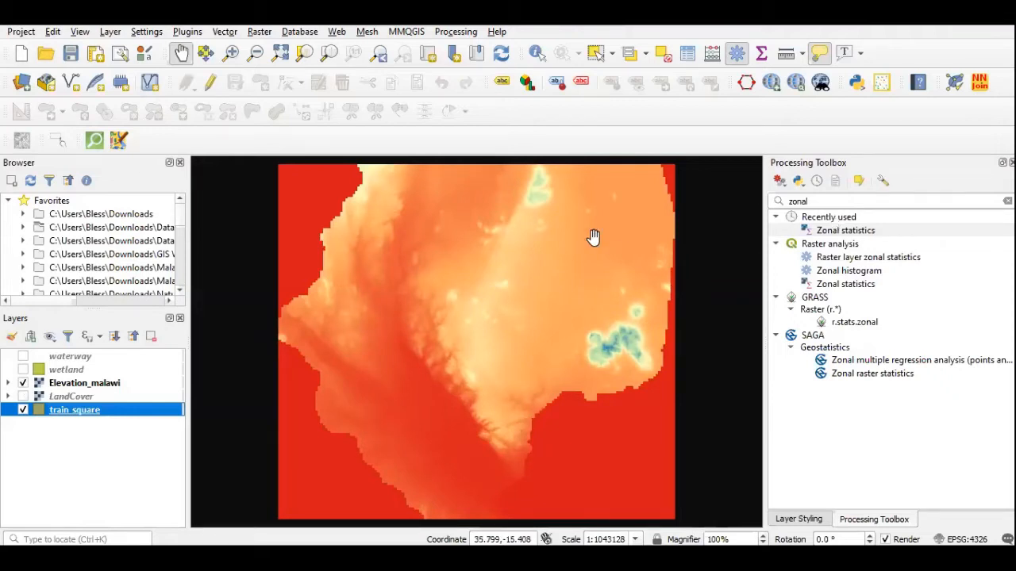
{"action": "double_click", "coordinate": [841, 230]}
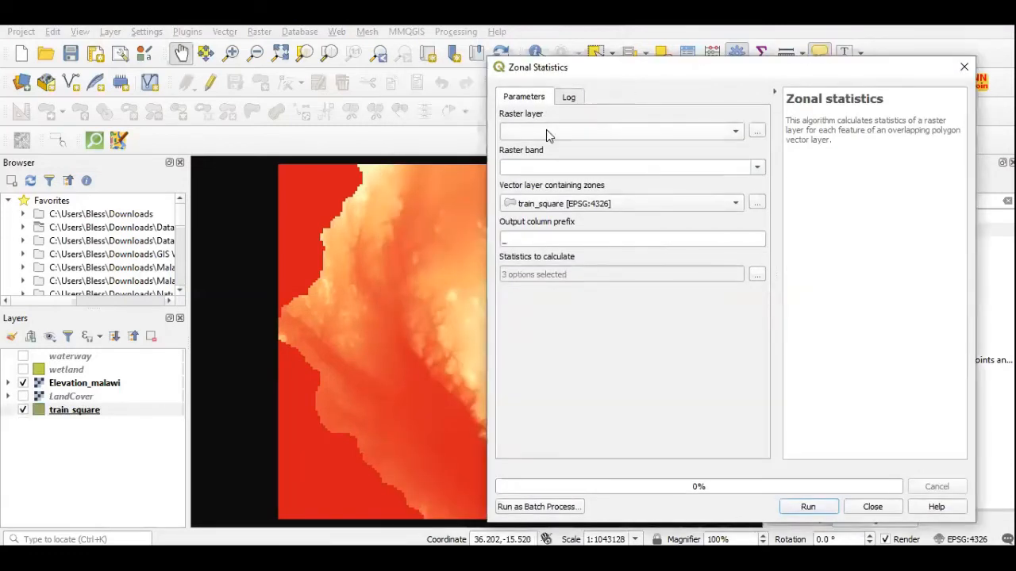
{"action": "left_click", "coordinate": [547, 132]}
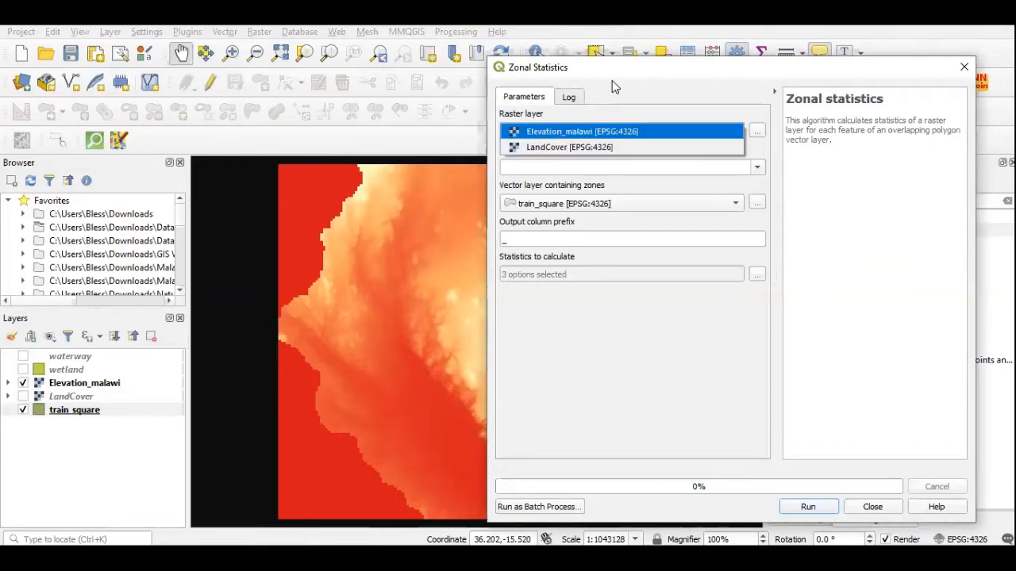
{"action": "left_click", "coordinate": [572, 130]}
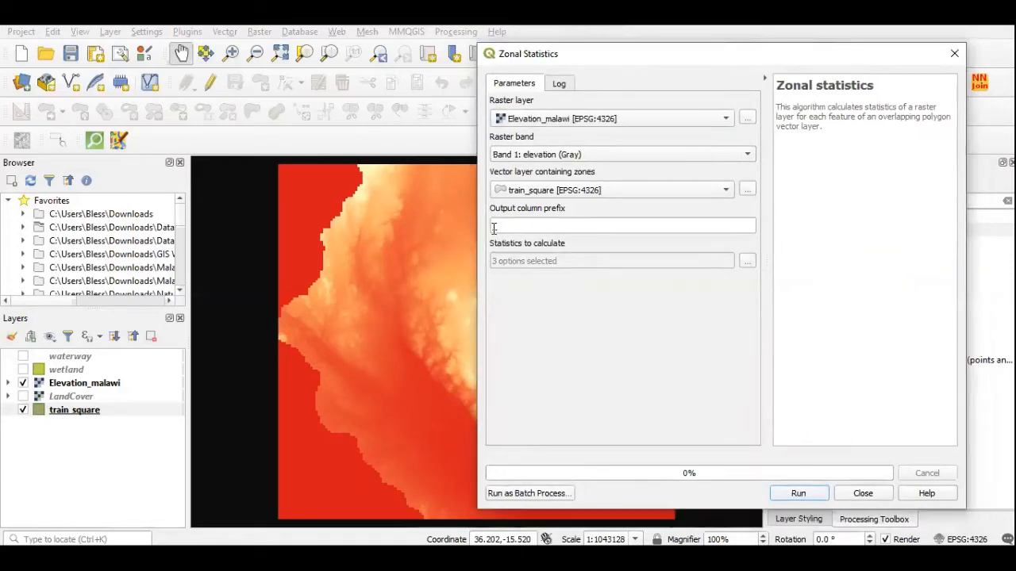
Set the output column prefix for the elevation statistics to elevation_
{"action": "left_click", "coordinate": [519, 225]}
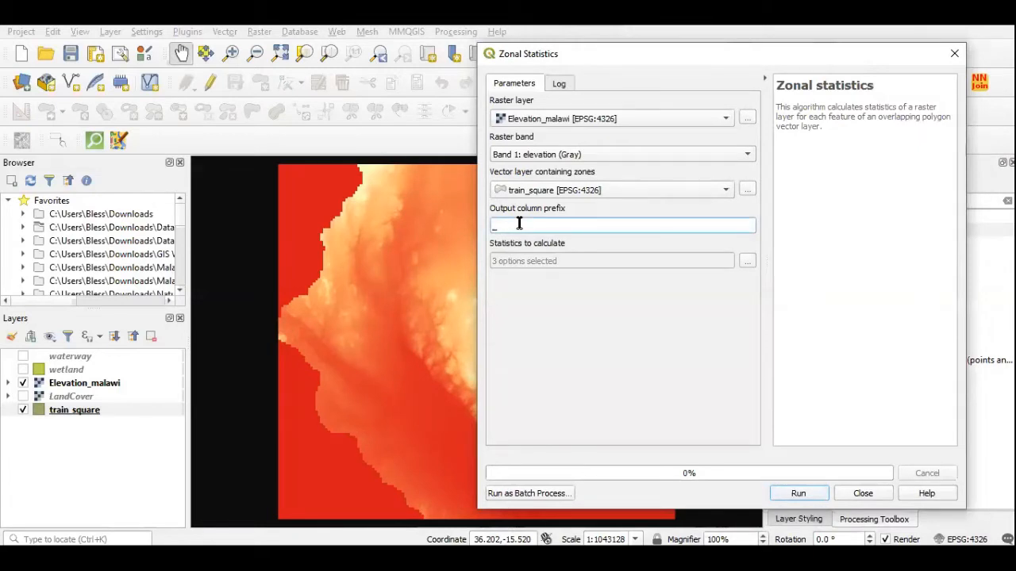
{"action": "type", "text": "L"}
{"action": "type", "text": "eleva"}
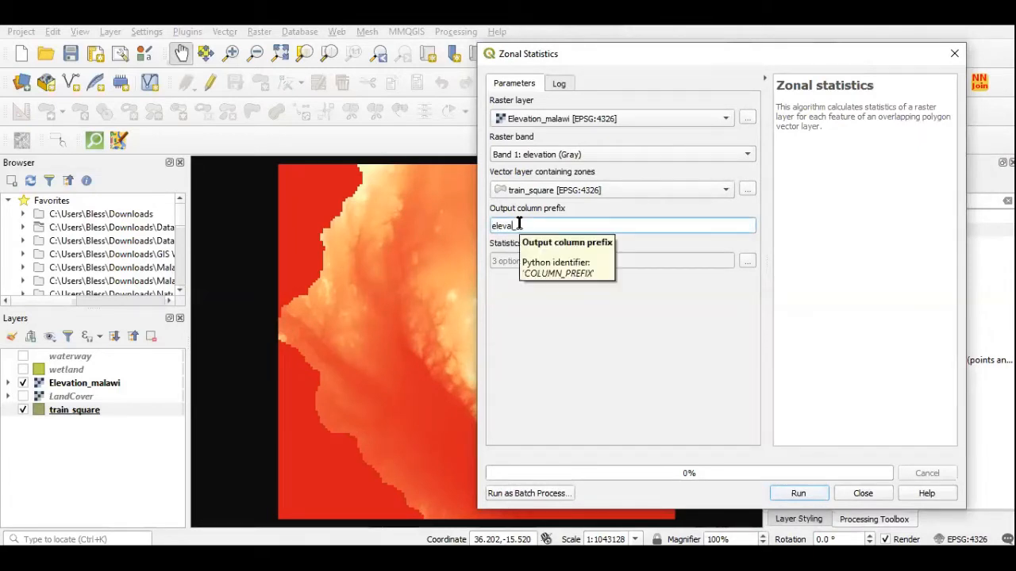
{"action": "type", "text": "tion"}
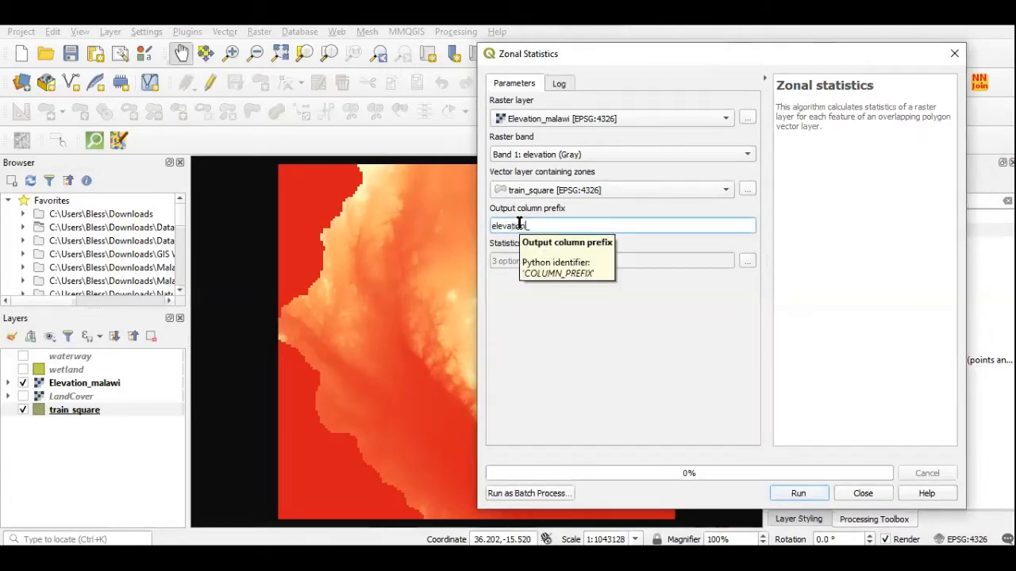
Select only Mean, Min and Max as the statistics to calculate, and run Zonal Statistics for the elevation raster
{"action": "left_click", "coordinate": [748, 261]}
{"action": "left_click", "coordinate": [539, 98]}
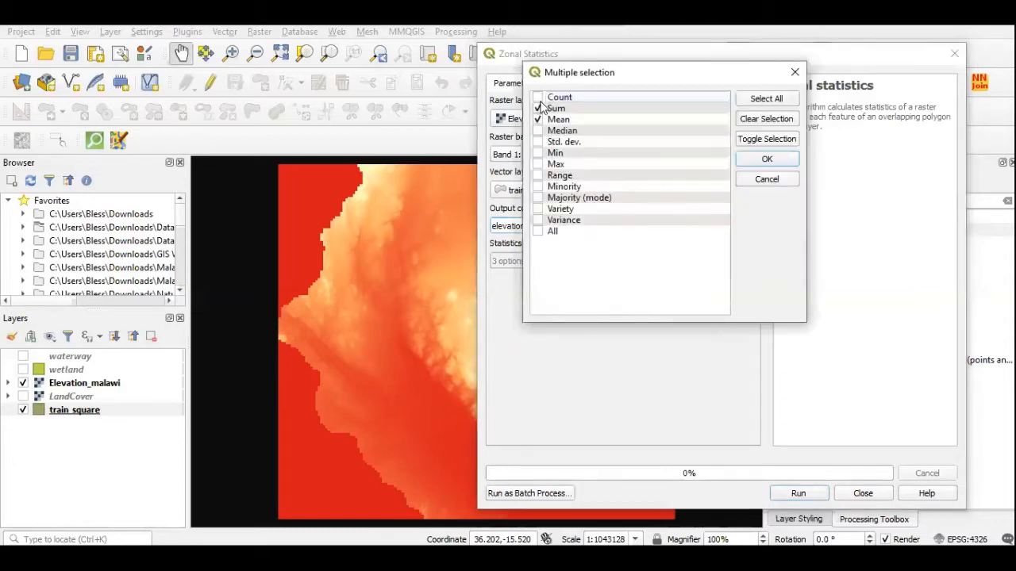
{"action": "left_click", "coordinate": [539, 109]}
{"action": "left_click", "coordinate": [540, 119]}
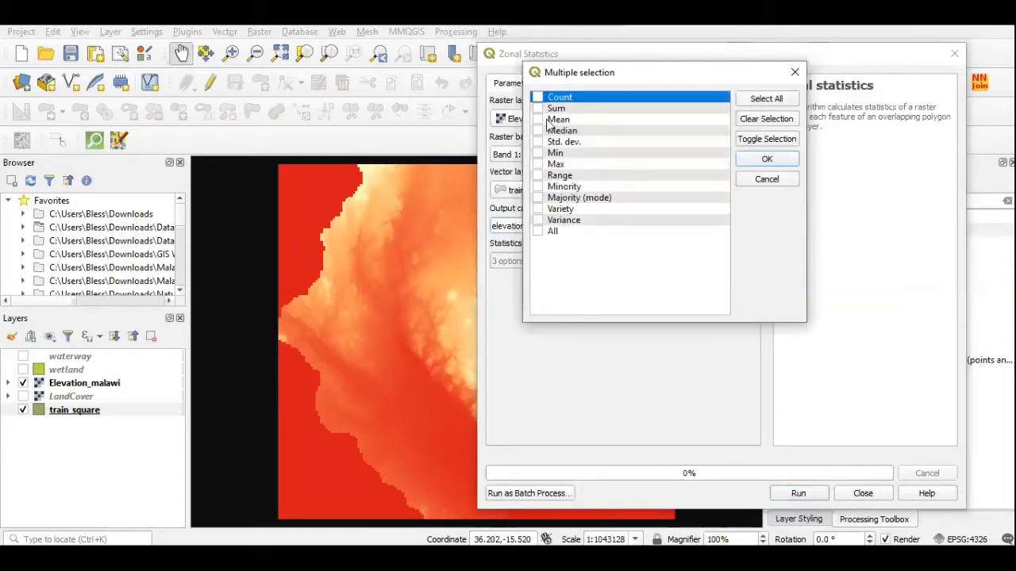
{"action": "left_click", "coordinate": [539, 119]}
{"action": "left_click", "coordinate": [539, 152]}
{"action": "left_click", "coordinate": [538, 164]}
{"action": "left_click", "coordinate": [767, 159]}
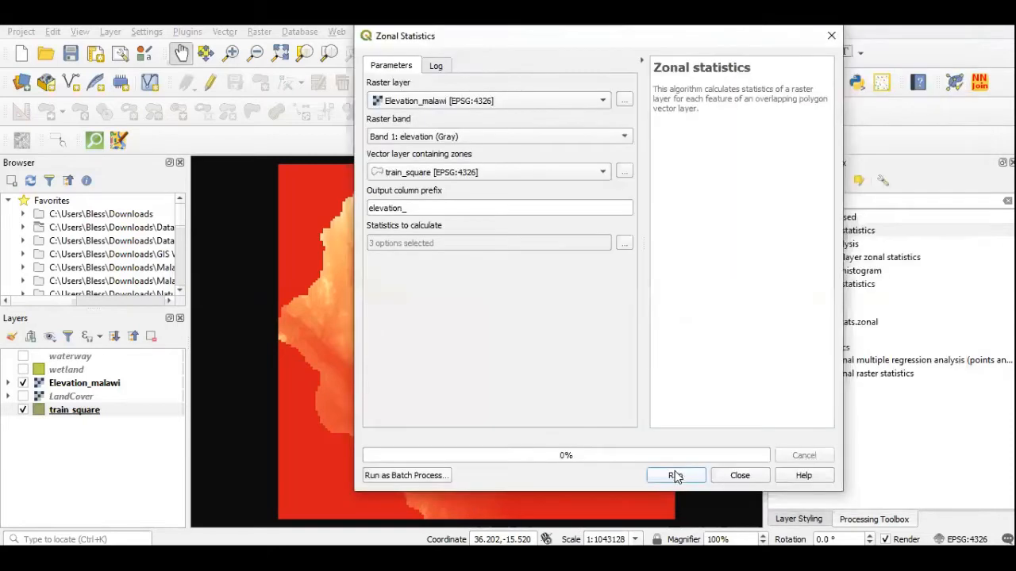
{"action": "left_click", "coordinate": [673, 474]}
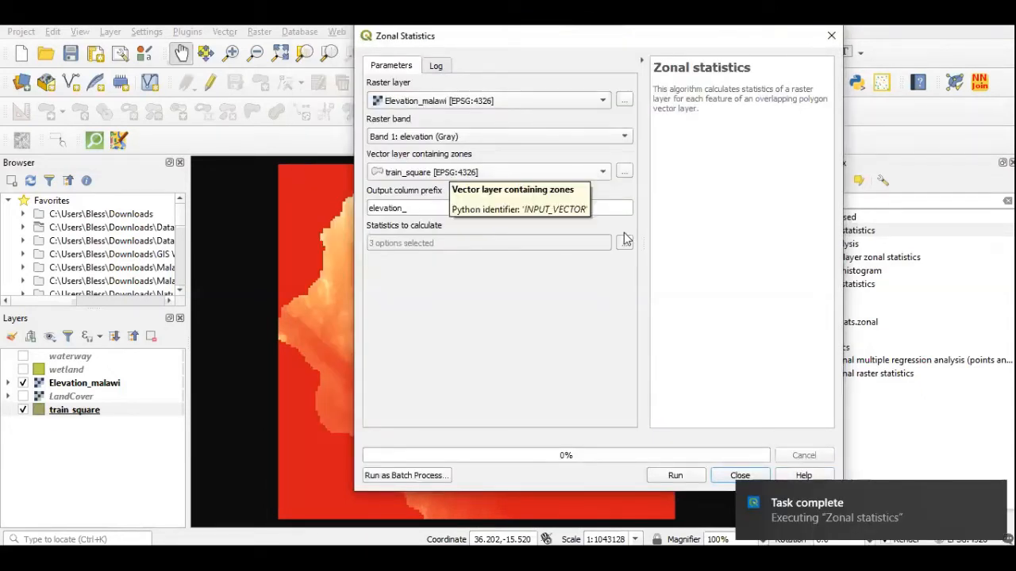
Open the train_square attribute table and check the elevation mean, min and max columns
{"action": "right_click", "coordinate": [112, 408]}
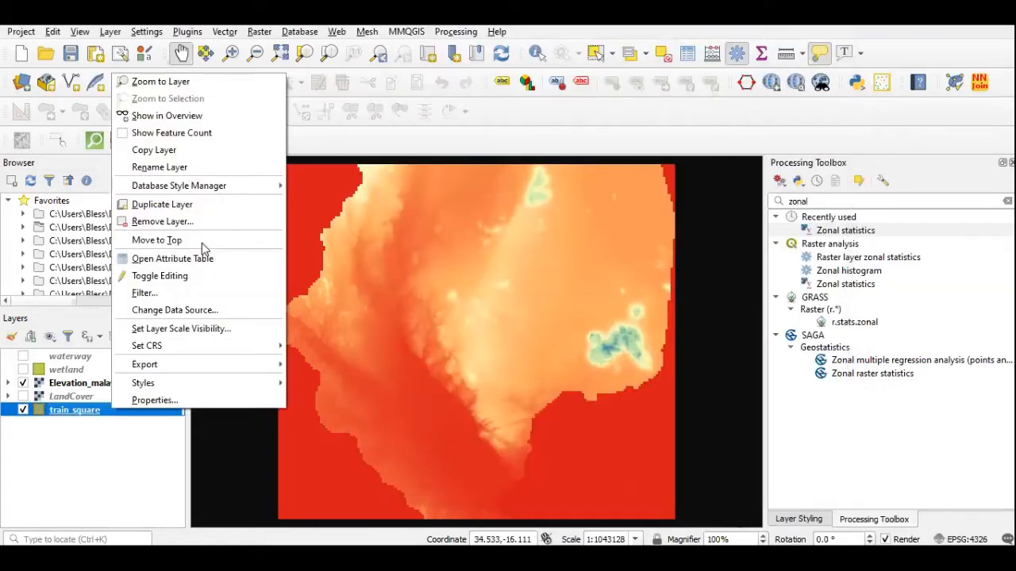
{"action": "left_click", "coordinate": [236, 258]}
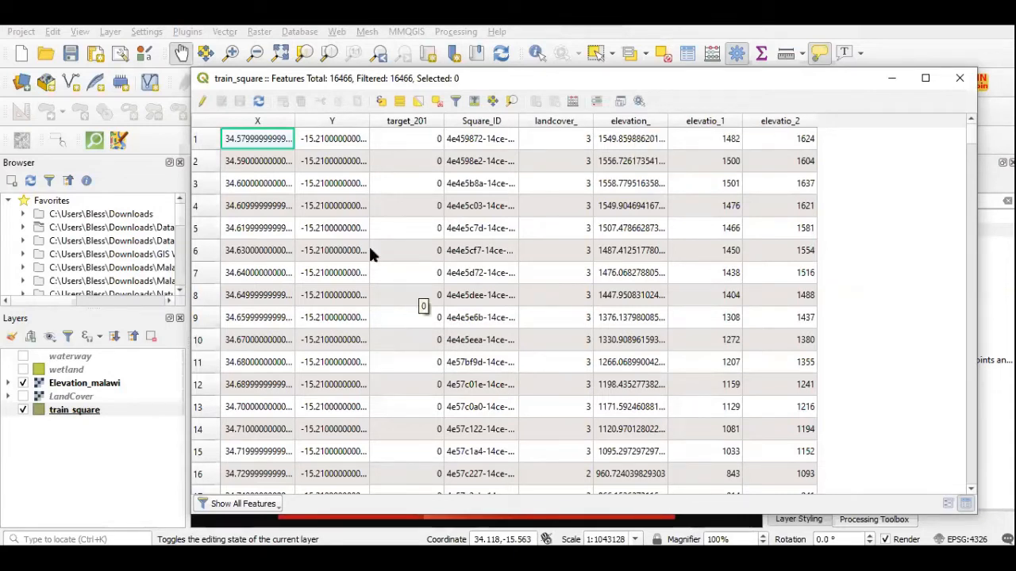
{"action": "left_click", "coordinate": [961, 80]}
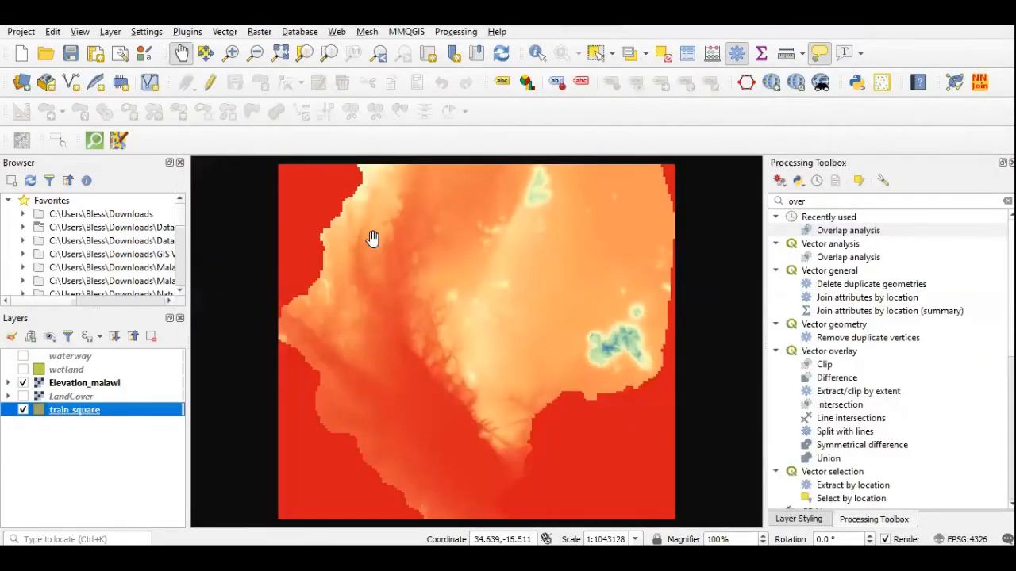
Display the wetland layer instead of Elevation_malawi over the train_square grid
{"action": "mouse_move", "coordinate": [372, 239]}
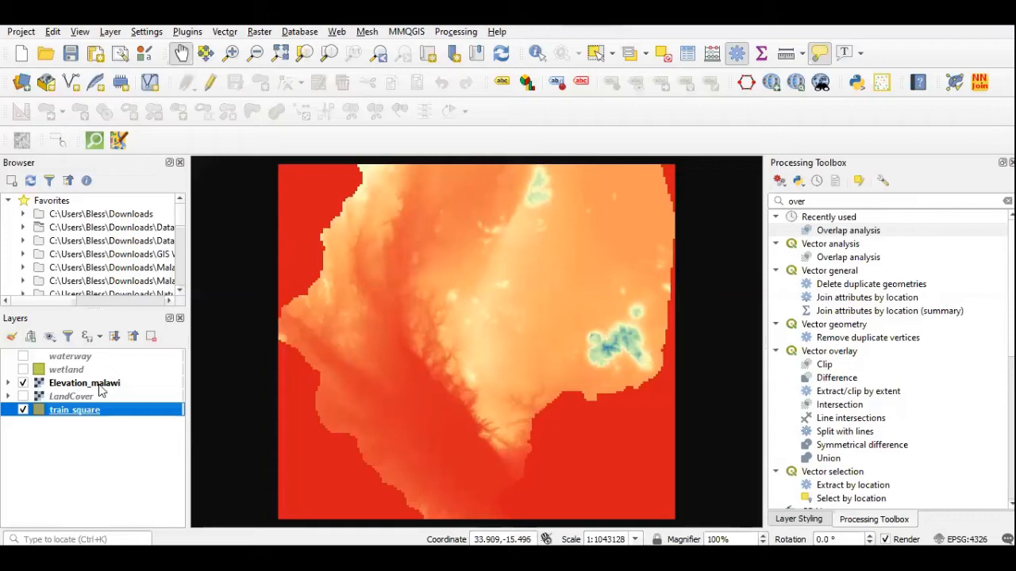
{"action": "left_click", "coordinate": [23, 378]}
{"action": "left_click", "coordinate": [23, 370]}
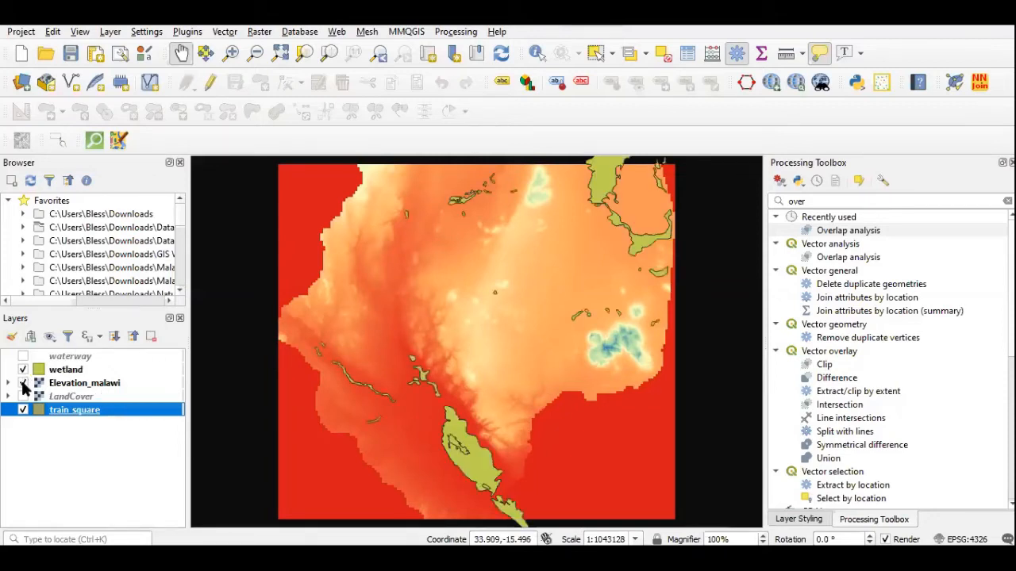
{"action": "left_click", "coordinate": [23, 384]}
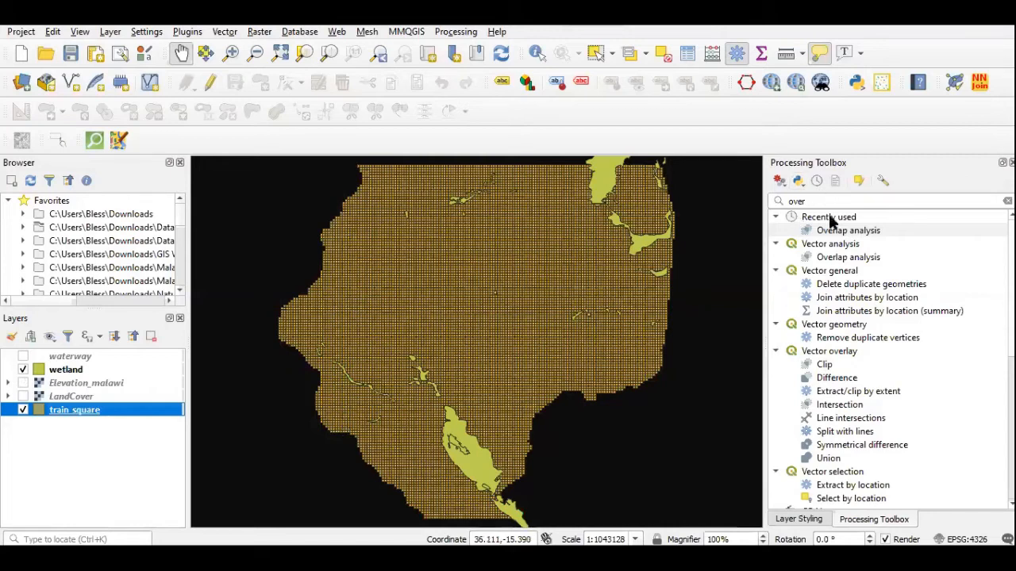
Search the processing algorithms for "over" and open Overlap analysis
{"action": "left_click", "coordinate": [804, 201]}
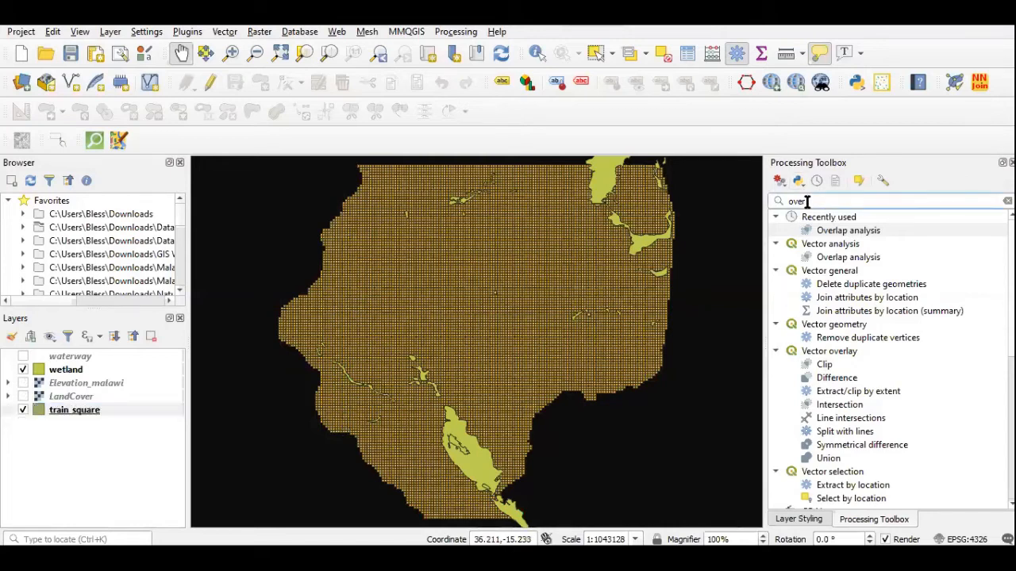
{"action": "key", "text": "ctrl+a"}
{"action": "key", "text": "BackSpace"}
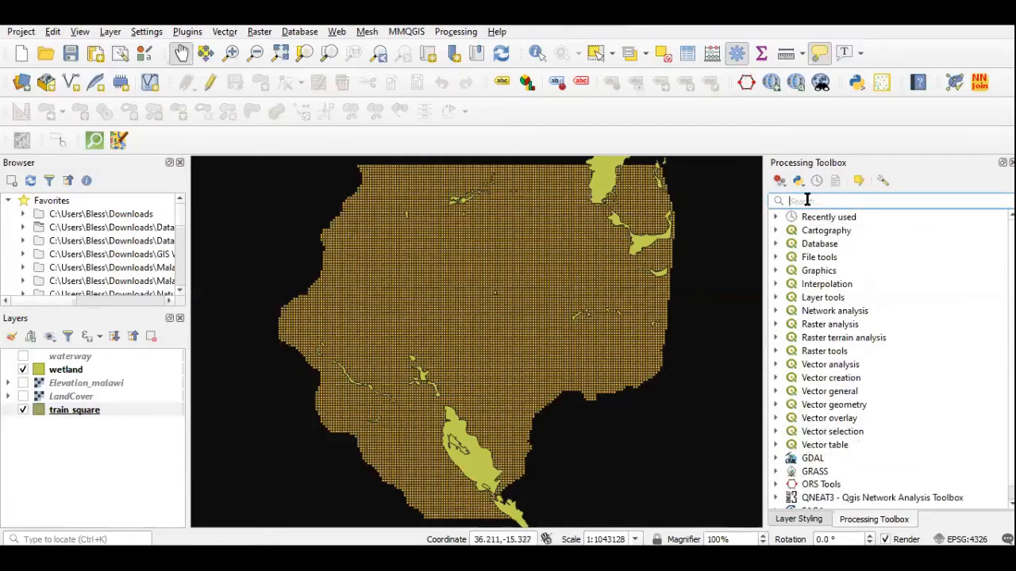
{"action": "type", "text": "ob"}
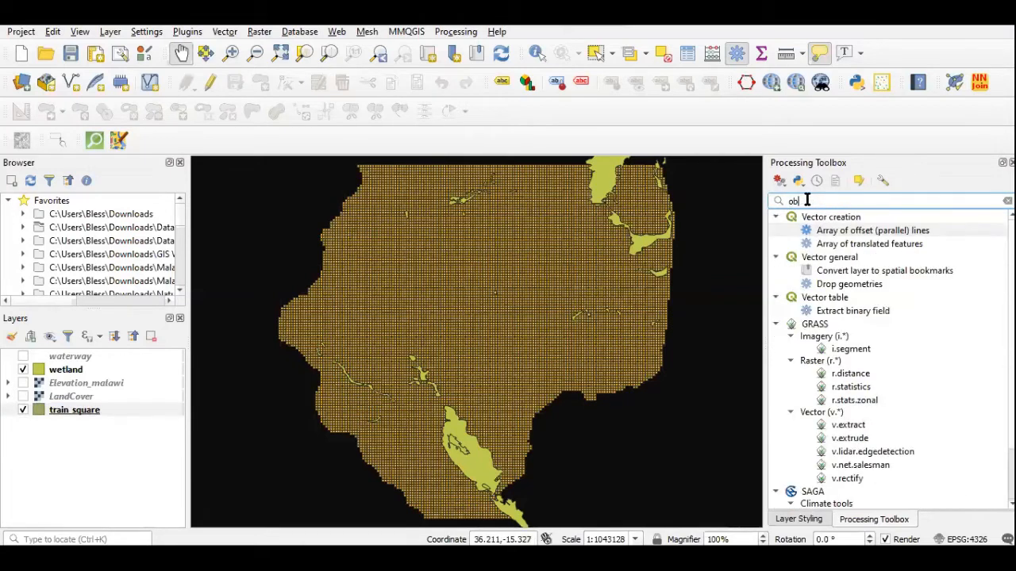
{"action": "key", "text": "BackSpace"}
{"action": "type", "text": "ver"}
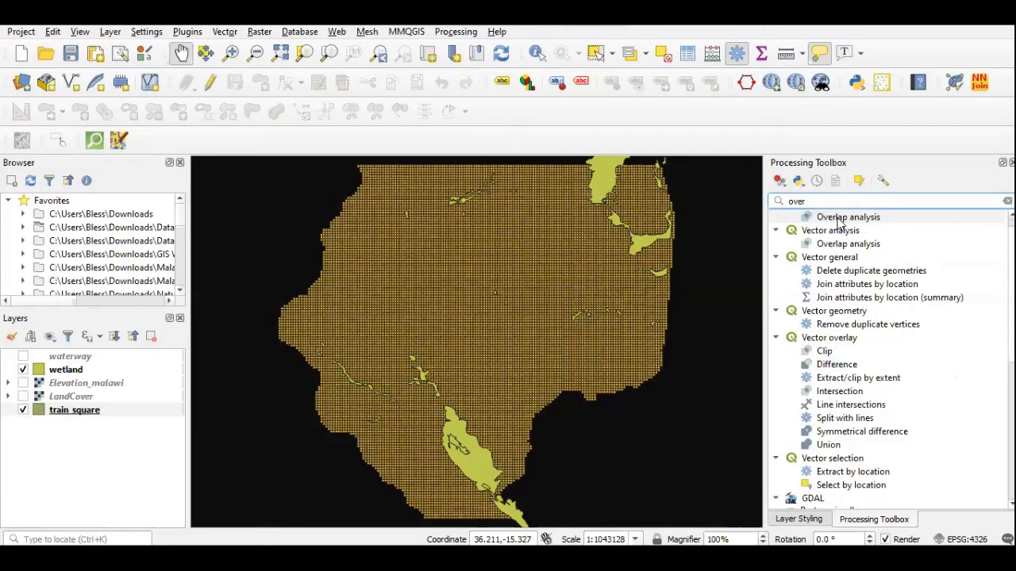
{"action": "left_click", "coordinate": [839, 222]}
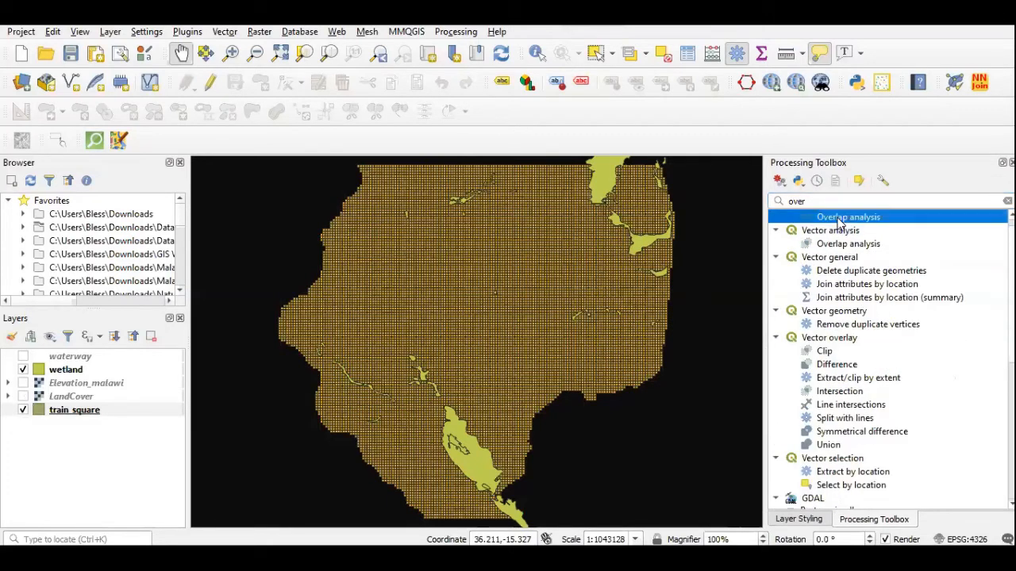
{"action": "double_click", "coordinate": [838, 222]}
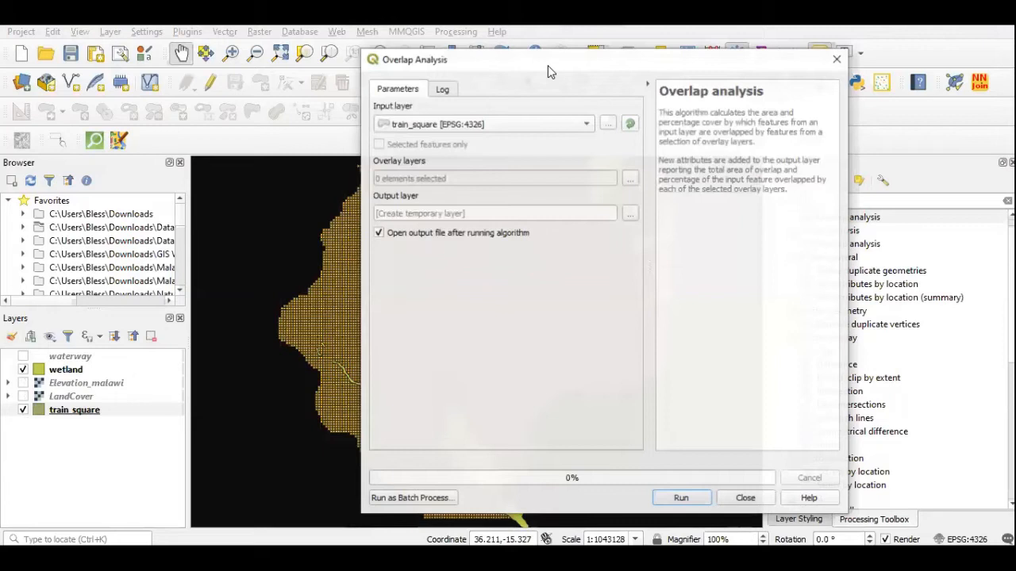
Choose wetland as the only overlay layer for train_square and run Overlap analysis to a temporary layer
{"action": "left_click_drag", "start_coordinate": [495, 62], "coordinate": [691, 65]}
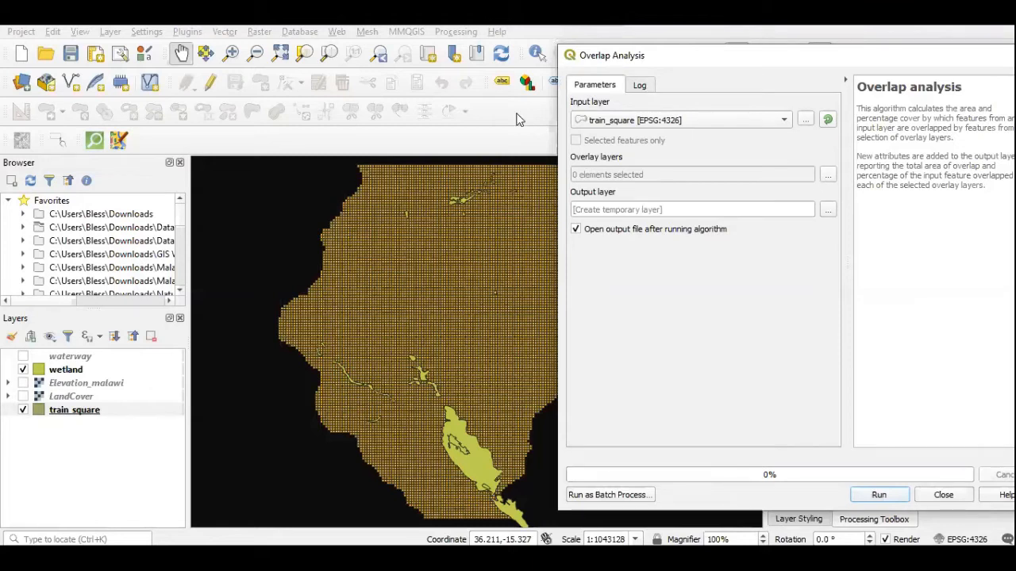
{"action": "left_click", "coordinate": [827, 175]}
{"action": "left_click", "coordinate": [580, 113]}
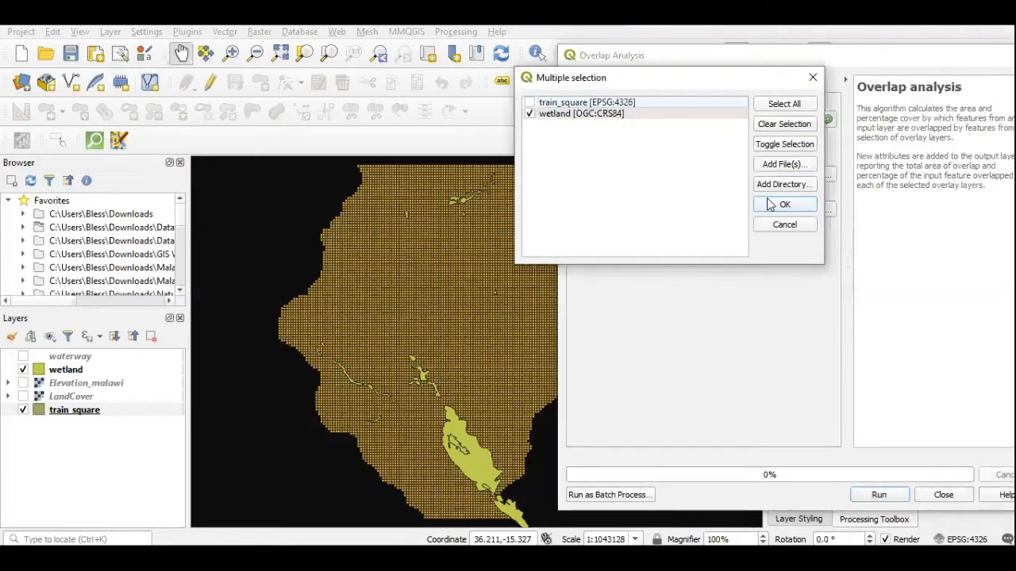
{"action": "left_click", "coordinate": [783, 204]}
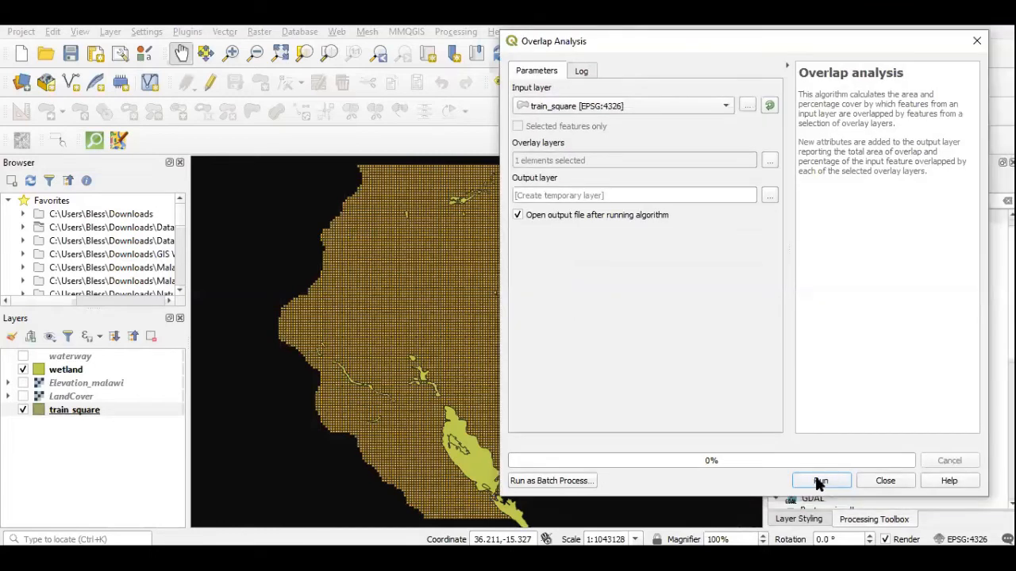
{"action": "left_click", "coordinate": [820, 481]}
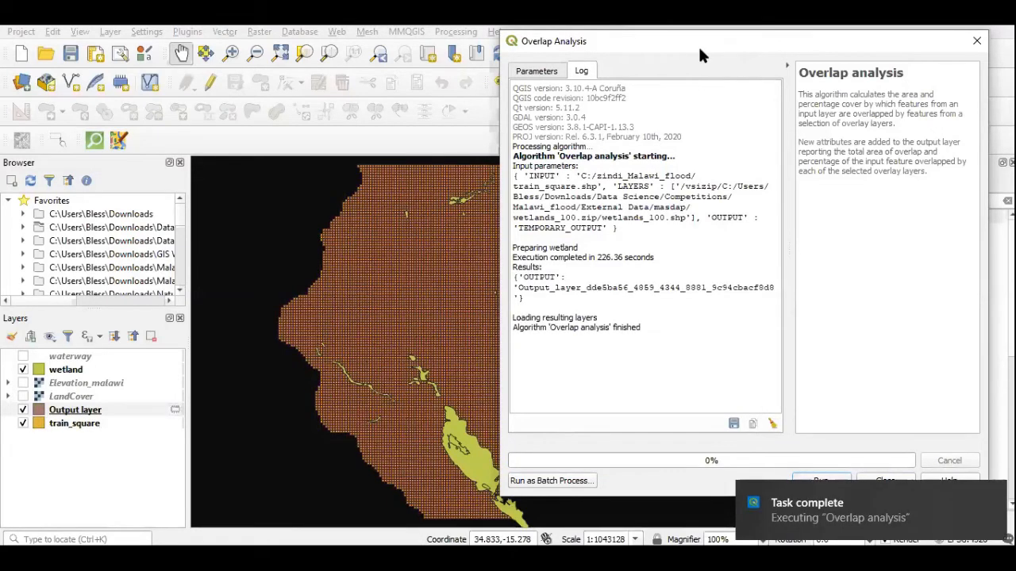
{"action": "left_click_drag", "start_coordinate": [698, 45], "coordinate": [486, 53]}
{"action": "left_click", "coordinate": [766, 51]}
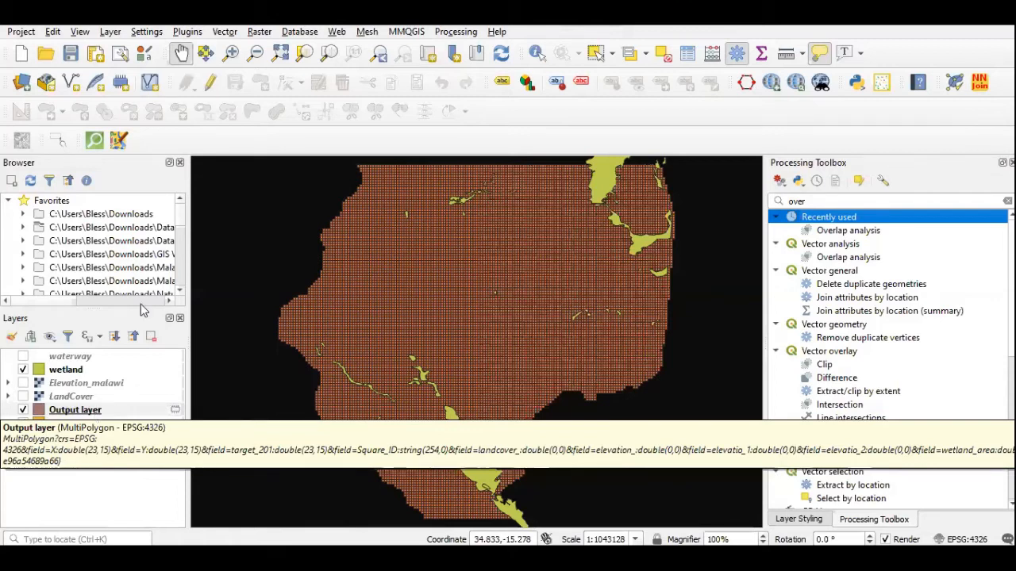
Open the attribute table of Output layer and examine the wetland_area and wetland_pc values across its records
{"action": "right_click", "coordinate": [97, 412]}
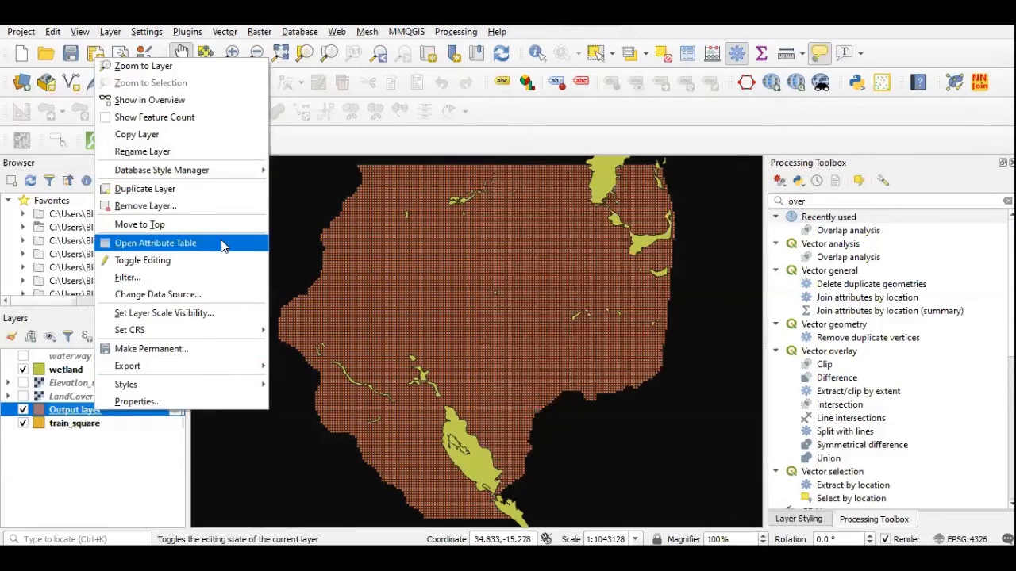
{"action": "left_click", "coordinate": [222, 247]}
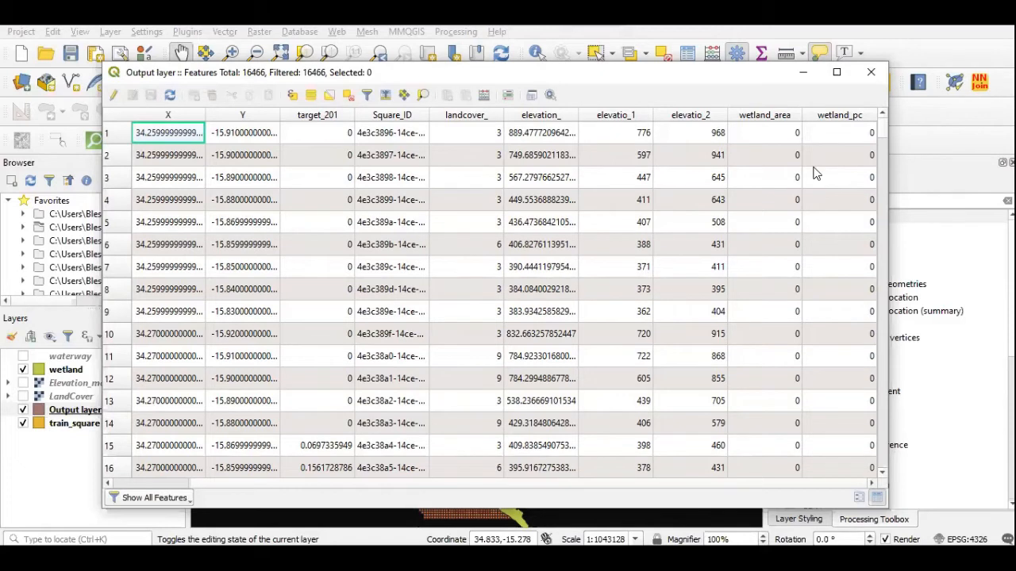
{"action": "scroll", "coordinate": [781, 147], "scroll_direction": "down", "scroll_amount": 8}
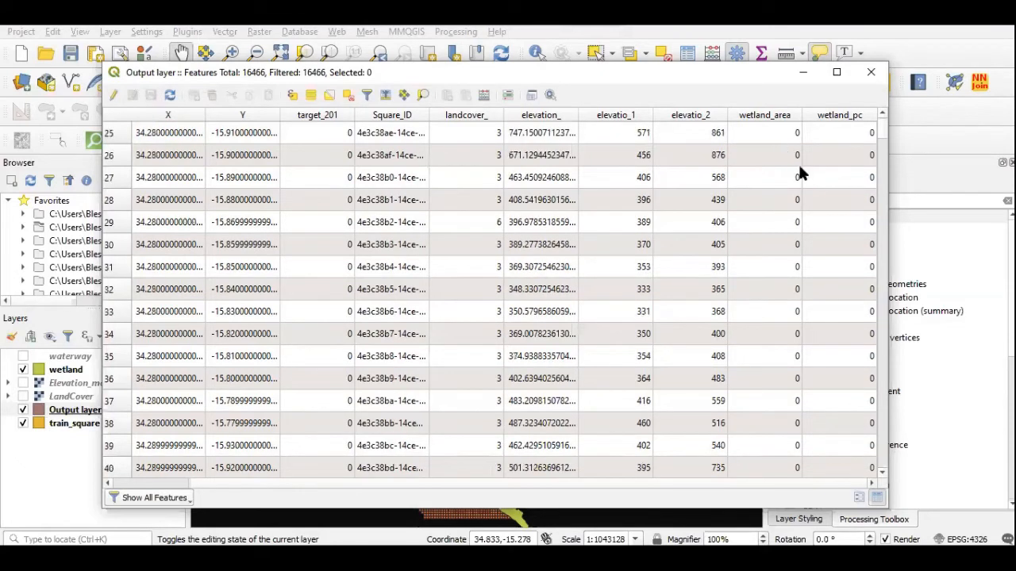
{"action": "scroll", "coordinate": [800, 173], "scroll_direction": "down", "scroll_amount": 20}
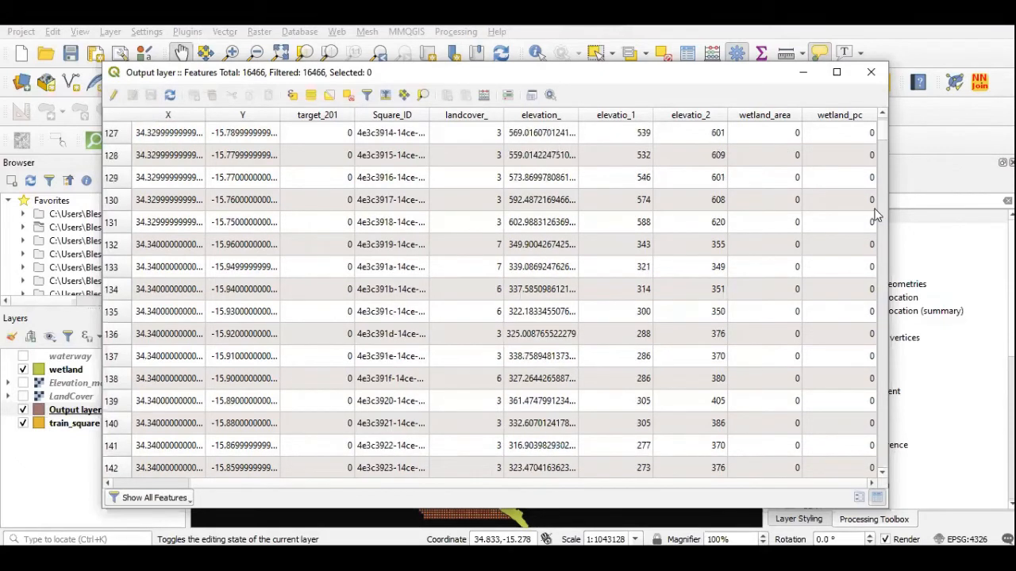
{"action": "scroll", "coordinate": [877, 204], "scroll_direction": "down", "scroll_amount": 20}
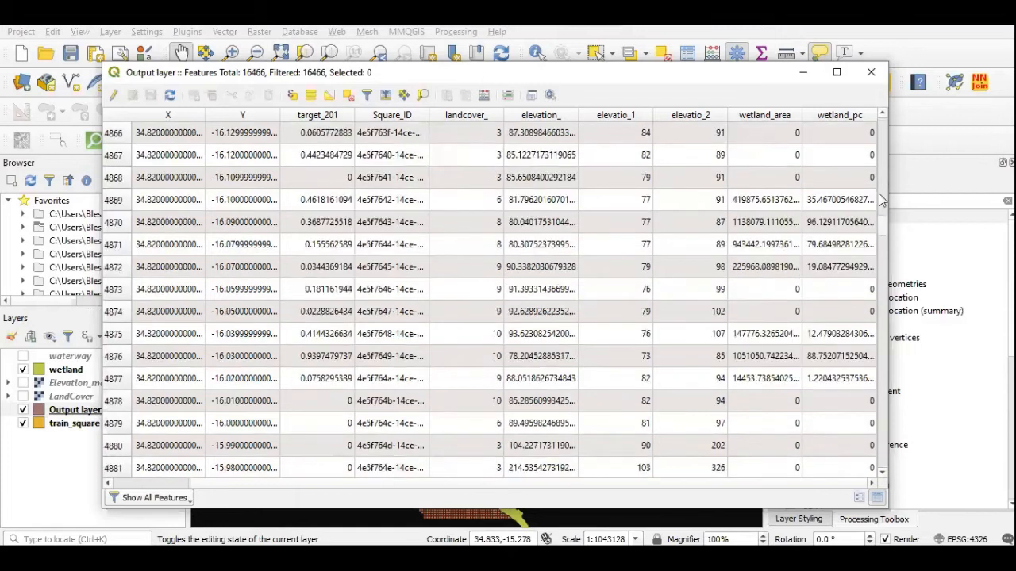
{"action": "left_click_drag", "start_coordinate": [881, 212], "coordinate": [883, 179]}
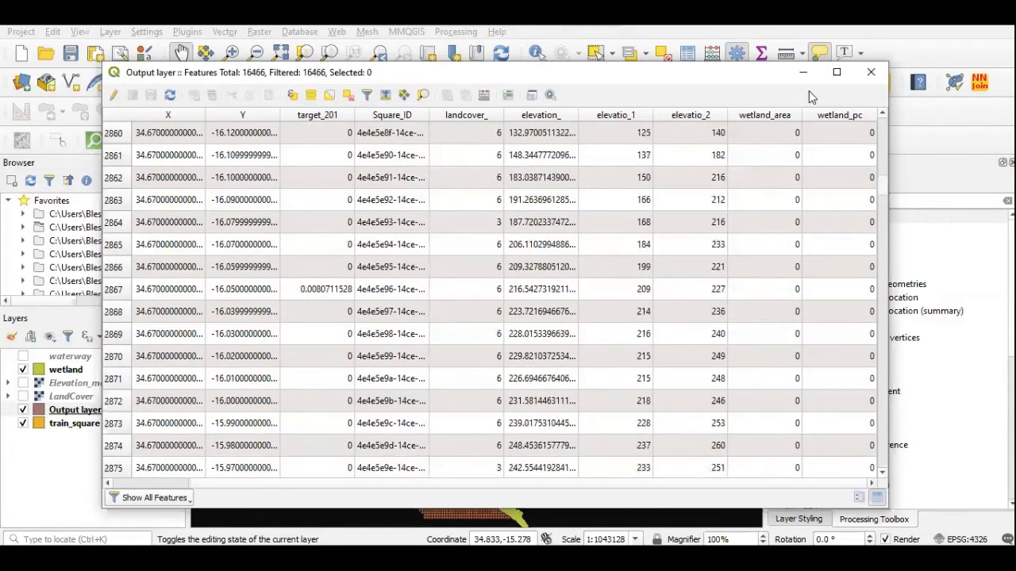
{"action": "key", "text": "ctrl+Home"}
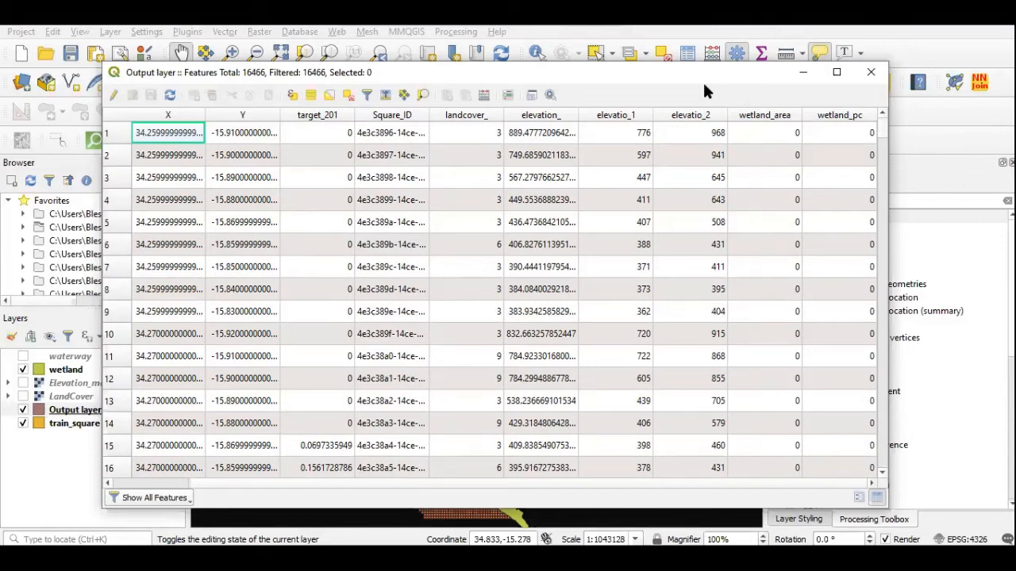
{"action": "left_click_drag", "start_coordinate": [703, 81], "coordinate": [634, 108]}
{"action": "left_click", "coordinate": [801, 97]}
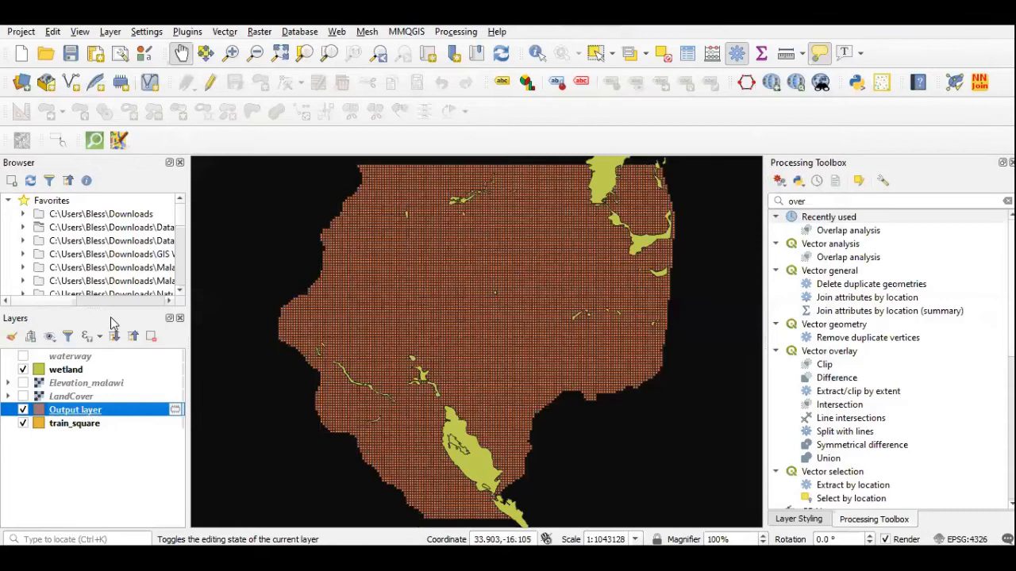
Rename the Output layer as train_new_features
{"action": "right_click", "coordinate": [86, 411]}
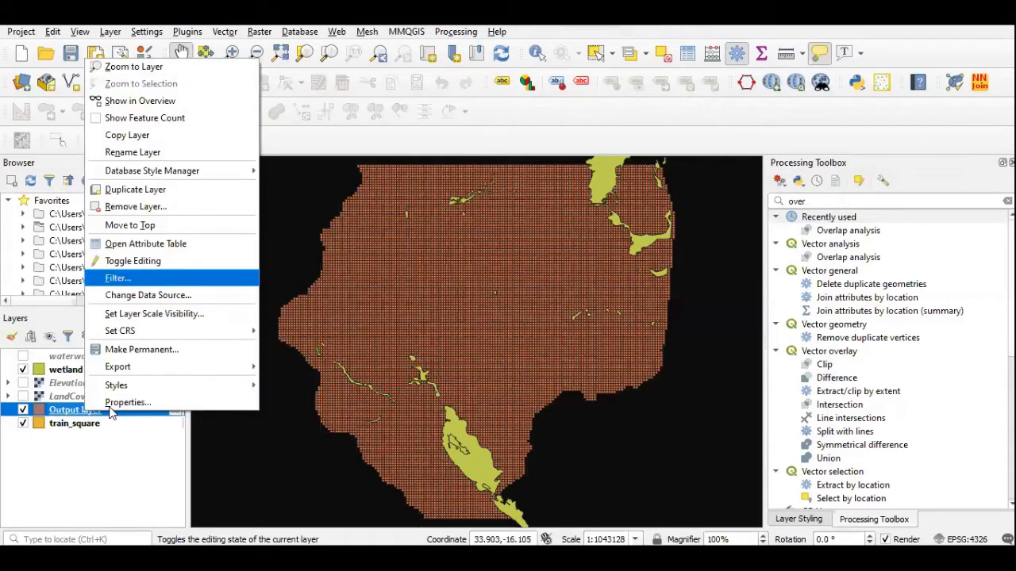
{"action": "left_click", "coordinate": [176, 153]}
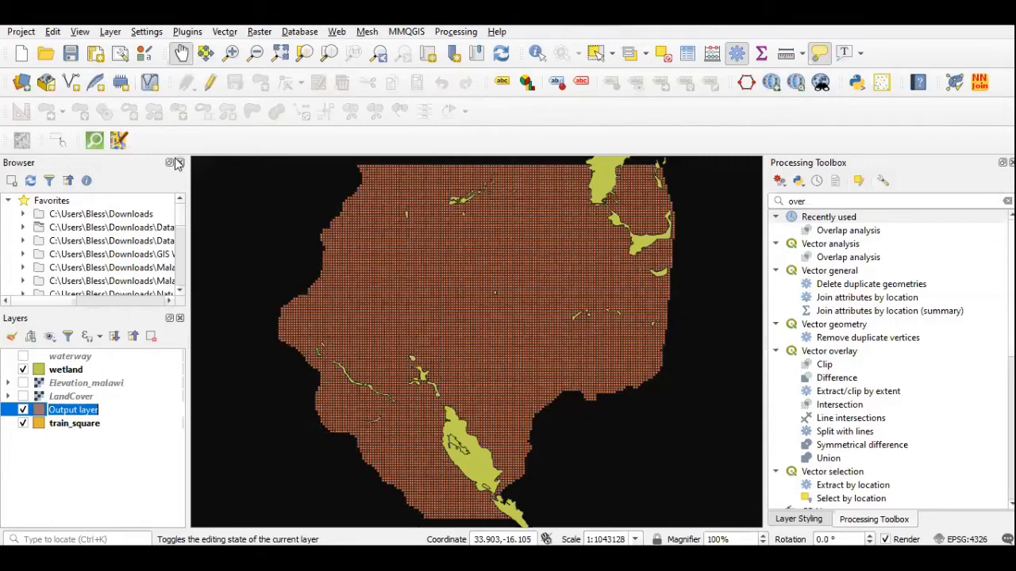
{"action": "type", "text": "tra"}
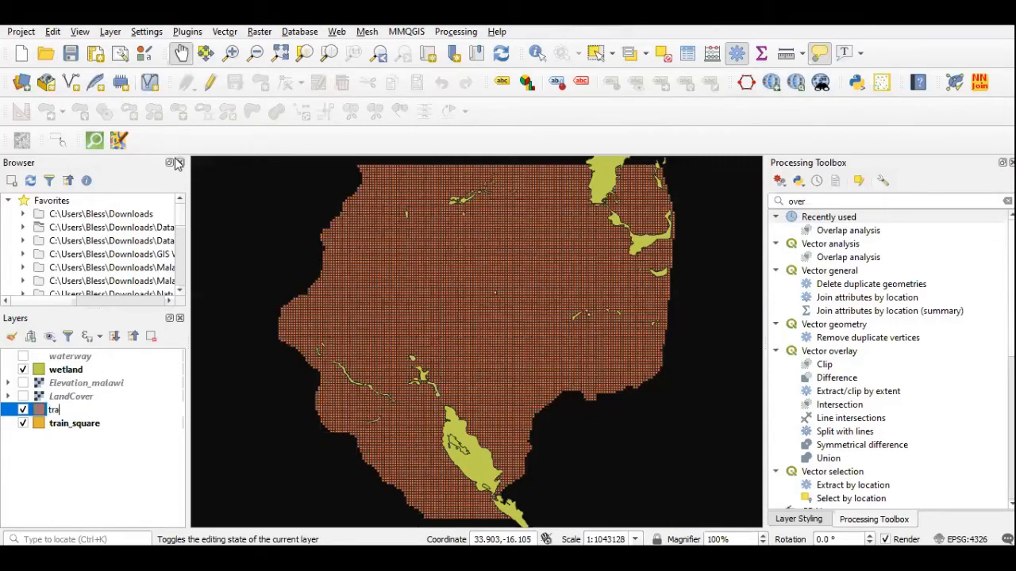
{"action": "type", "text": "in_new_features"}
{"action": "key", "text": "Return"}
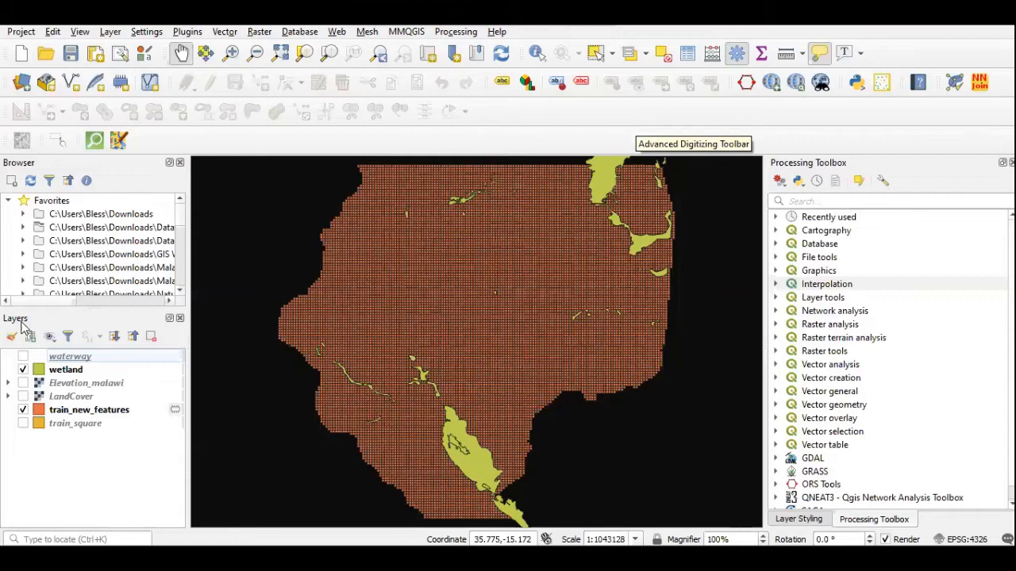
Display the waterway layer instead of wetland, and inspect how its lines cross the train_new_features grid cells
{"action": "left_click", "coordinate": [24, 369]}
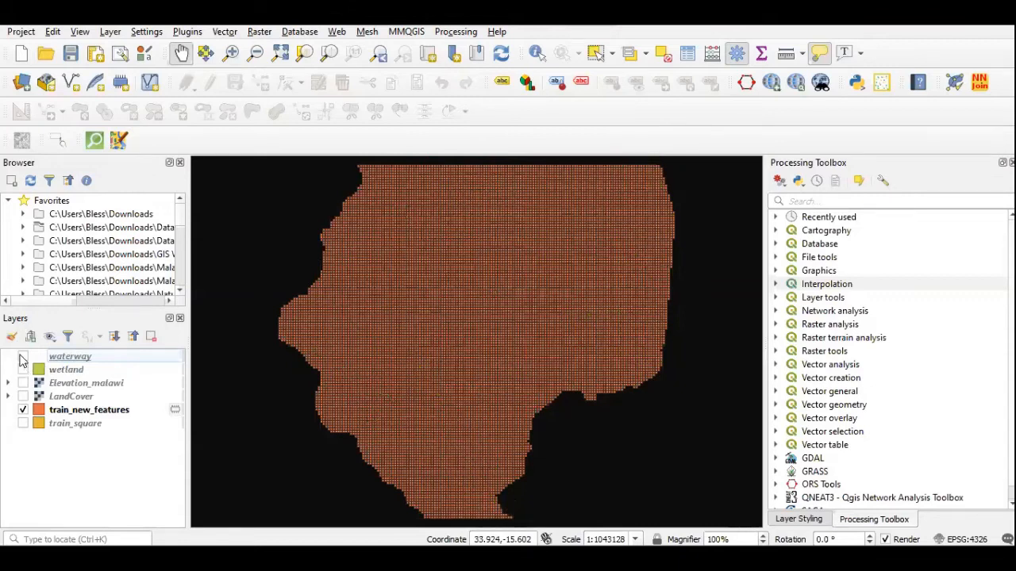
{"action": "left_click", "coordinate": [23, 357]}
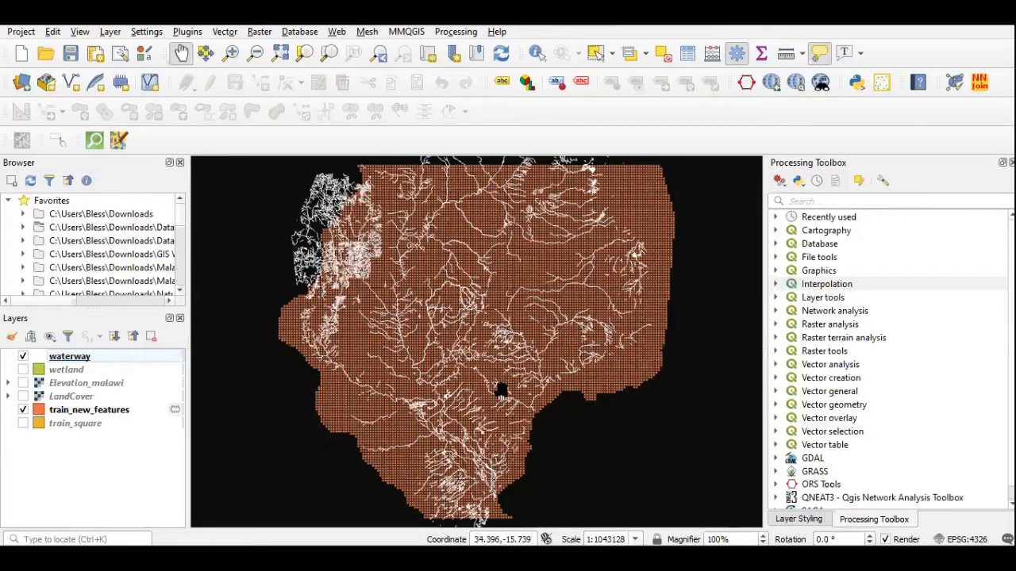
{"action": "scroll", "coordinate": [475, 354], "scroll_direction": "up", "scroll_amount": 1}
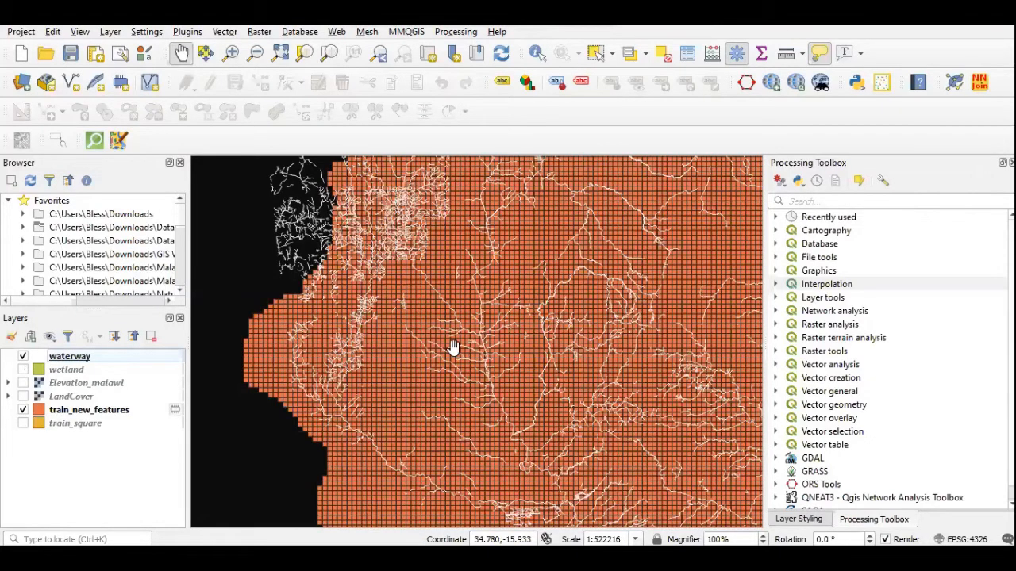
{"action": "scroll", "coordinate": [450, 349], "scroll_direction": "up", "scroll_amount": 1}
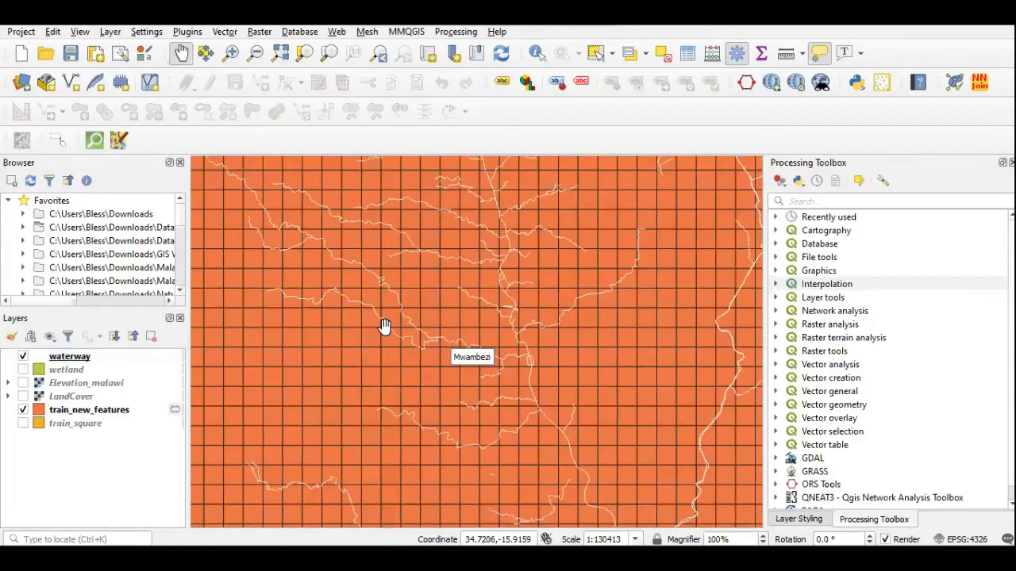
{"action": "scroll", "coordinate": [463, 354], "scroll_direction": "up", "scroll_amount": 4}
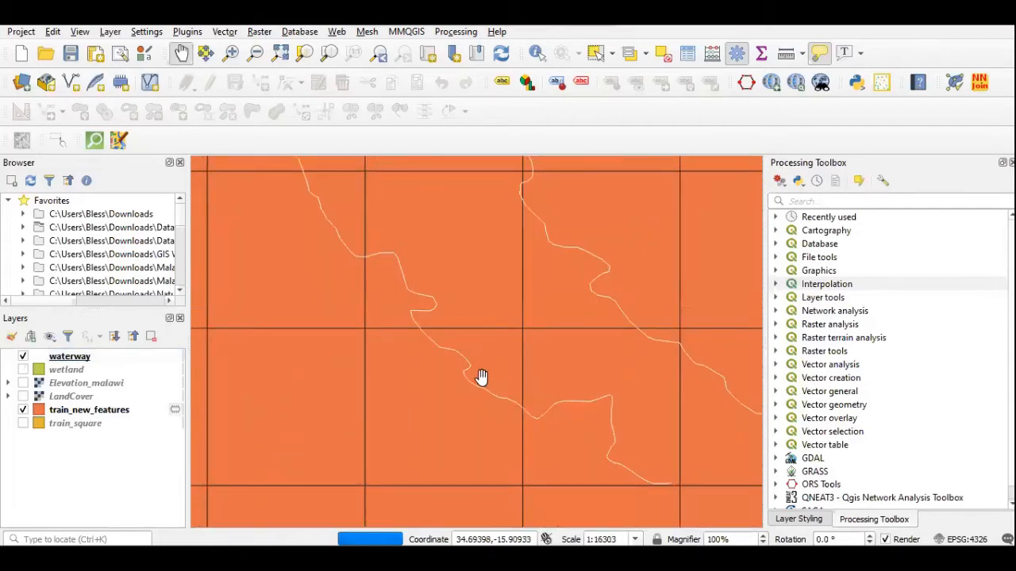
{"action": "scroll", "coordinate": [461, 329], "scroll_direction": "down", "scroll_amount": 1}
{"action": "scroll", "coordinate": [492, 349], "scroll_direction": "down", "scroll_amount": 2}
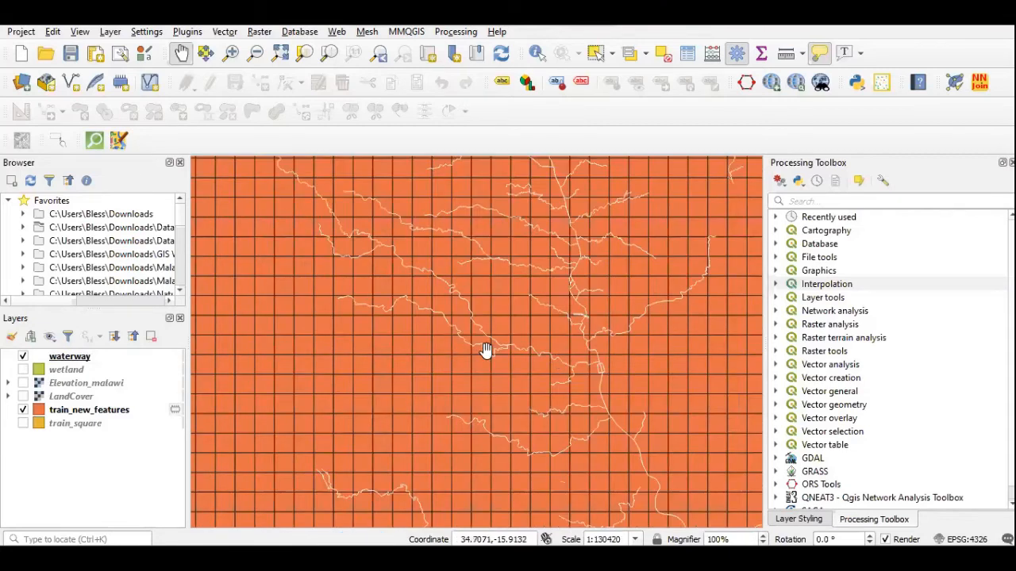
Examine how waterway lines are distributed over the southeastern grid cells, and toggle the waterway layer's visibility across the whole area
{"action": "scroll", "coordinate": [487, 349], "scroll_direction": "down", "scroll_amount": 2}
{"action": "scroll", "coordinate": [484, 350], "scroll_direction": "up", "scroll_amount": 3}
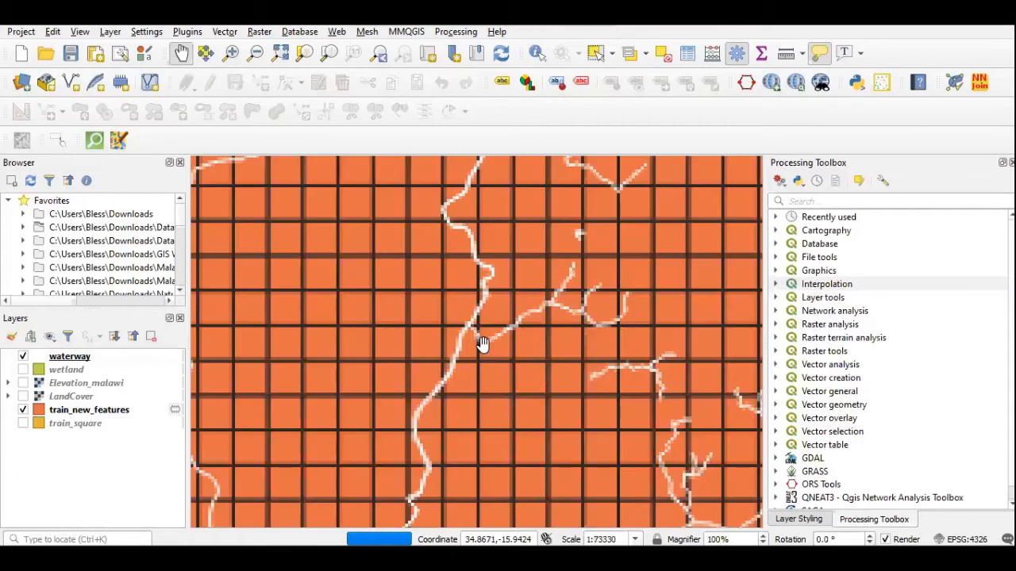
{"action": "left_click_drag", "start_coordinate": [546, 442], "coordinate": [490, 366]}
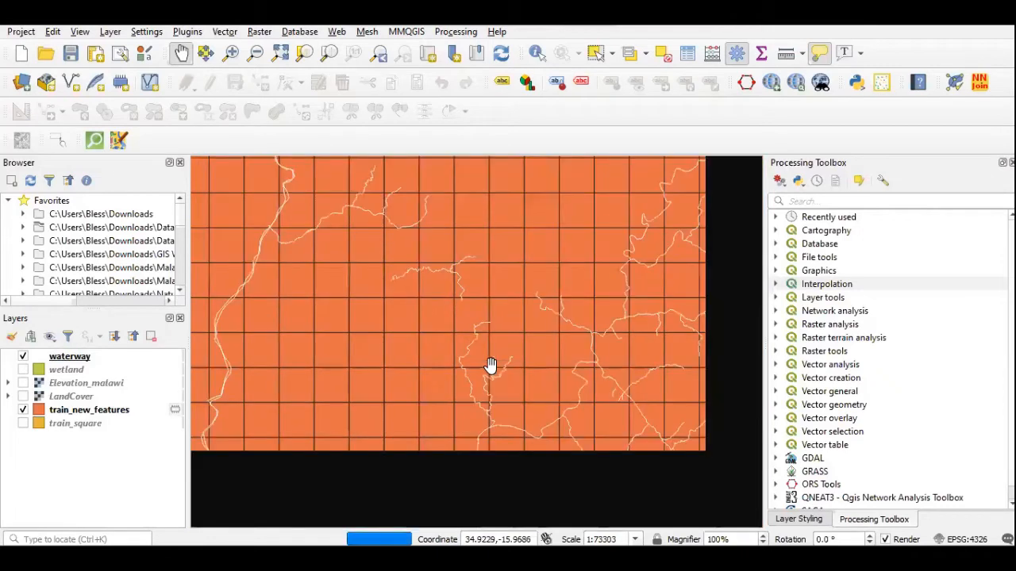
{"action": "left_click_drag", "start_coordinate": [472, 401], "coordinate": [485, 279]}
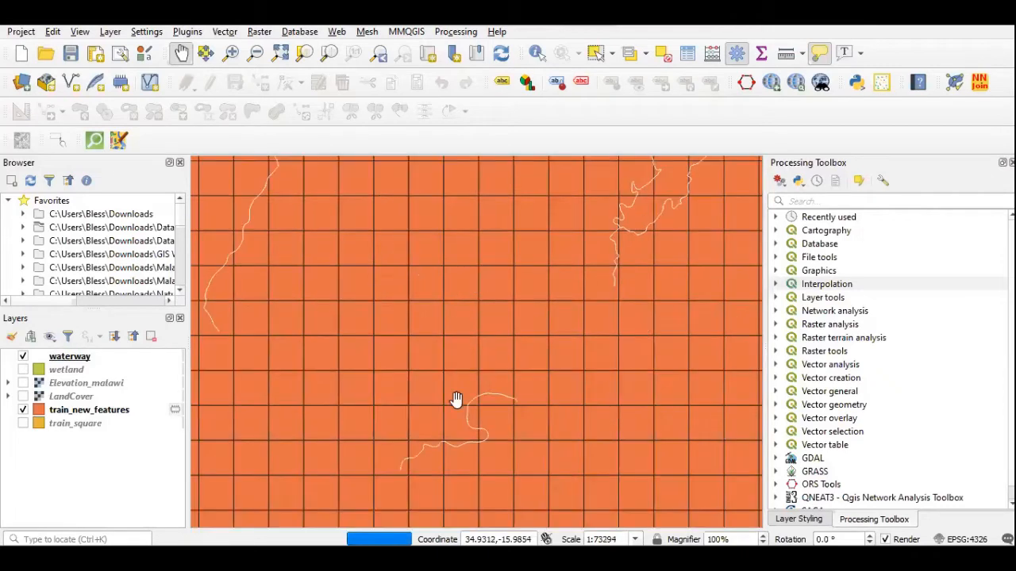
{"action": "scroll", "coordinate": [456, 404], "scroll_direction": "up", "scroll_amount": 2}
{"action": "scroll", "coordinate": [455, 403], "scroll_direction": "down", "scroll_amount": 5}
{"action": "left_click", "coordinate": [22, 356]}
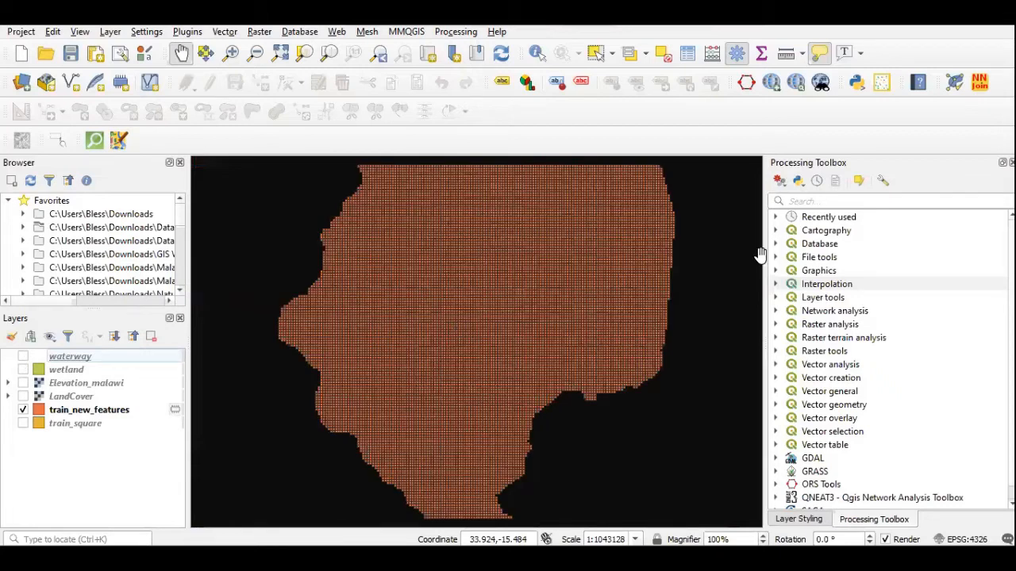
Find the Sum line lengths algorithm and set it up with waterway as the lines and train_new_features as the polygons
{"action": "left_click", "coordinate": [827, 200]}
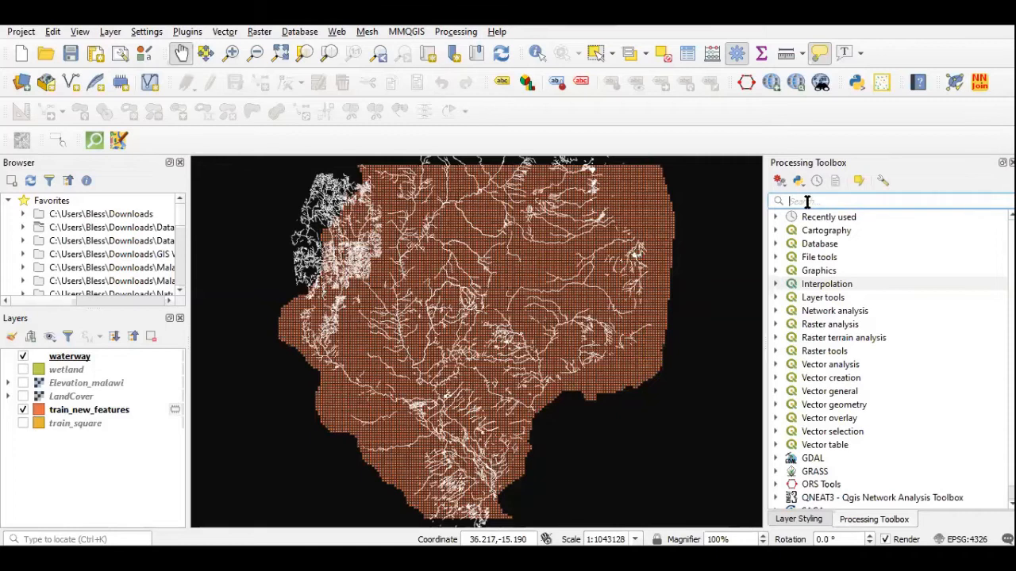
{"action": "type", "text": "su"}
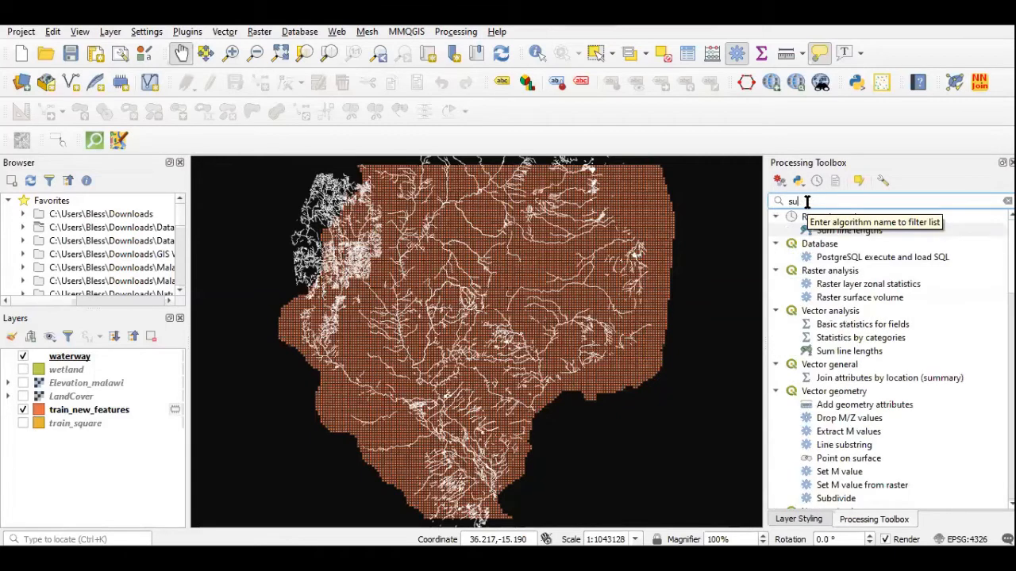
{"action": "type", "text": "m"}
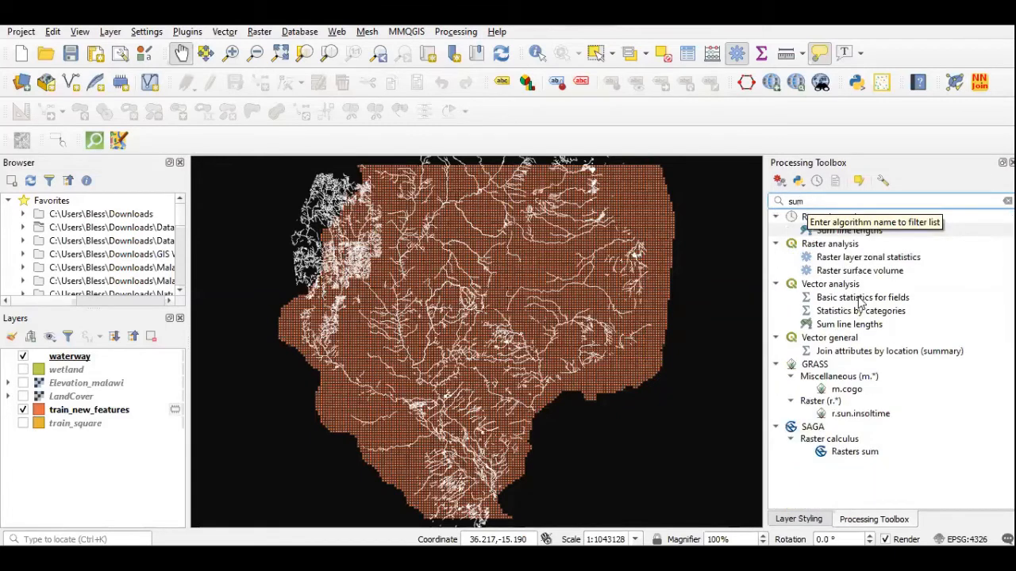
{"action": "double_click", "coordinate": [819, 231]}
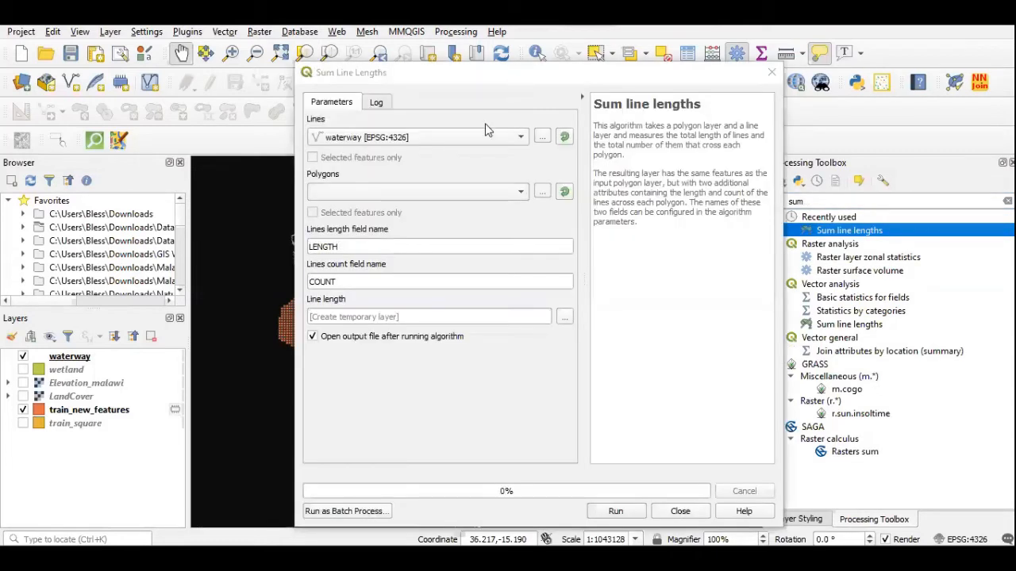
{"action": "left_click_drag", "start_coordinate": [463, 75], "coordinate": [638, 72]}
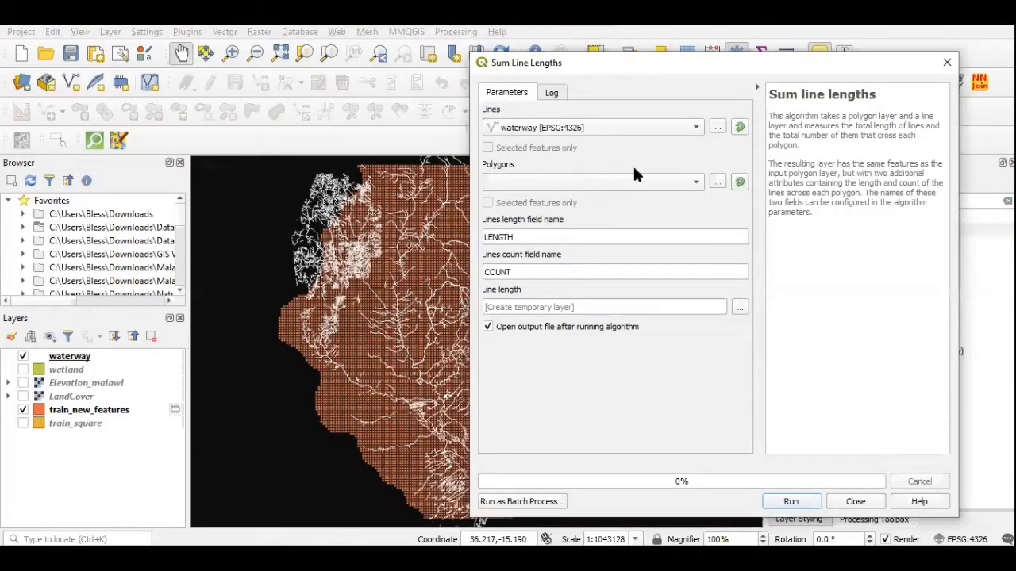
{"action": "left_click", "coordinate": [545, 168]}
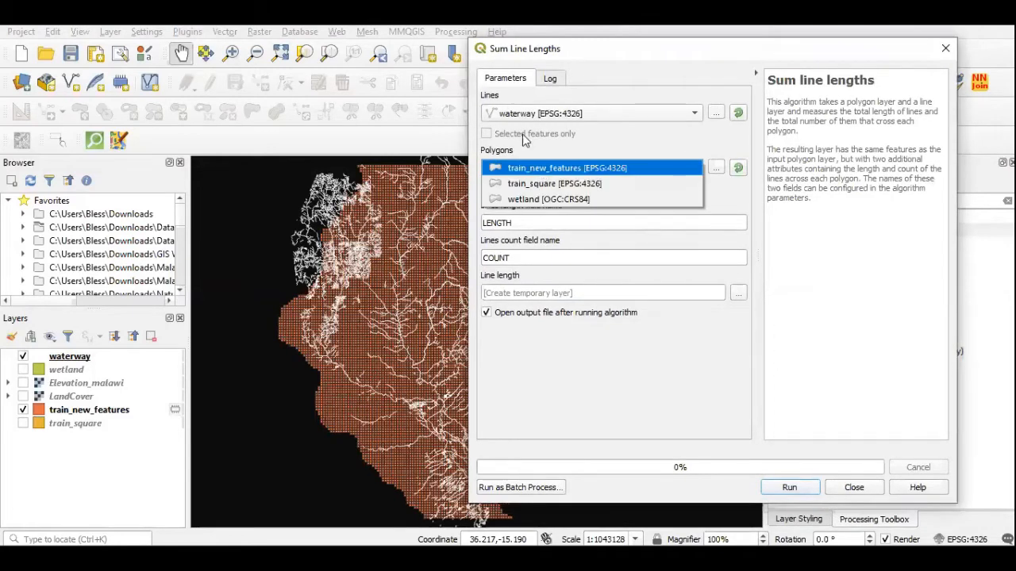
{"action": "left_click", "coordinate": [524, 138]}
Set the lines length field name to waterway_line
{"action": "left_click_drag", "start_coordinate": [541, 223], "coordinate": [465, 221]}
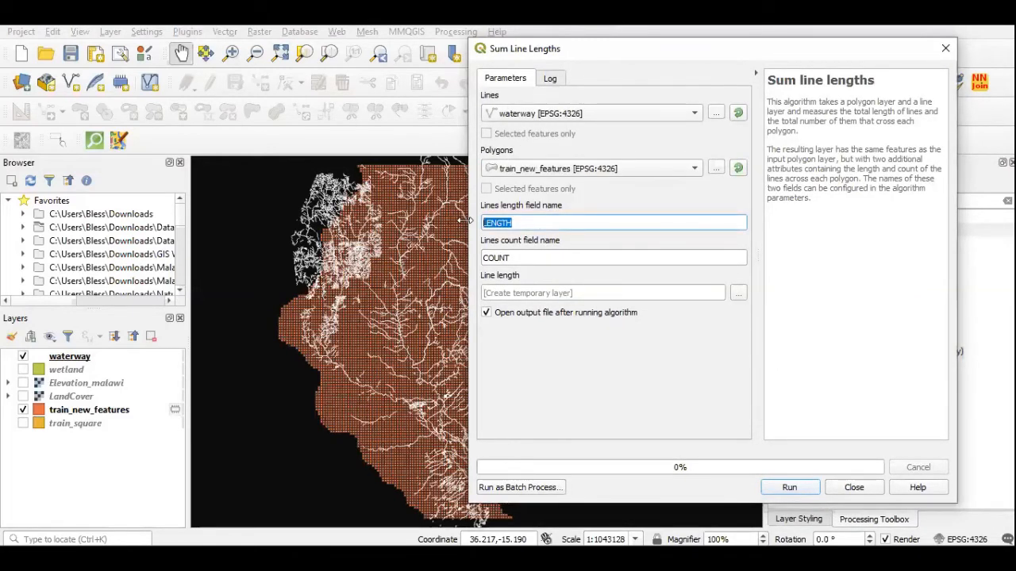
{"action": "key", "text": "BackSpace"}
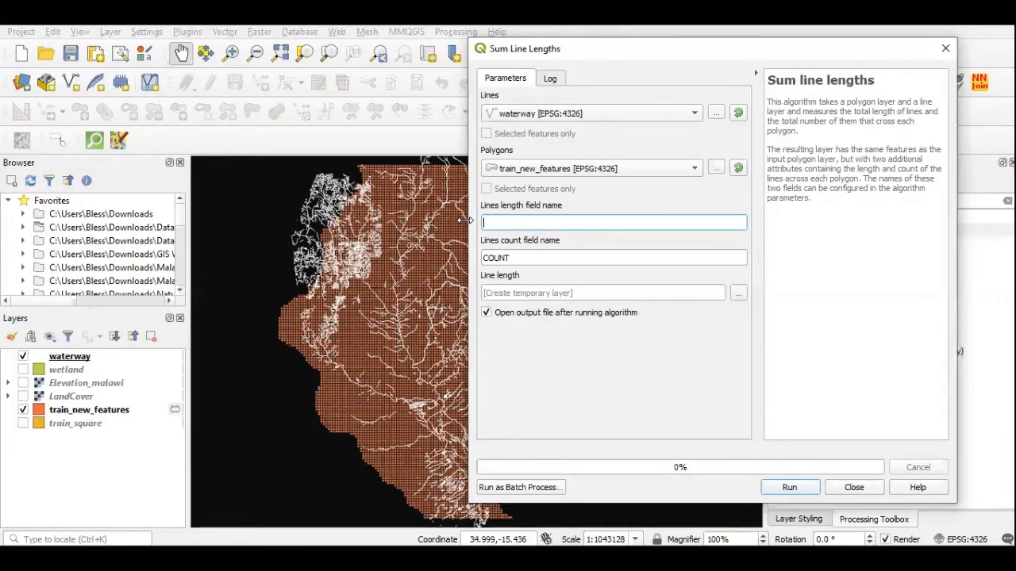
{"action": "type", "text": "water_line"}
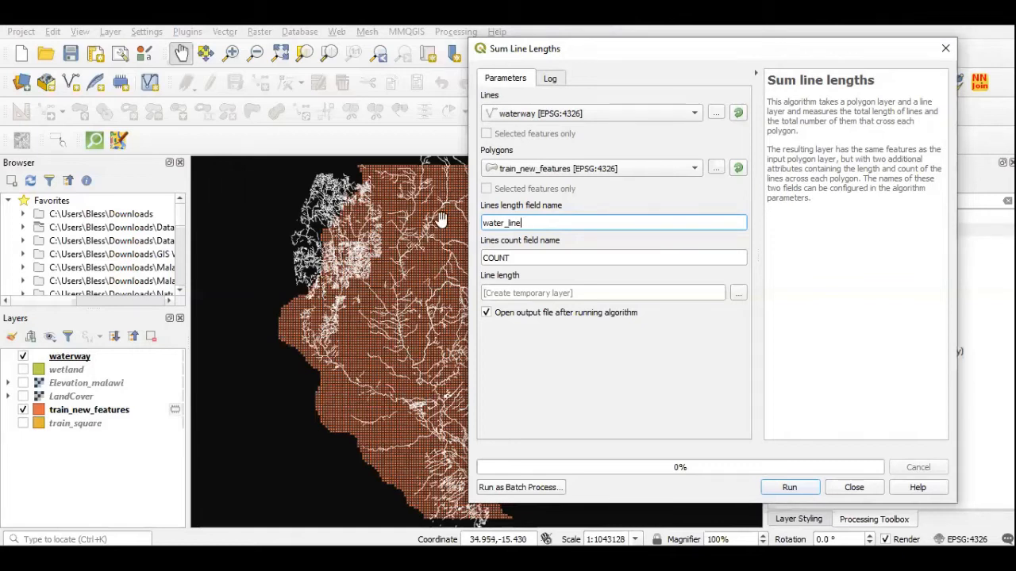
{"action": "left_click", "coordinate": [505, 224]}
{"action": "type", "text": "way"}
{"action": "double_click", "coordinate": [504, 225]}
Set the lines count field name to waterway_count
{"action": "double_click", "coordinate": [501, 258]}
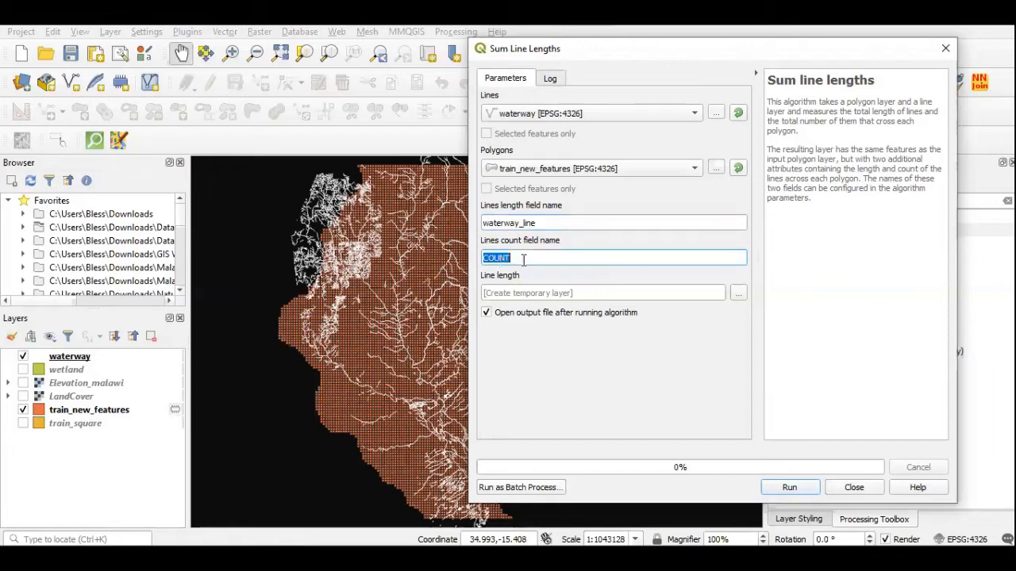
{"action": "type", "text": "waterway_line"}
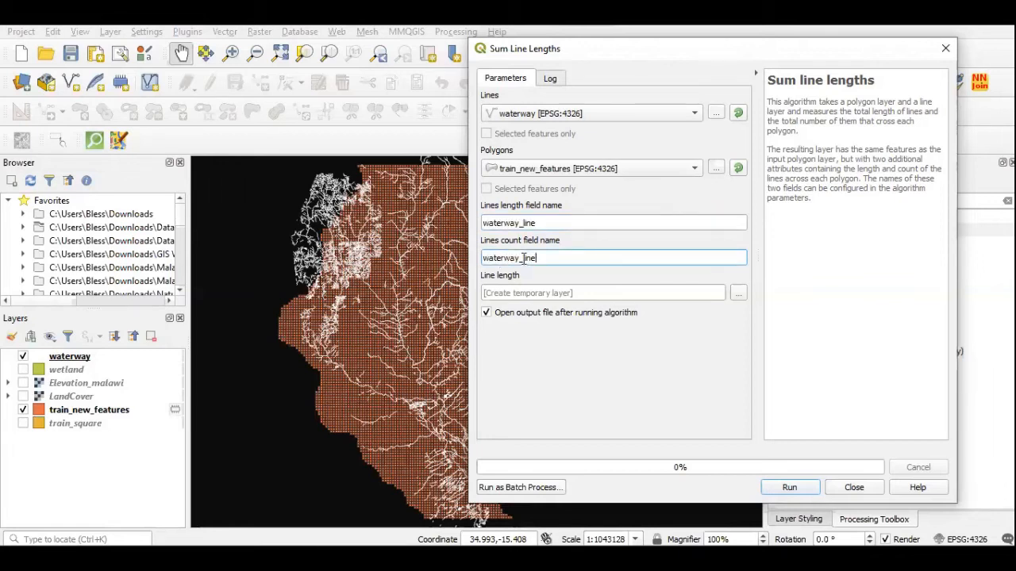
{"action": "key", "text": "shift+Left"}
{"action": "key", "text": "shift+Left"}
{"action": "key", "text": "shift+Left"}
{"action": "key", "text": "shift+Left"}
{"action": "type", "text": "count"}
Run Sum line lengths to a temporary layer and close the dialog once processing is done
{"action": "left_click_drag", "start_coordinate": [544, 59], "coordinate": [377, 67]}
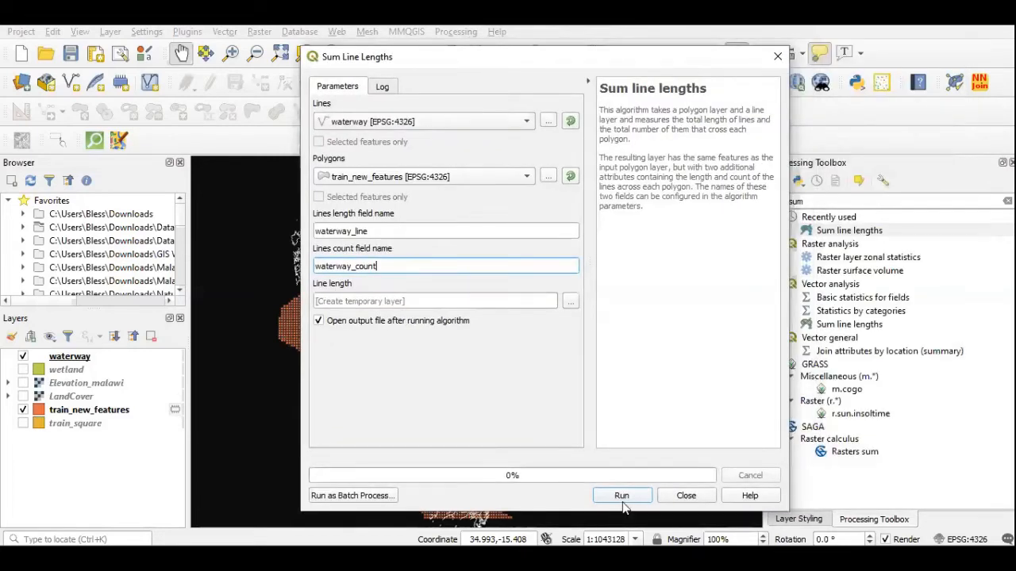
{"action": "left_click", "coordinate": [621, 496]}
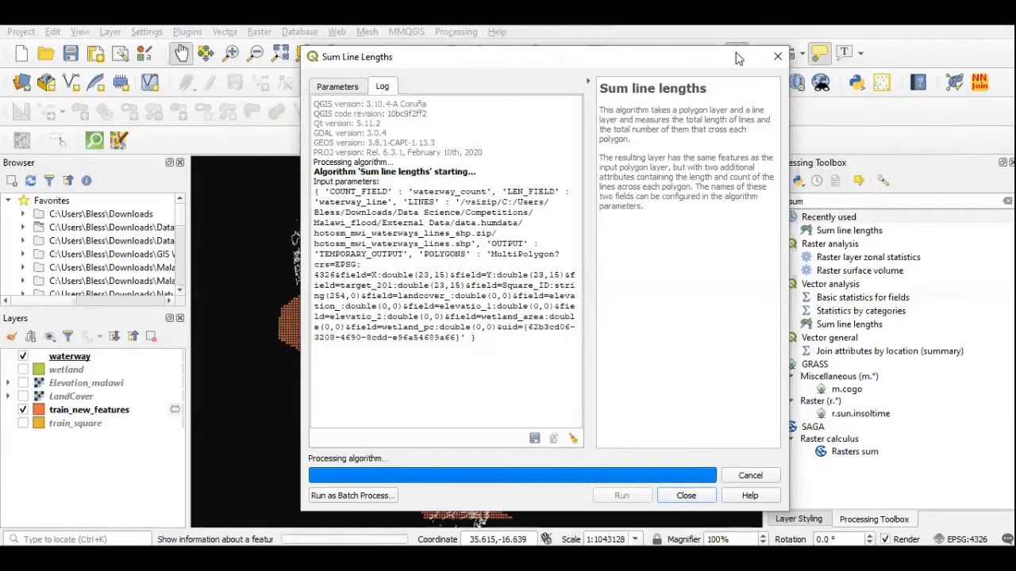
{"action": "left_click_drag", "start_coordinate": [736, 59], "coordinate": [521, 59]}
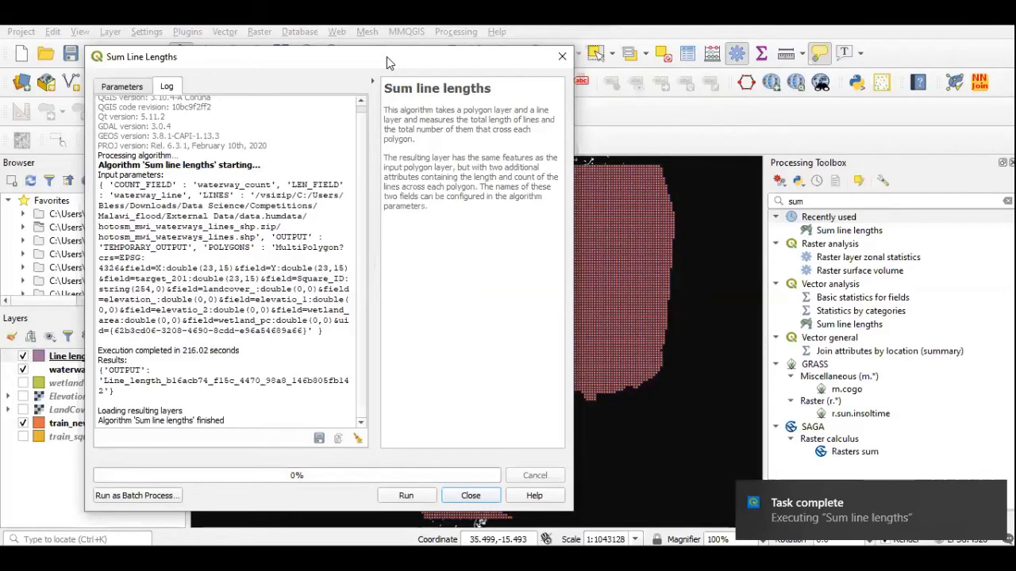
{"action": "left_click_drag", "start_coordinate": [387, 57], "coordinate": [476, 109]}
{"action": "key", "text": "Escape"}
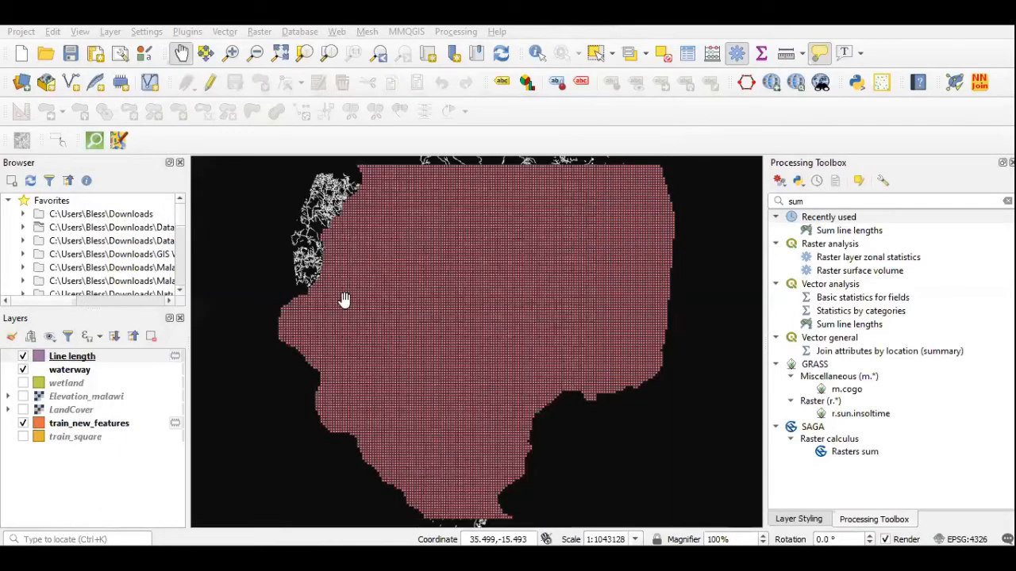
Open the attribute table of the Line length layer and examine the waterway_line and waterway_count values across its records
{"action": "scroll", "coordinate": [377, 349], "scroll_direction": "up", "scroll_amount": 1}
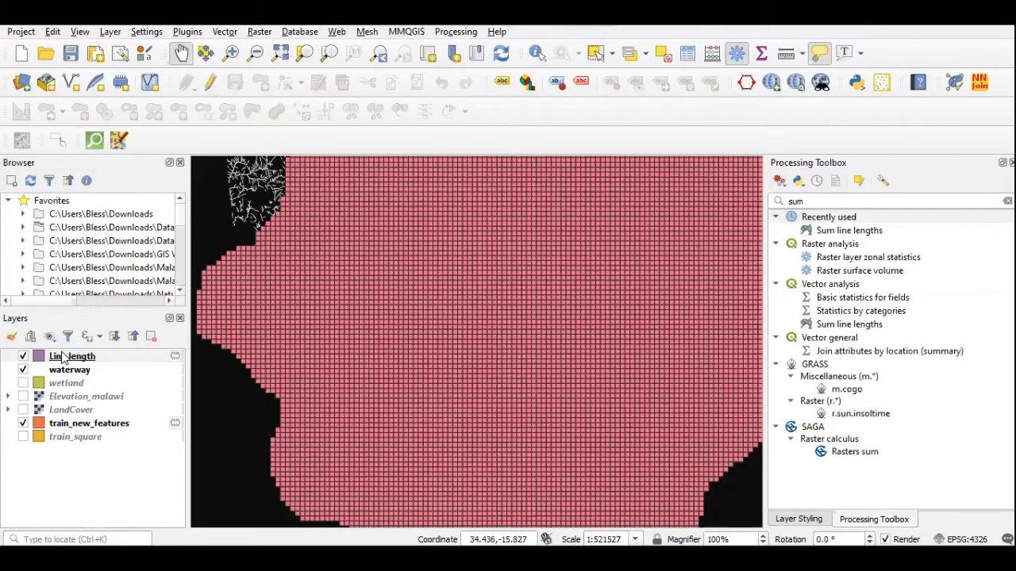
{"action": "left_click", "coordinate": [64, 359]}
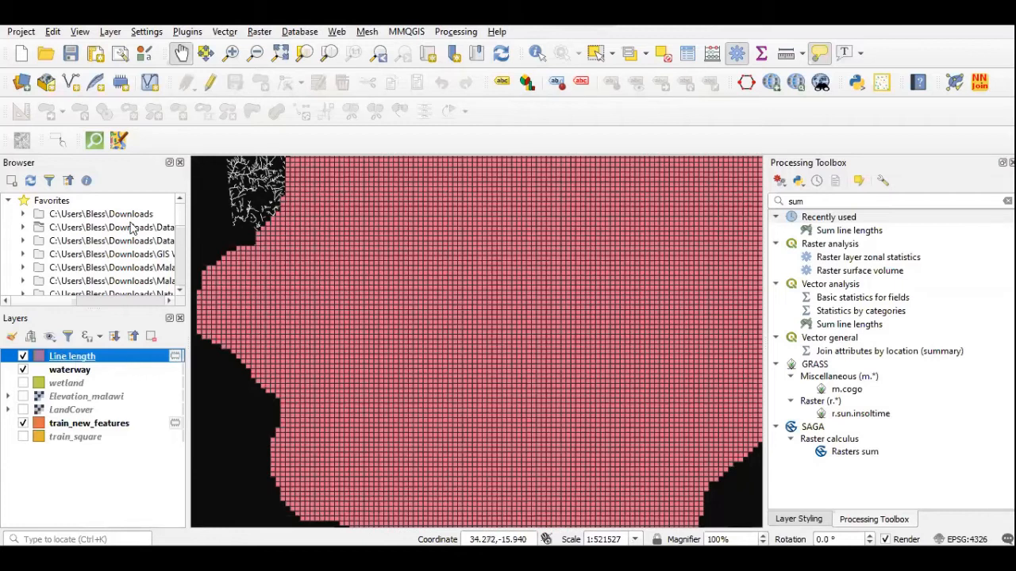
{"action": "right_click", "coordinate": [74, 358]}
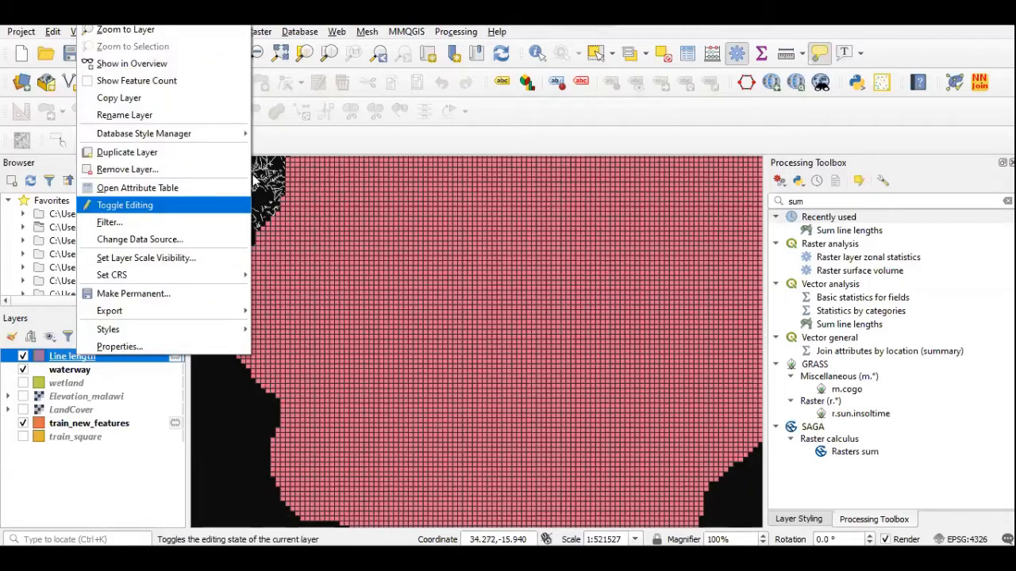
{"action": "left_click", "coordinate": [212, 188]}
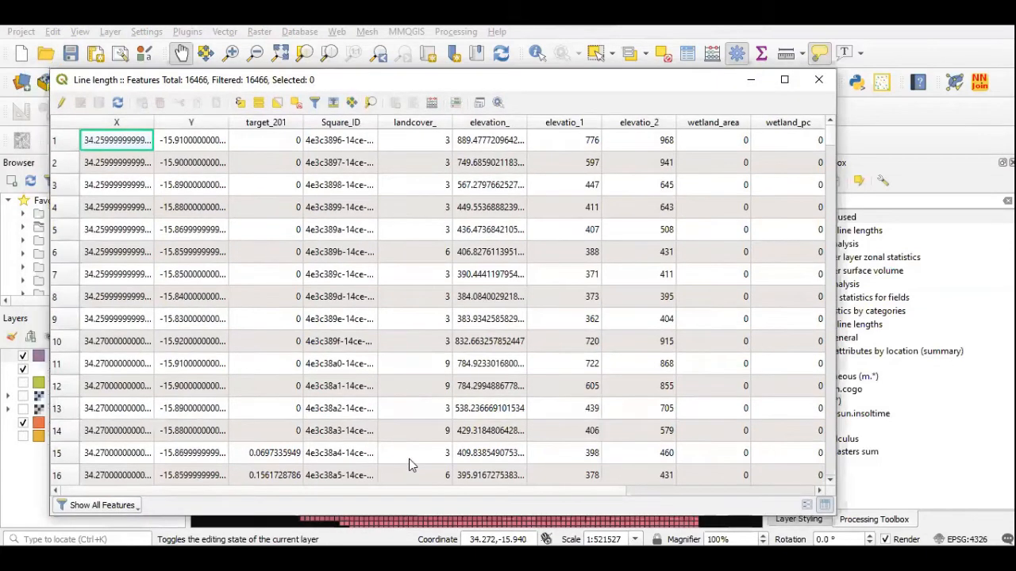
{"action": "left_click", "coordinate": [768, 489]}
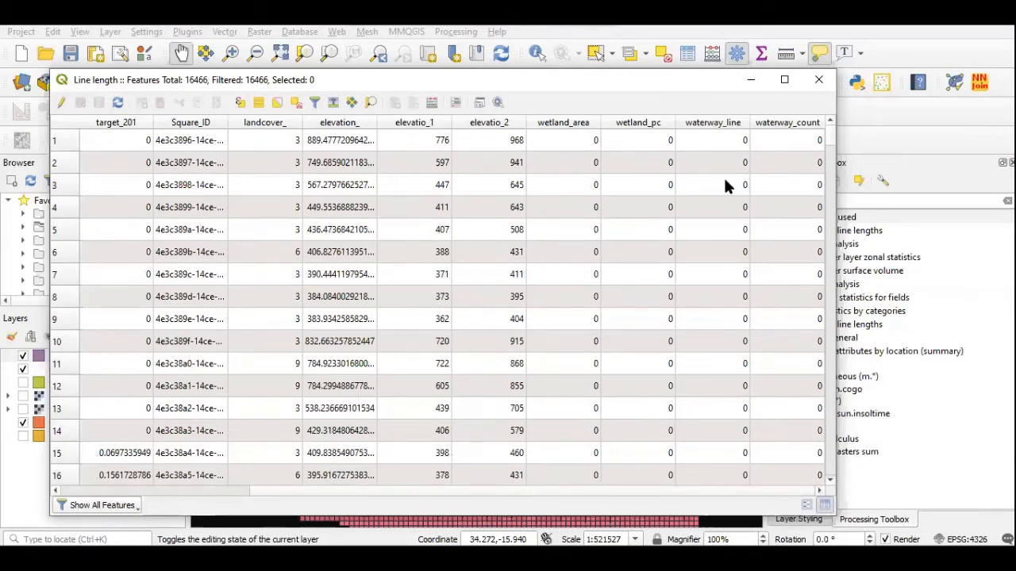
{"action": "scroll", "coordinate": [723, 175], "scroll_direction": "down", "scroll_amount": 5}
{"action": "scroll", "coordinate": [723, 173], "scroll_direction": "down", "scroll_amount": 20}
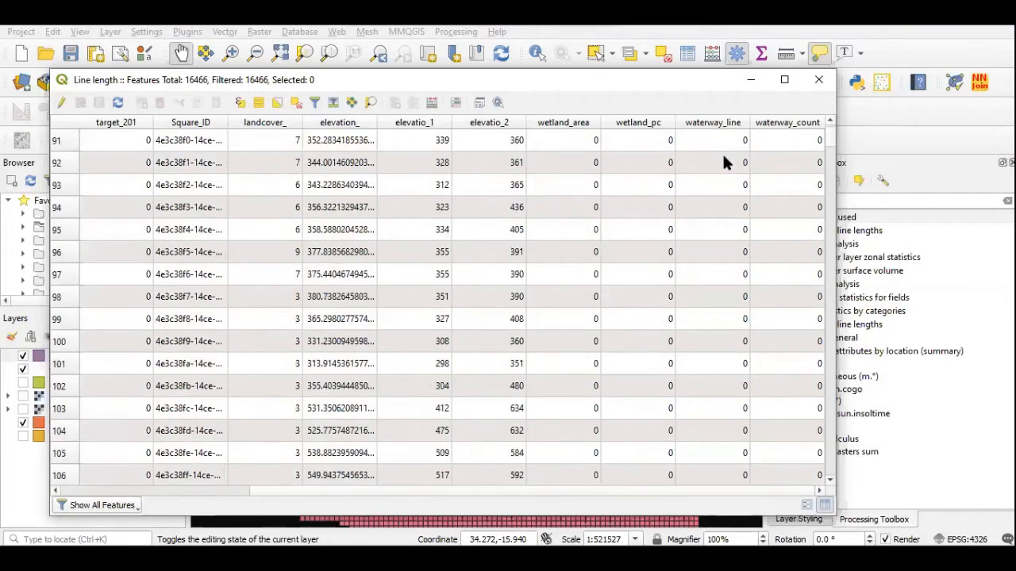
{"action": "scroll", "coordinate": [722, 159], "scroll_direction": "down", "scroll_amount": 20}
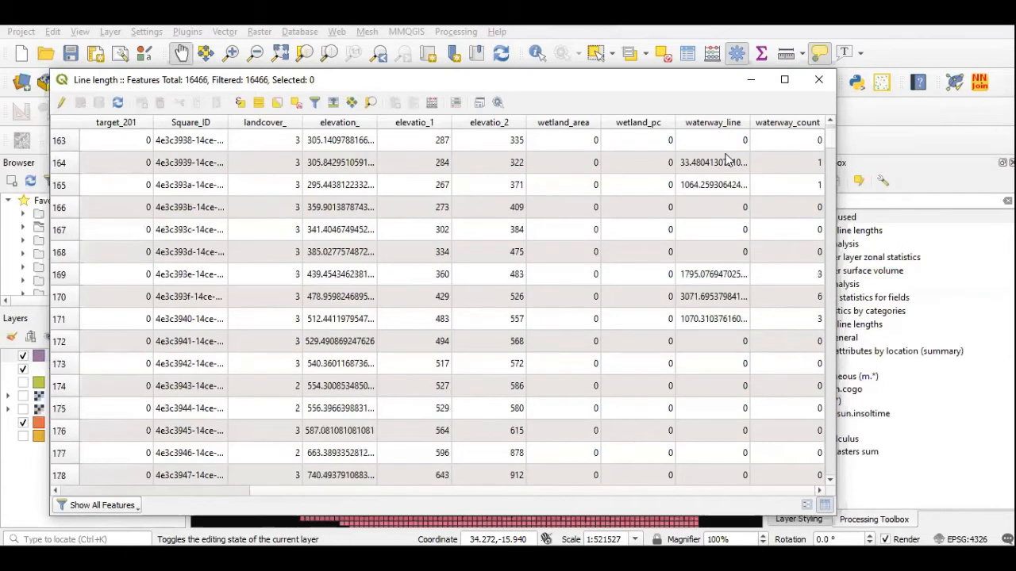
{"action": "scroll", "coordinate": [726, 160], "scroll_direction": "up", "scroll_amount": 2}
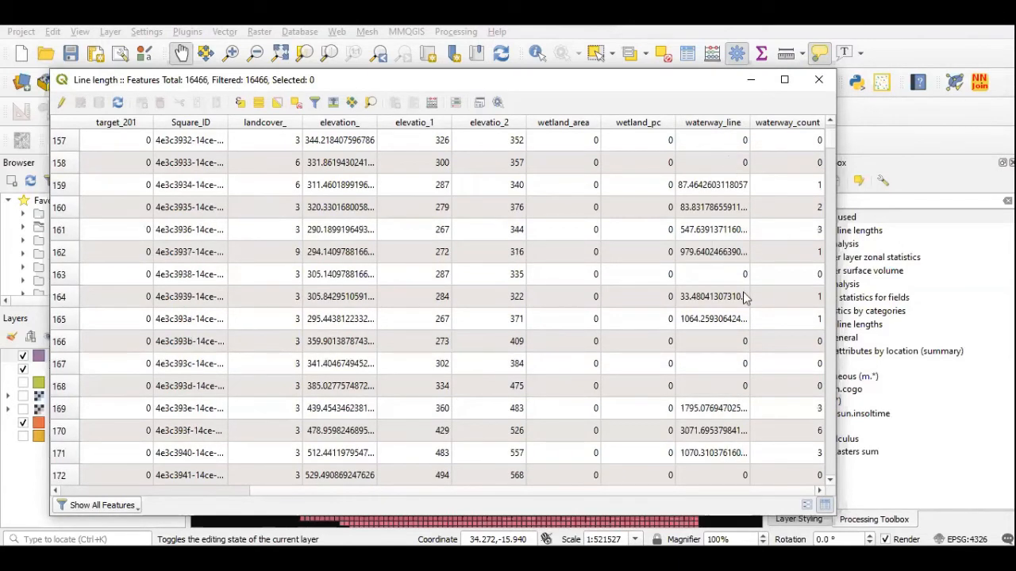
{"action": "scroll", "coordinate": [746, 296], "scroll_direction": "down", "scroll_amount": 3}
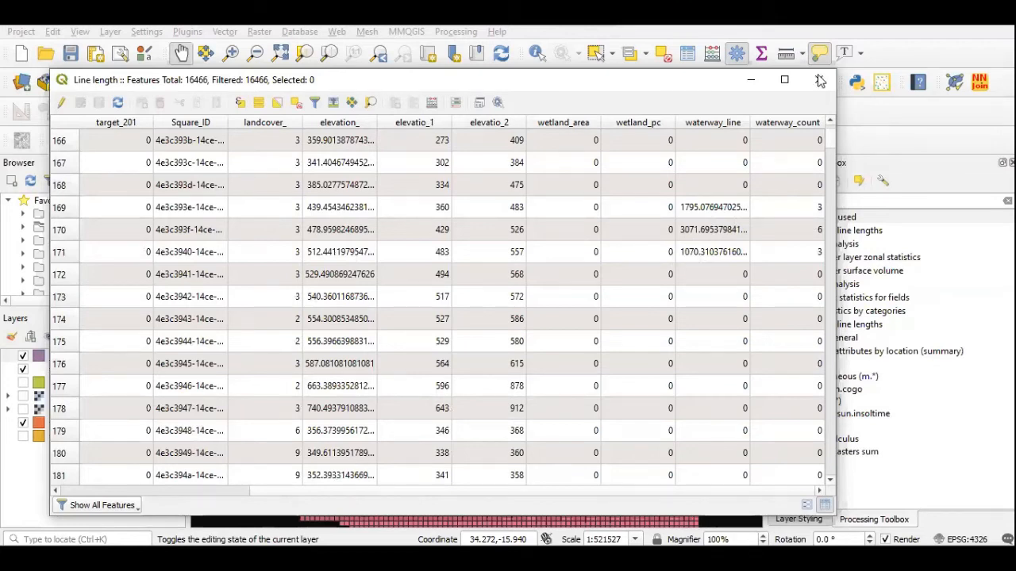
{"action": "scroll", "coordinate": [639, 168], "scroll_direction": "down", "scroll_amount": 1}
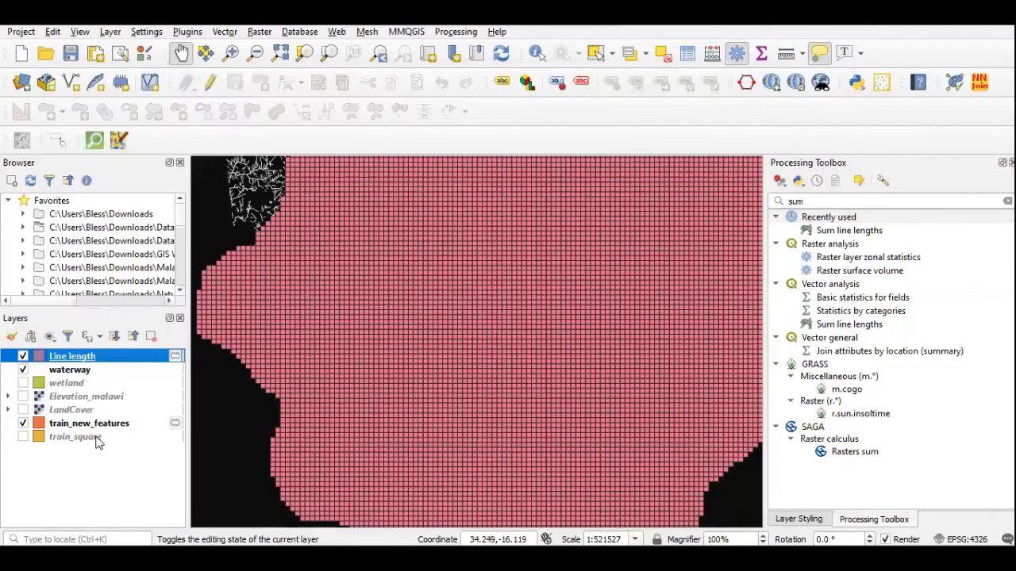
Rename the Line length layer as train_new_feature_2, check it against the waterway lines, and select the waterway layer
{"action": "right_click", "coordinate": [72, 357]}
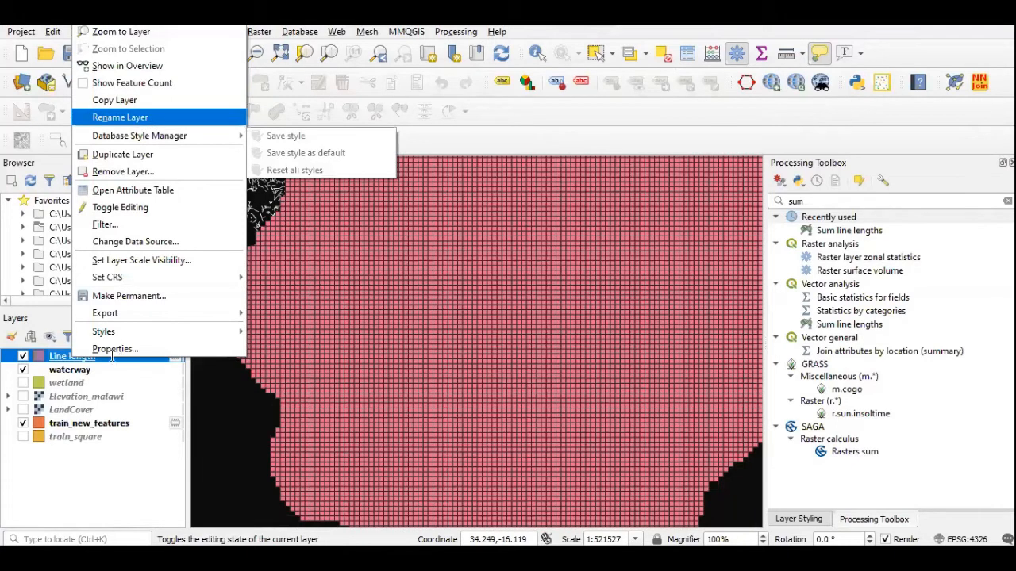
{"action": "key", "text": "Return"}
{"action": "type", "text": "t"}
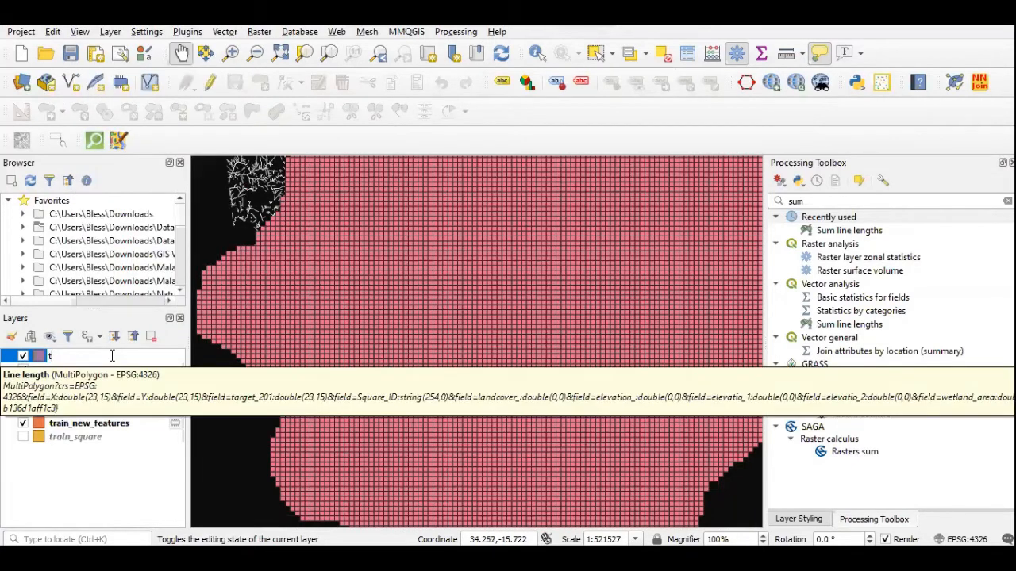
{"action": "type", "text": "rain_new_feature_2"}
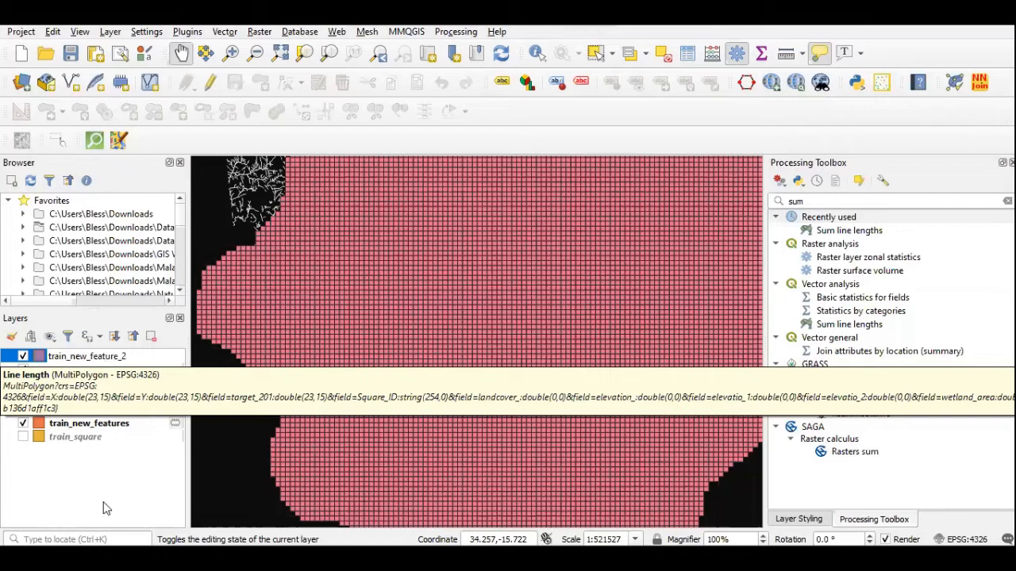
{"action": "key", "text": "Return"}
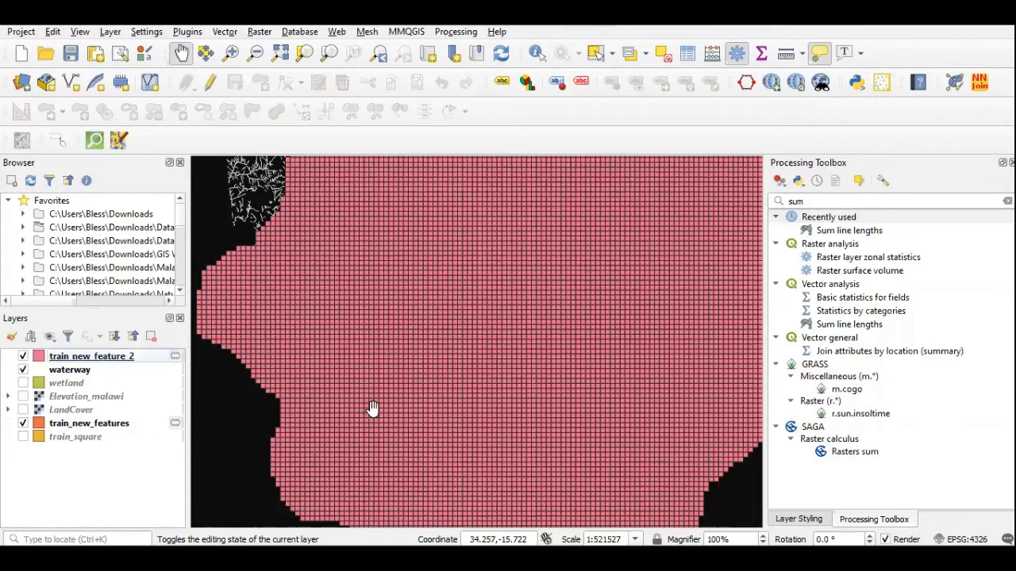
{"action": "scroll", "coordinate": [379, 396], "scroll_direction": "down", "scroll_amount": 1}
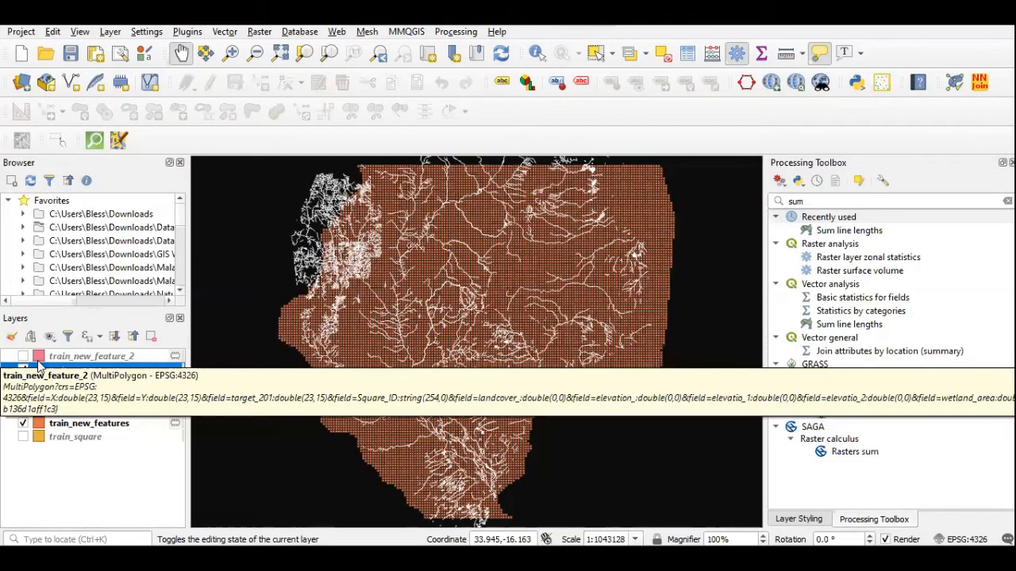
{"action": "left_click", "coordinate": [45, 371]}
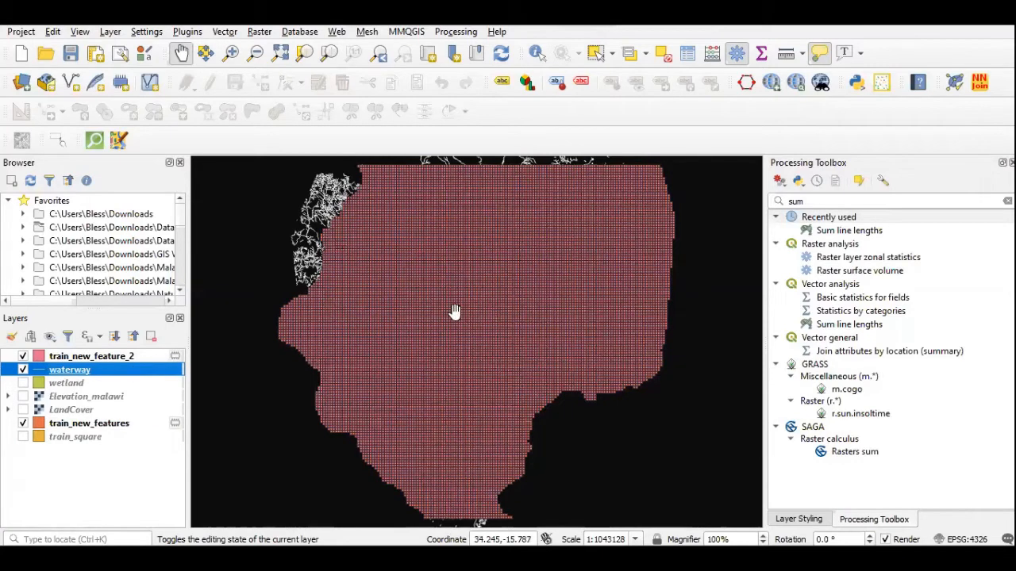
Search the processing tools for "dista" and open Distance to nearest hub (points)
{"action": "double_click", "coordinate": [813, 201]}
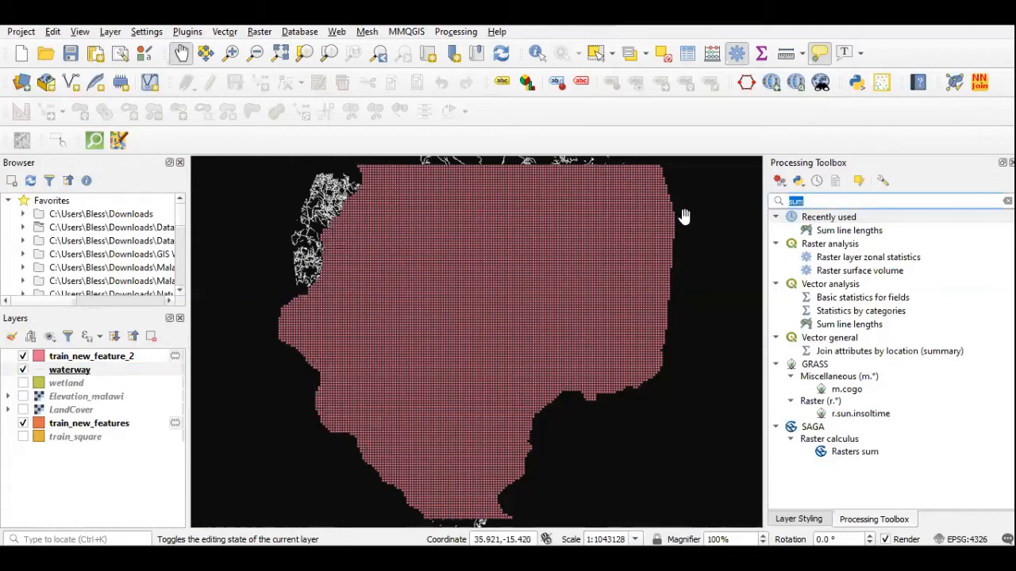
{"action": "key", "text": "BackSpace"}
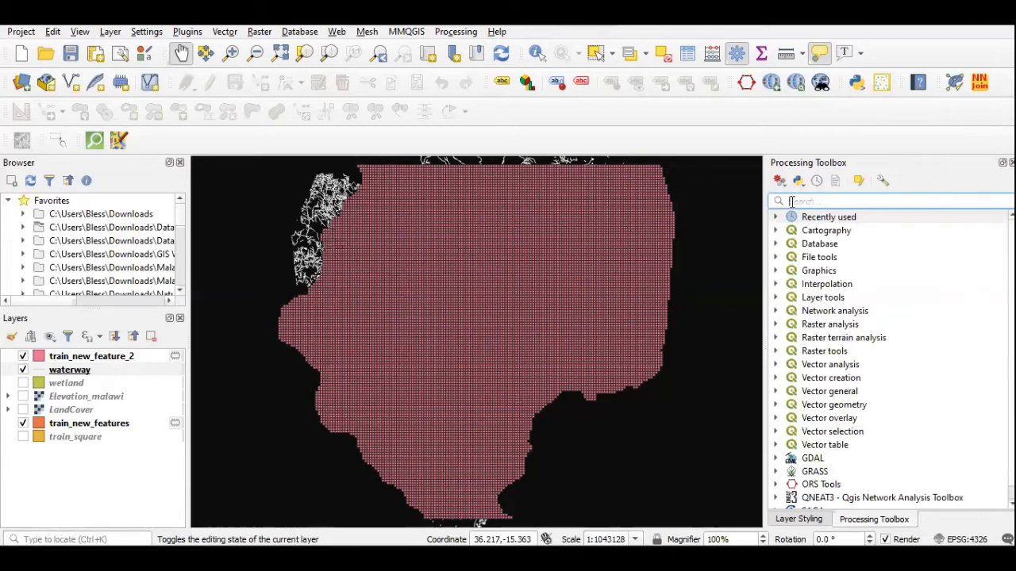
{"action": "type", "text": "la"}
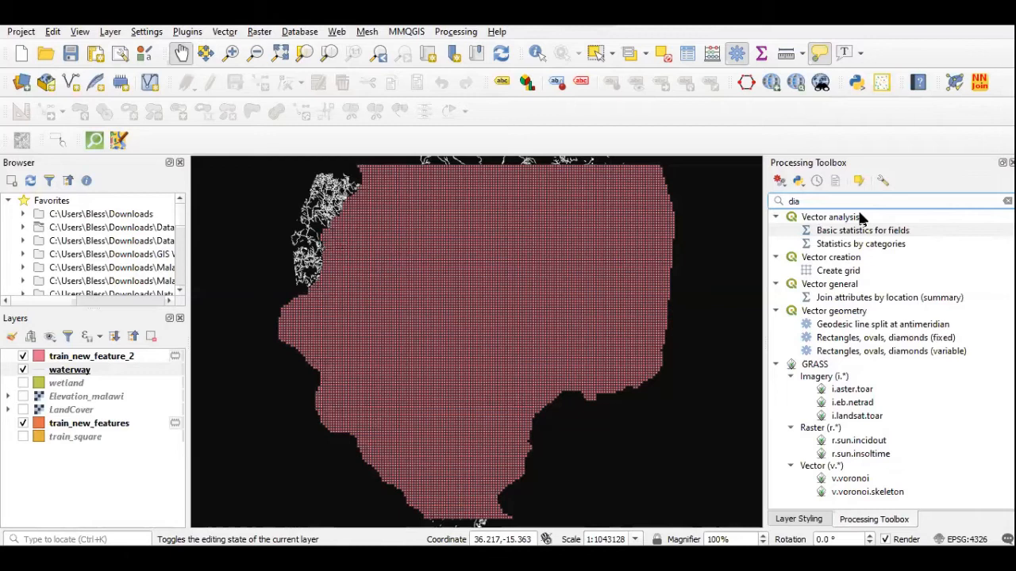
{"action": "key", "text": "BackSpace"}
{"action": "type", "text": "sta"}
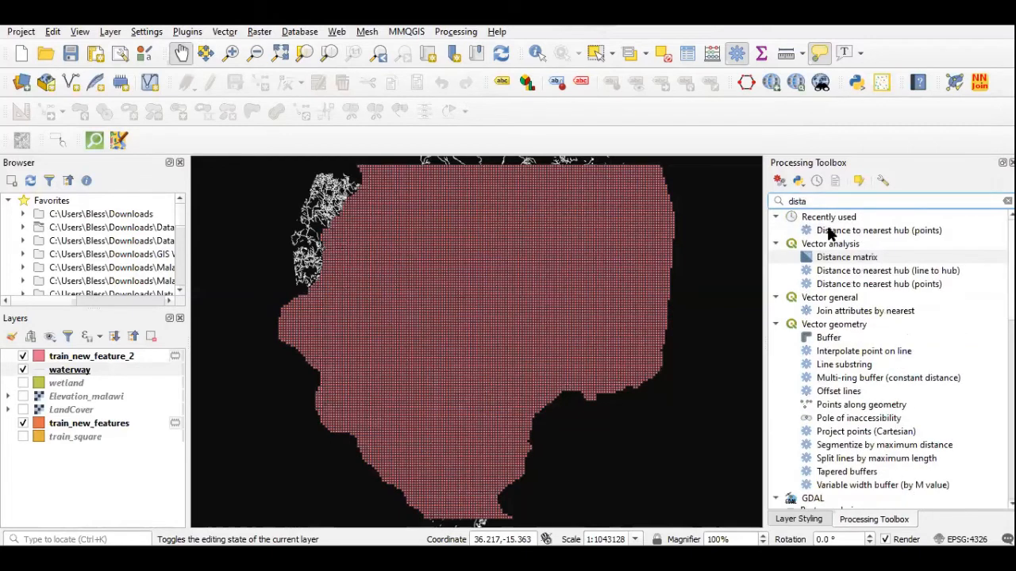
{"action": "double_click", "coordinate": [827, 231]}
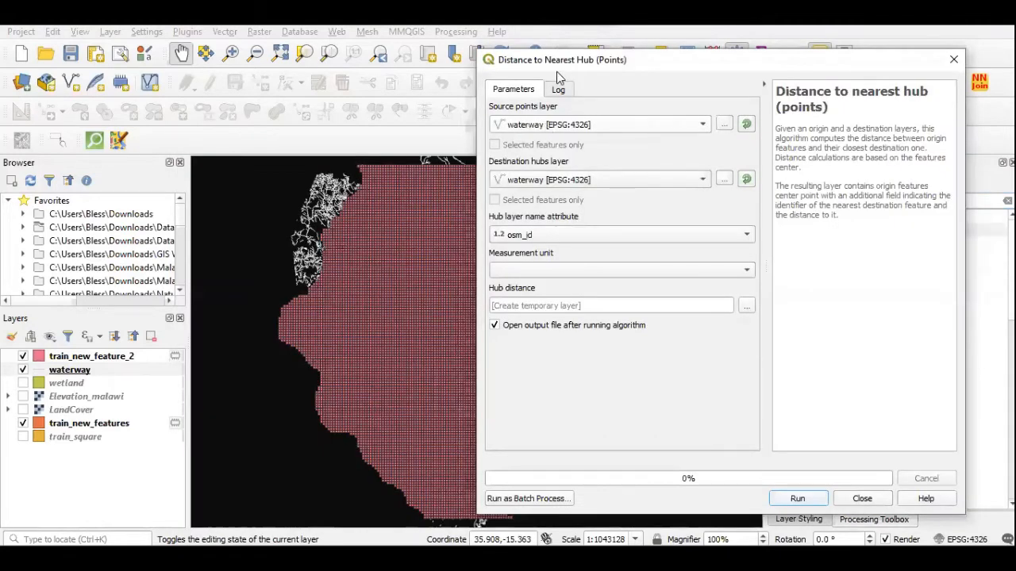
Set the source points layer to train_new_feature_2 and check the hub layer name attribute
{"action": "left_click", "coordinate": [547, 124]}
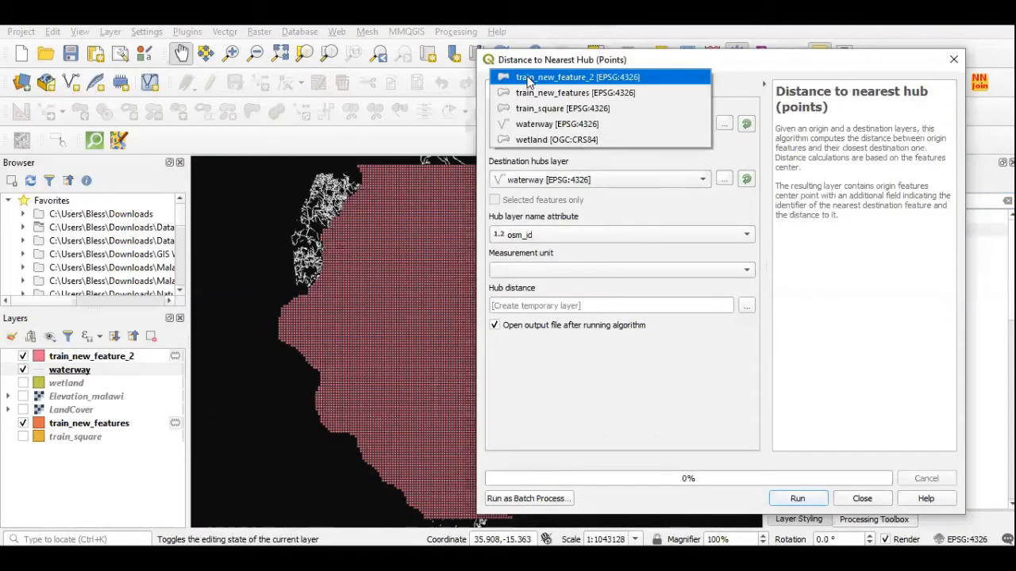
{"action": "left_click", "coordinate": [530, 79]}
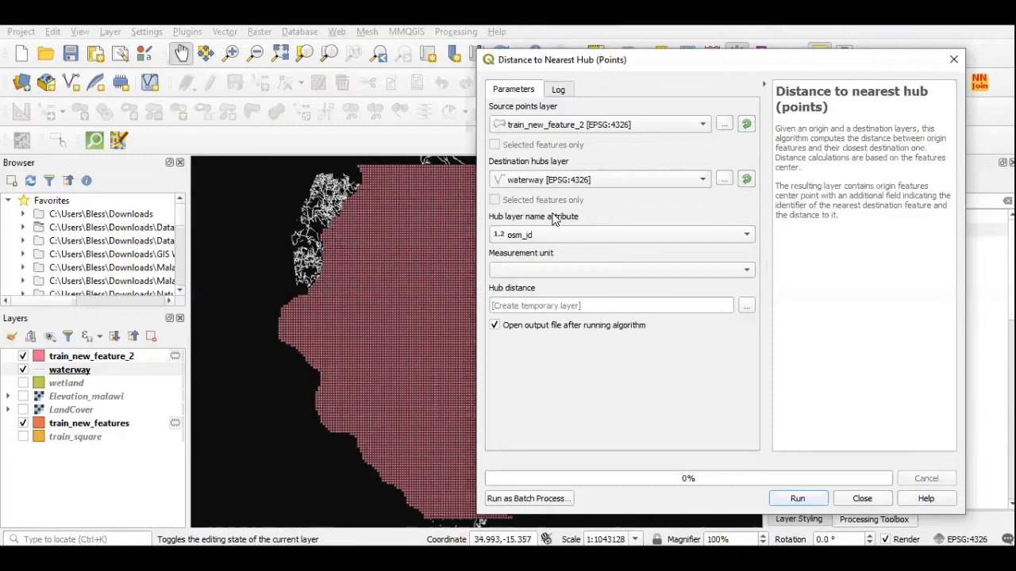
{"action": "mouse_move", "coordinate": [584, 61]}
{"action": "left_mouse_down"}
{"action": "mouse_move", "coordinate": [620, 54]}
{"action": "mouse_move", "coordinate": [590, 46]}
{"action": "left_mouse_up"}
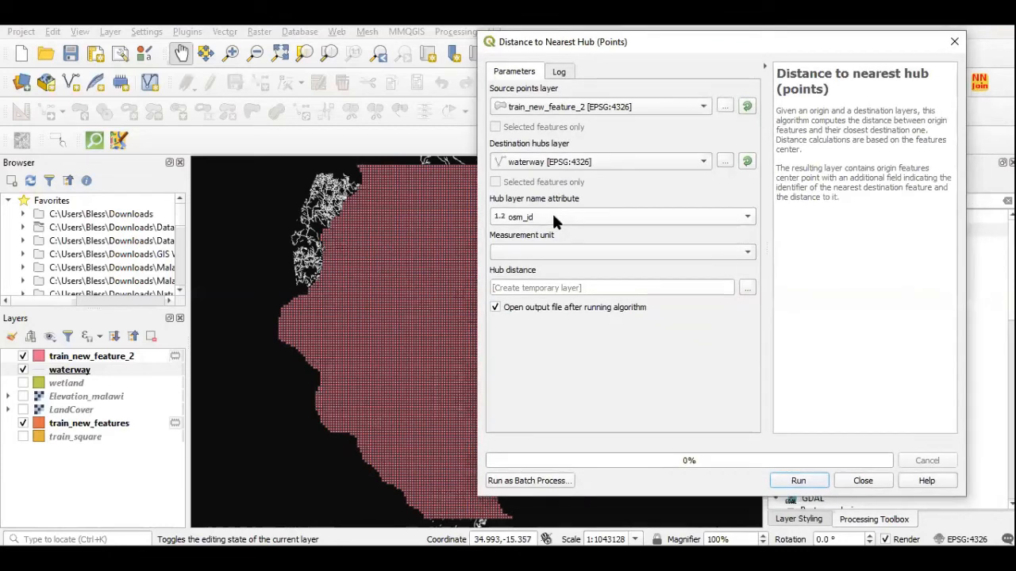
{"action": "left_click", "coordinate": [513, 214]}
Open the waterway layer's attribute table, inspect the osm_id field, and close the table
{"action": "left_click", "coordinate": [68, 425]}
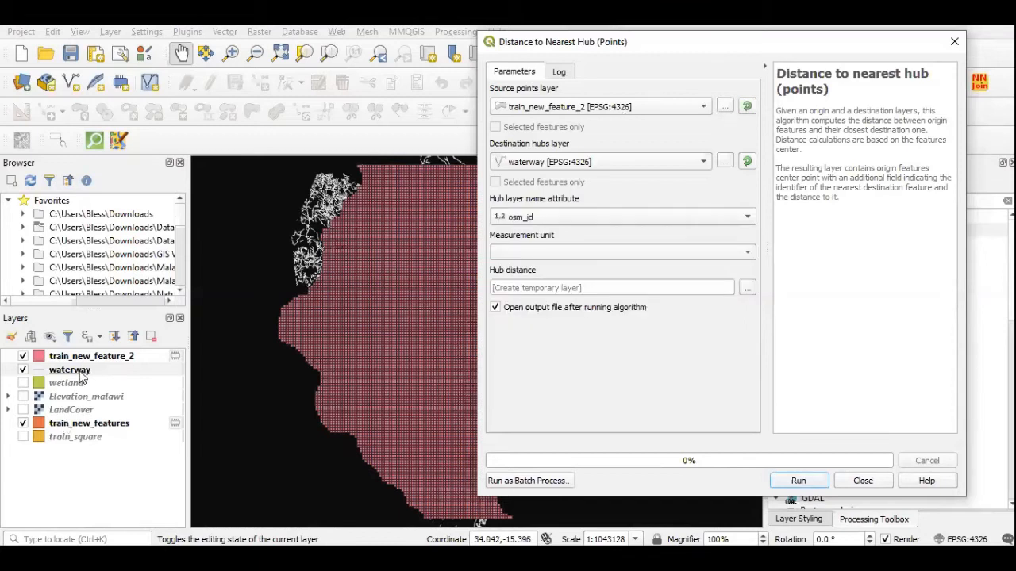
{"action": "left_click", "coordinate": [79, 370]}
{"action": "right_click", "coordinate": [79, 370]}
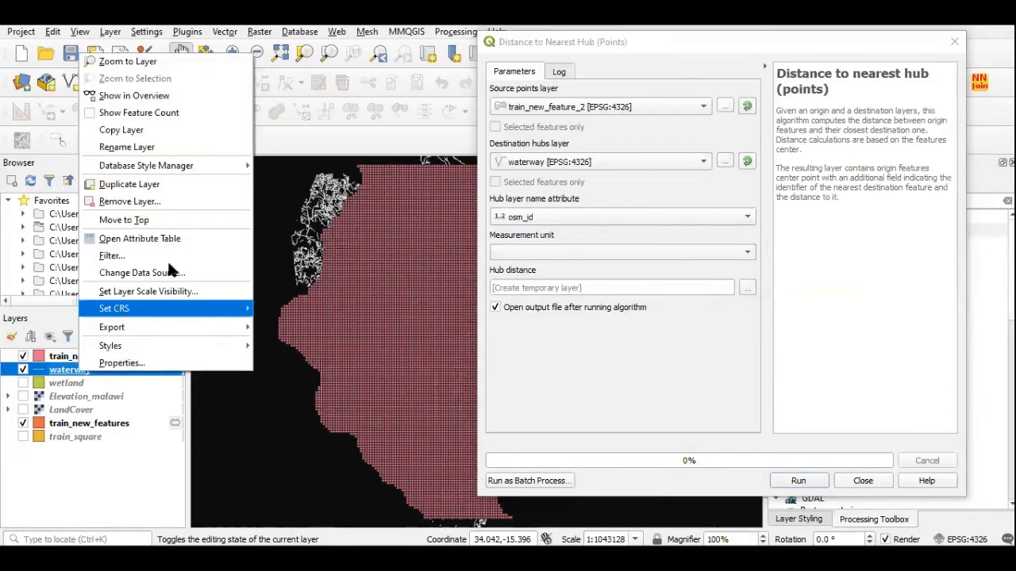
{"action": "left_click", "coordinate": [327, 53]}
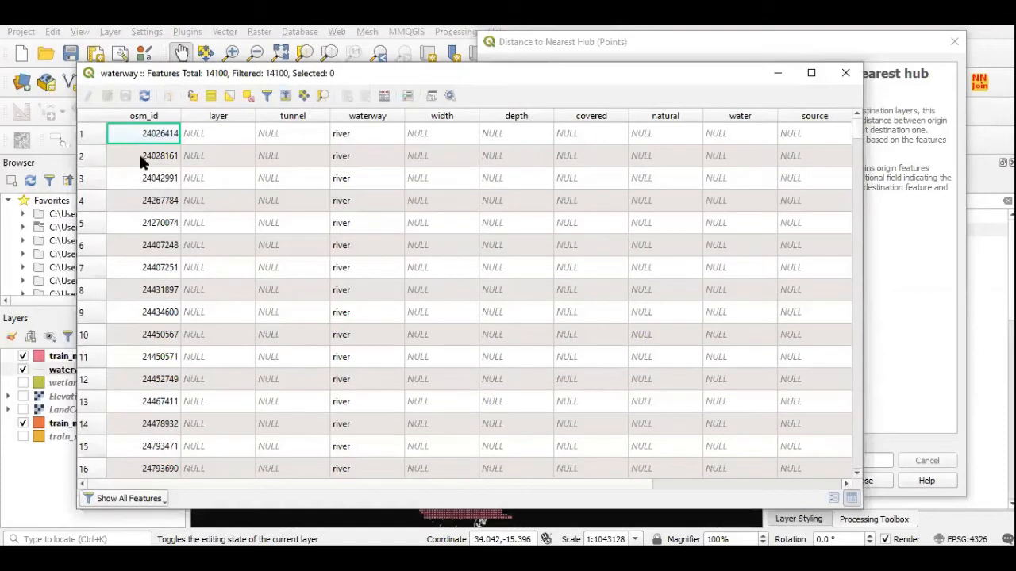
{"action": "scroll", "coordinate": [139, 152], "scroll_direction": "down", "scroll_amount": 1}
{"action": "left_click", "coordinate": [845, 73]}
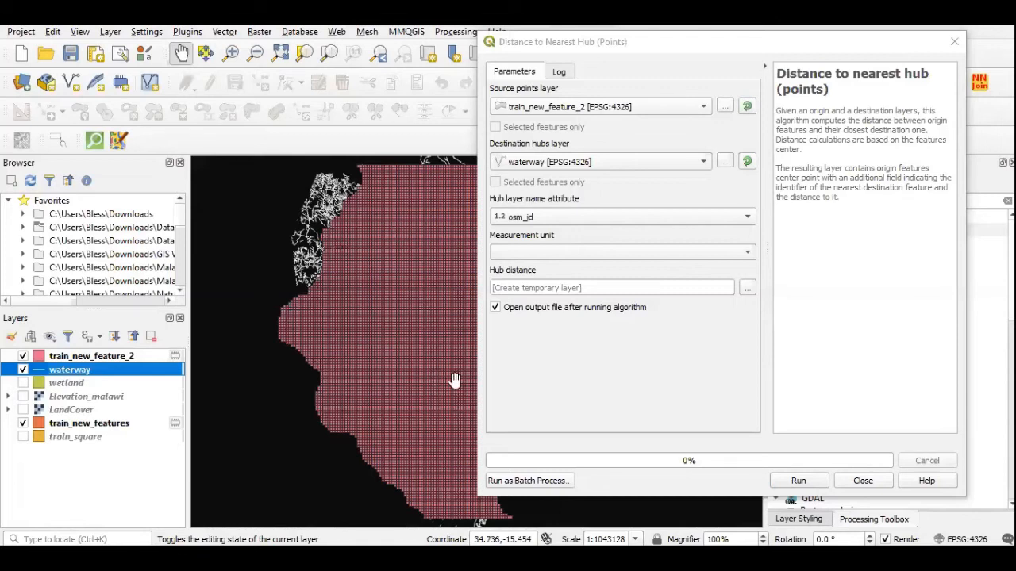
Set the measurement unit to Kilometers, run the hub distance calculation to a temporary layer, and close the dialog
{"action": "left_click", "coordinate": [530, 249]}
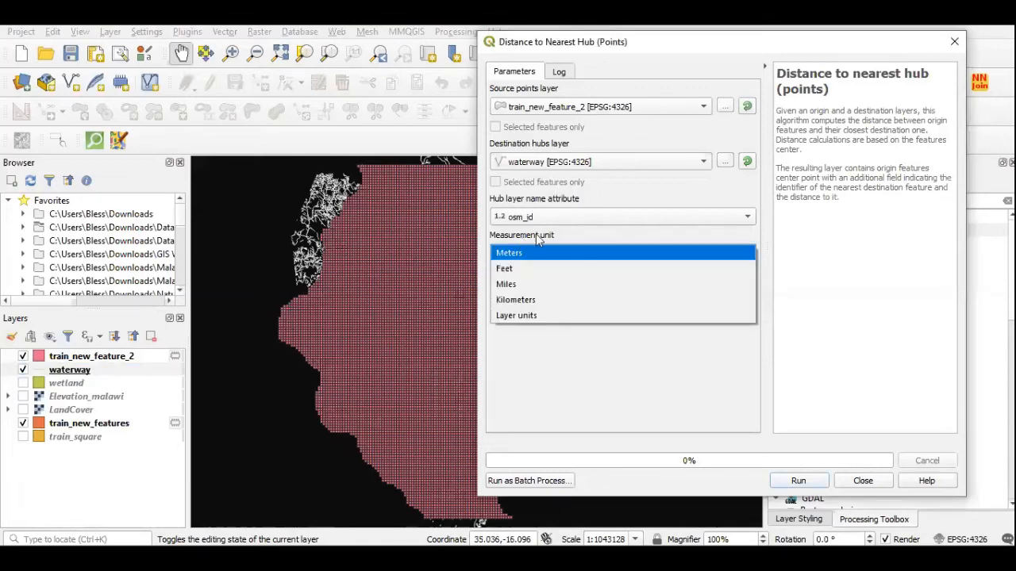
{"action": "left_click", "coordinate": [517, 300]}
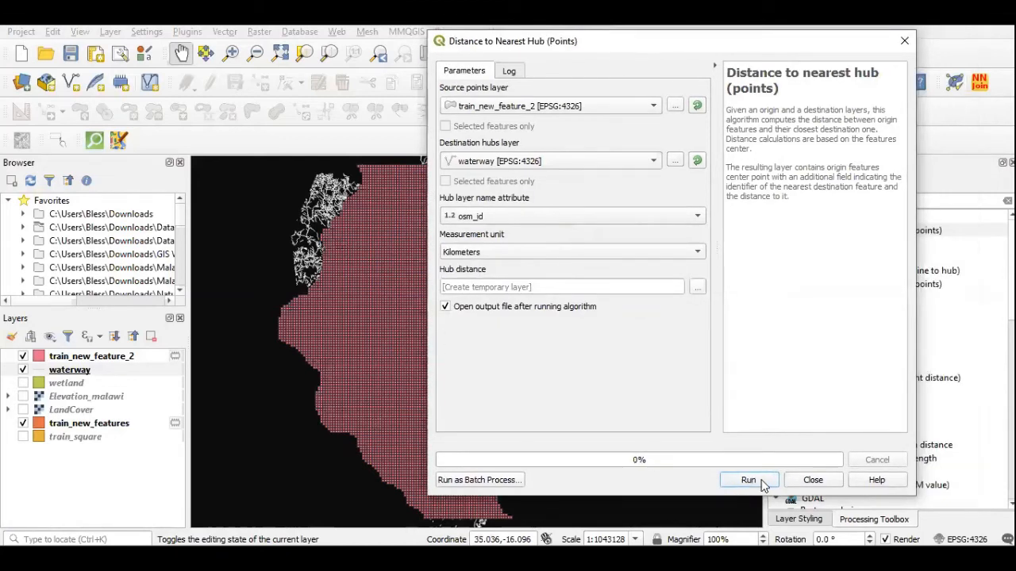
{"action": "left_click", "coordinate": [749, 480]}
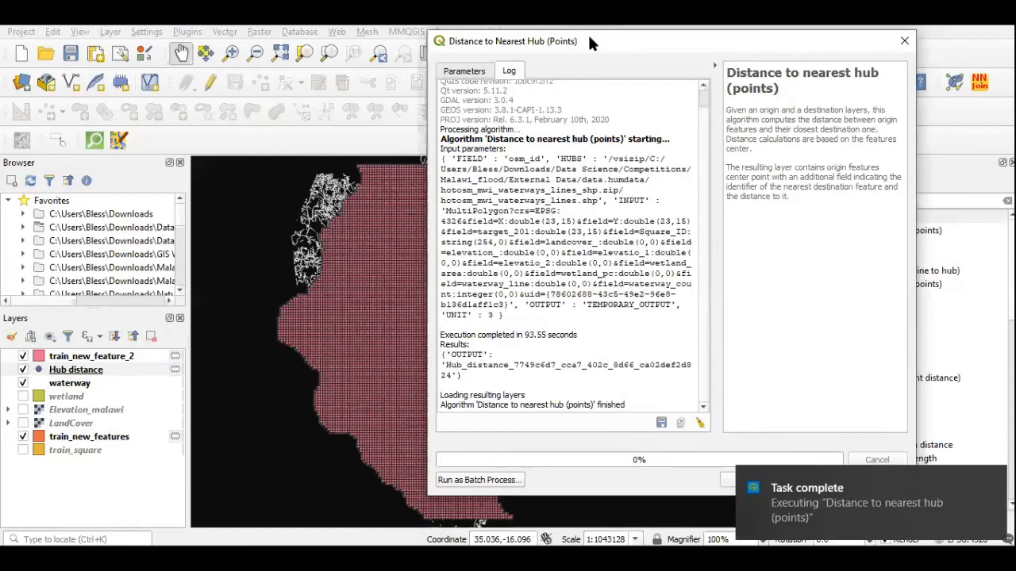
{"action": "left_click_drag", "start_coordinate": [589, 37], "coordinate": [547, 44]}
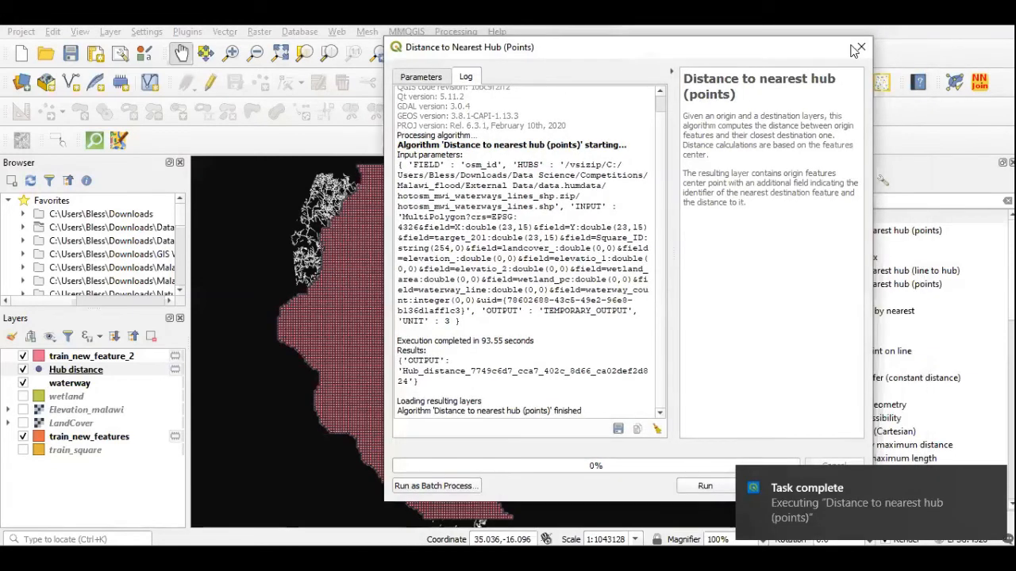
Open the Hub distance layer's attribute table, examine the HubName and HubDist fields across its records, and close it
{"action": "left_click", "coordinate": [36, 369]}
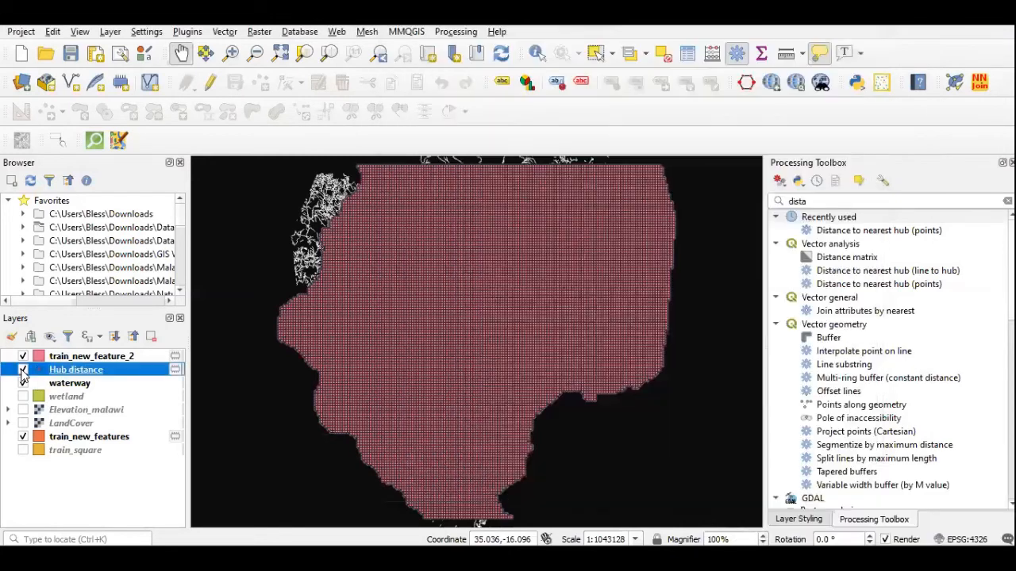
{"action": "right_click", "coordinate": [74, 370]}
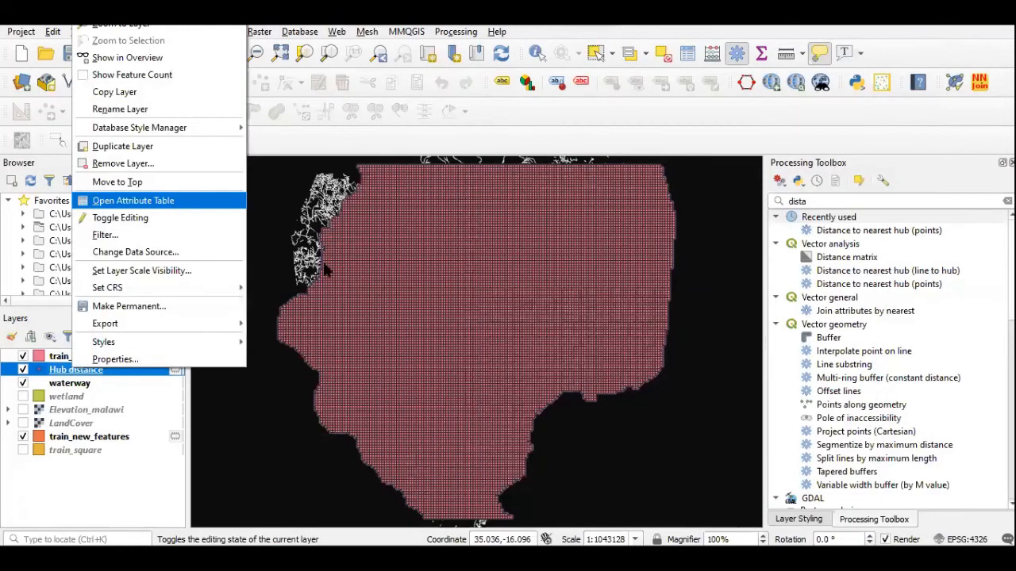
{"action": "left_click", "coordinate": [357, 415]}
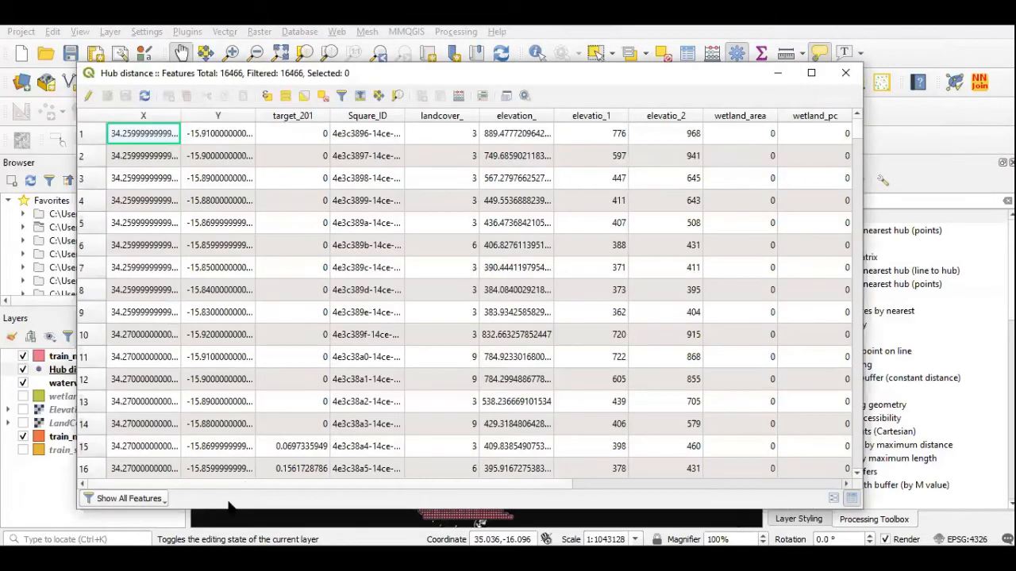
{"action": "left_click_drag", "start_coordinate": [306, 486], "coordinate": [532, 490]}
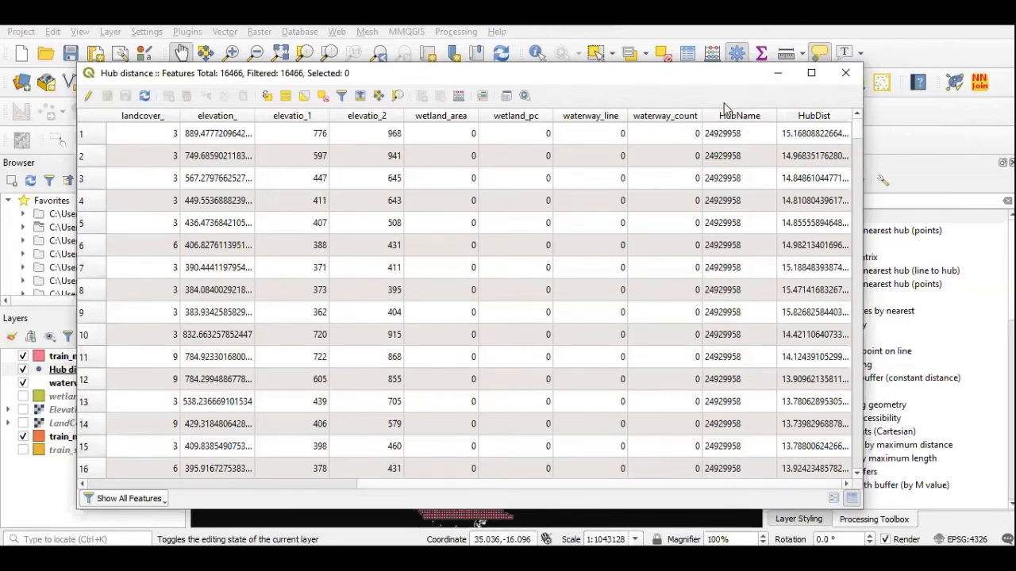
{"action": "scroll", "coordinate": [721, 237], "scroll_direction": "down", "scroll_amount": 5}
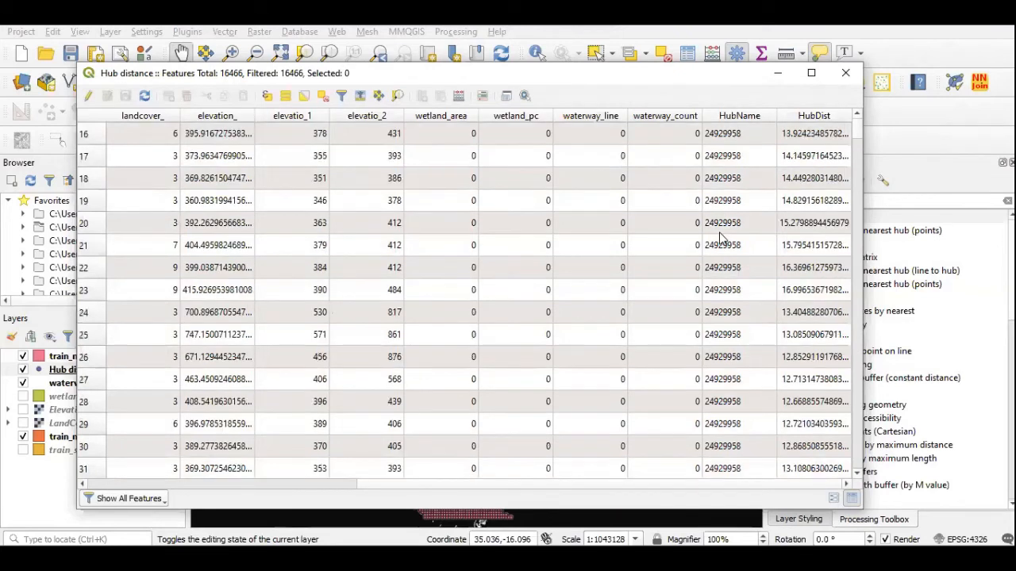
{"action": "scroll", "coordinate": [711, 452], "scroll_direction": "up", "scroll_amount": 5}
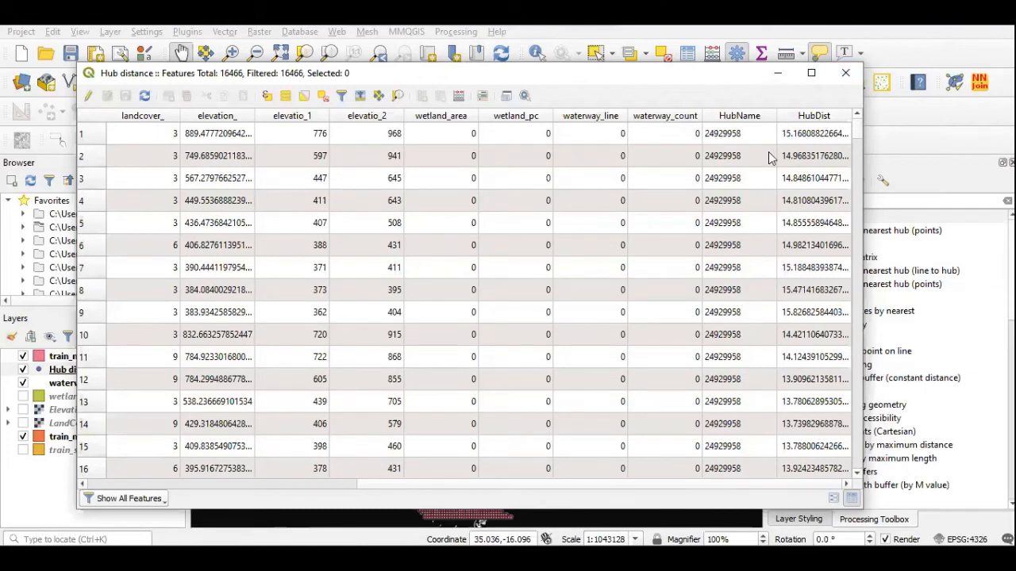
{"action": "scroll", "coordinate": [778, 157], "scroll_direction": "down", "scroll_amount": 8}
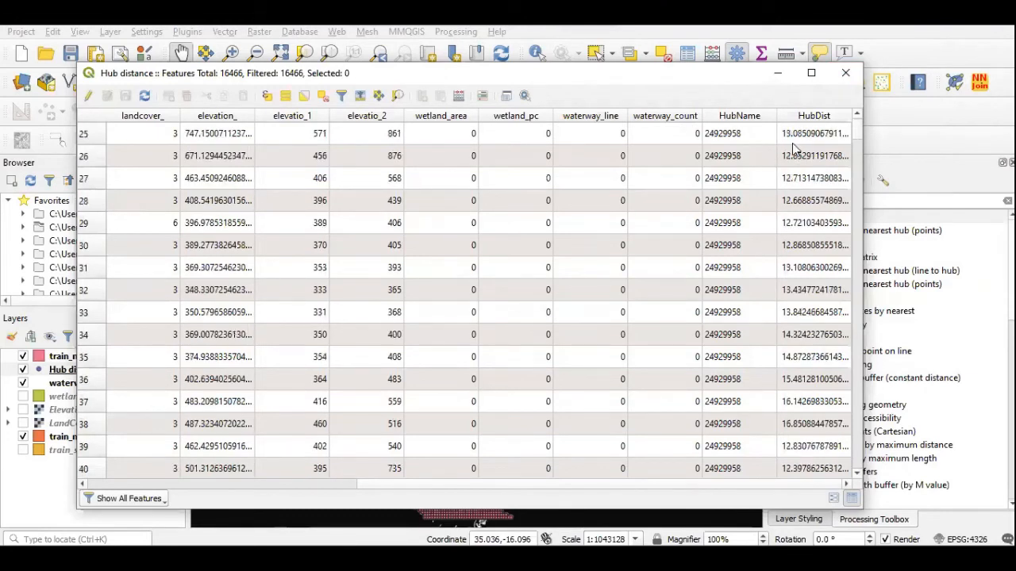
{"action": "scroll", "coordinate": [793, 149], "scroll_direction": "up", "scroll_amount": 8}
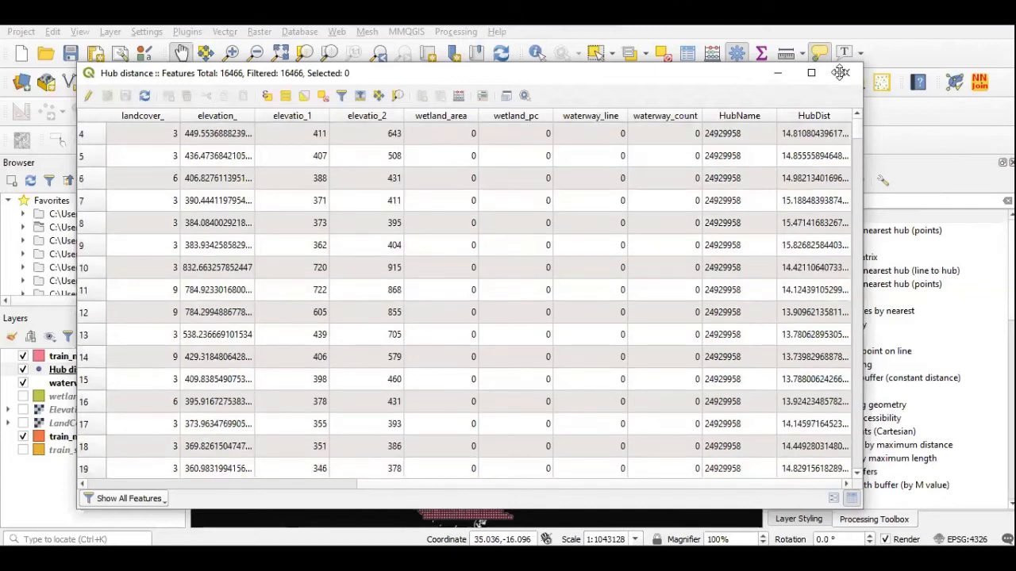
{"action": "left_click", "coordinate": [845, 72]}
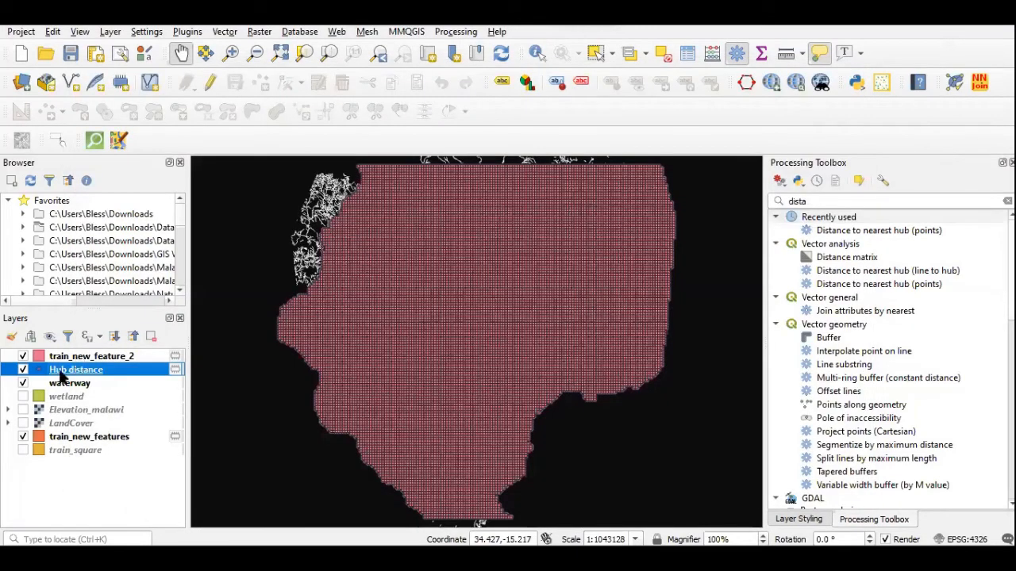
Rename the Hub distance layer as final_feature
{"action": "right_click", "coordinate": [62, 373]}
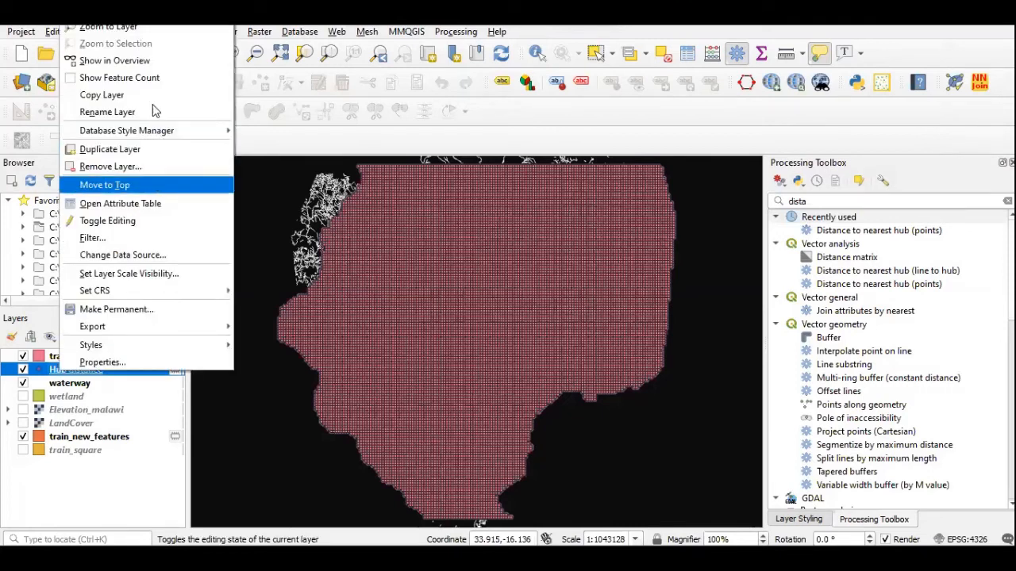
{"action": "left_click", "coordinate": [211, 273]}
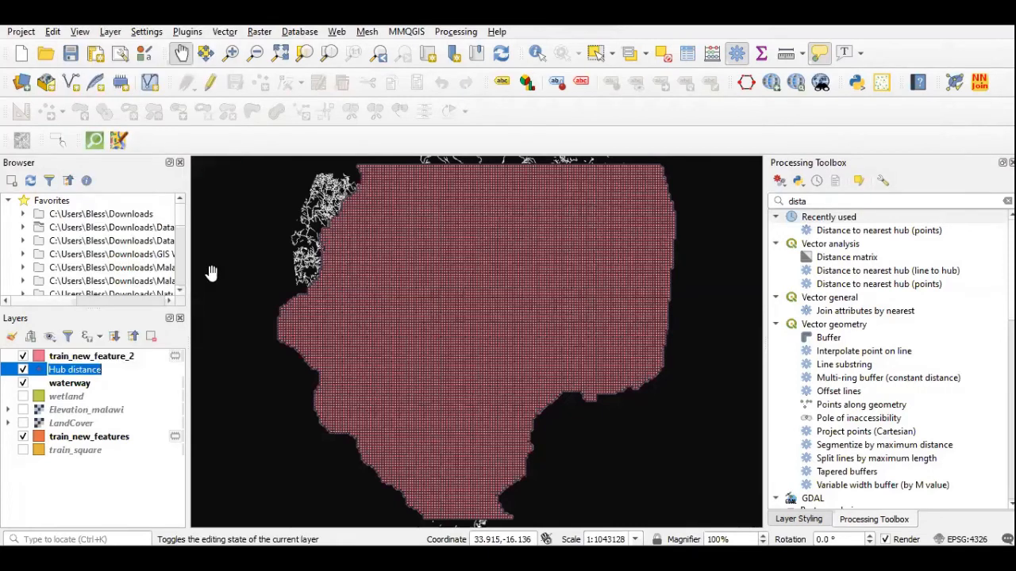
{"action": "type", "text": "final"}
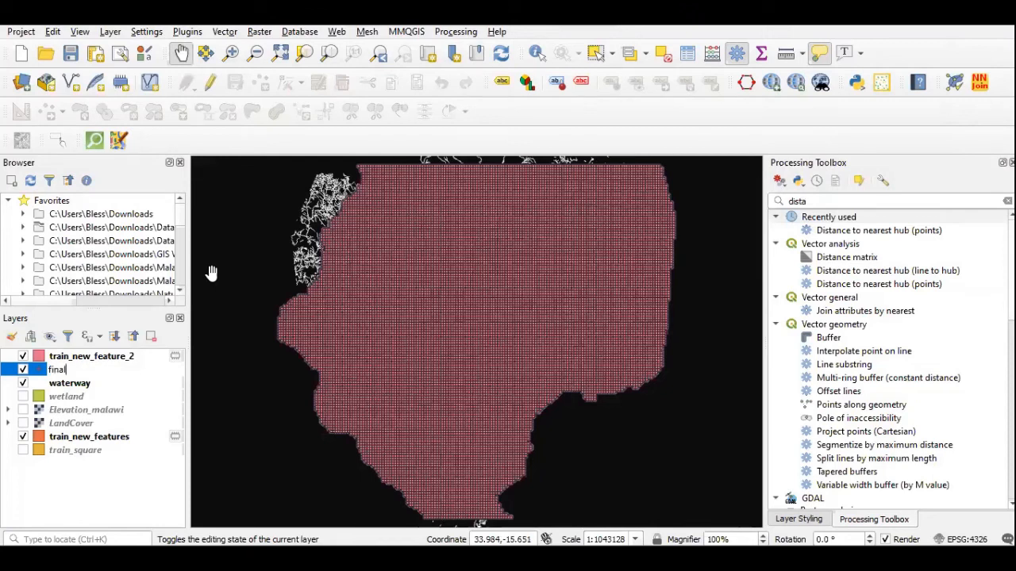
{"action": "type", "text": "_feature"}
{"action": "key", "text": "Return"}
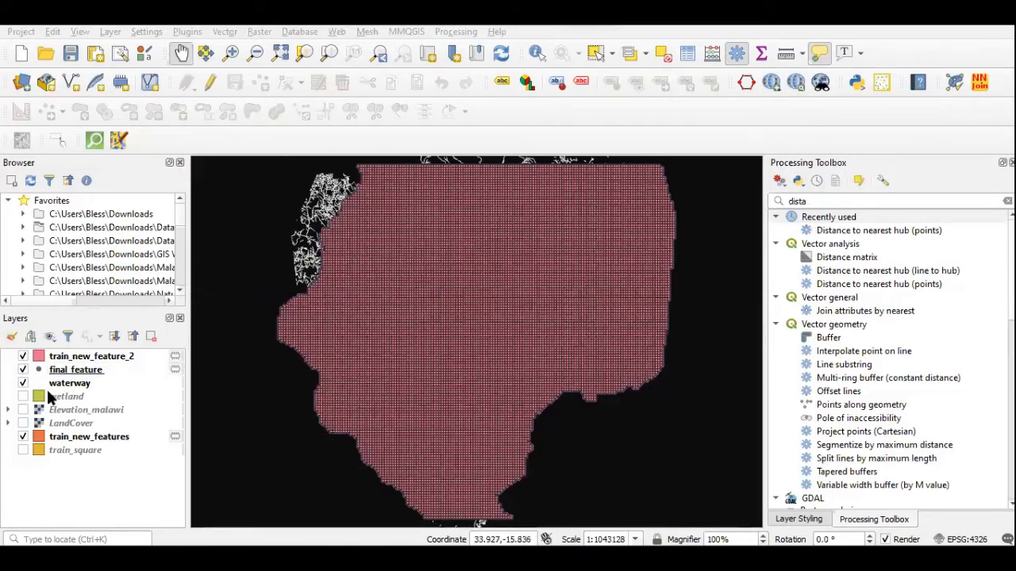
Open the attribute table of final_feature and review all extracted feature fields through to HubDist
{"action": "left_click", "coordinate": [73, 373]}
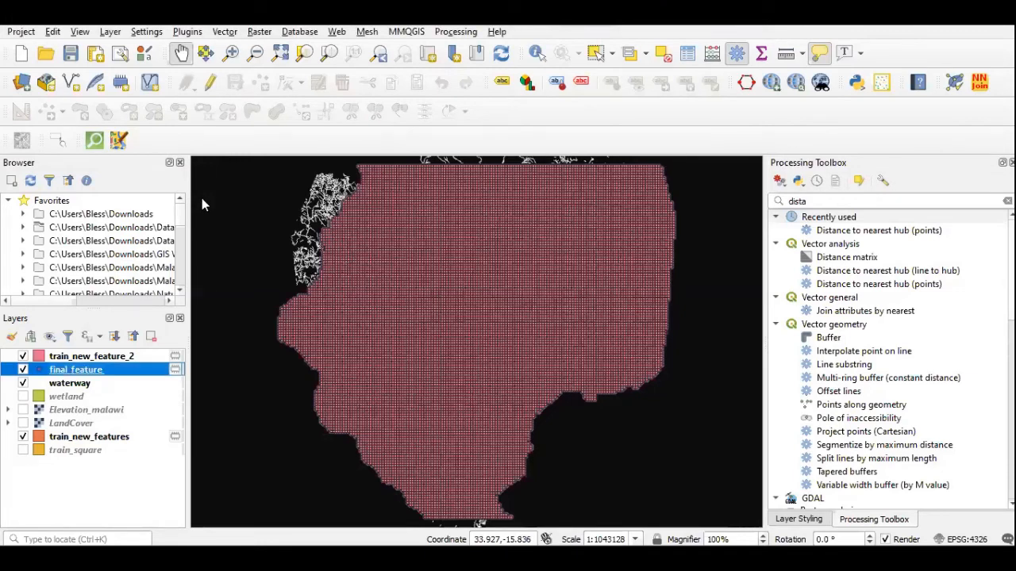
{"action": "right_click", "coordinate": [71, 373]}
{"action": "left_click", "coordinate": [201, 201]}
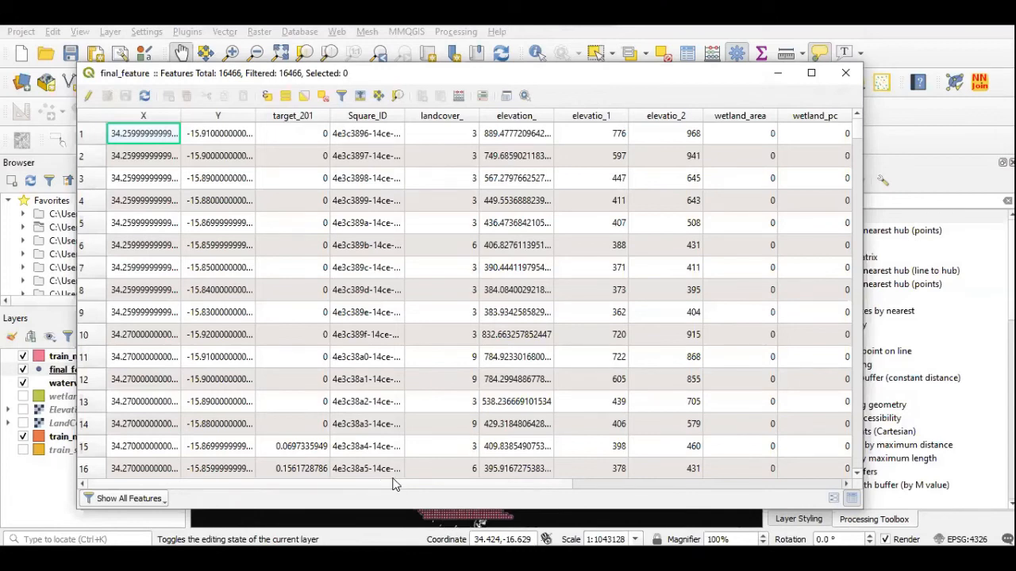
{"action": "left_click", "coordinate": [755, 484]}
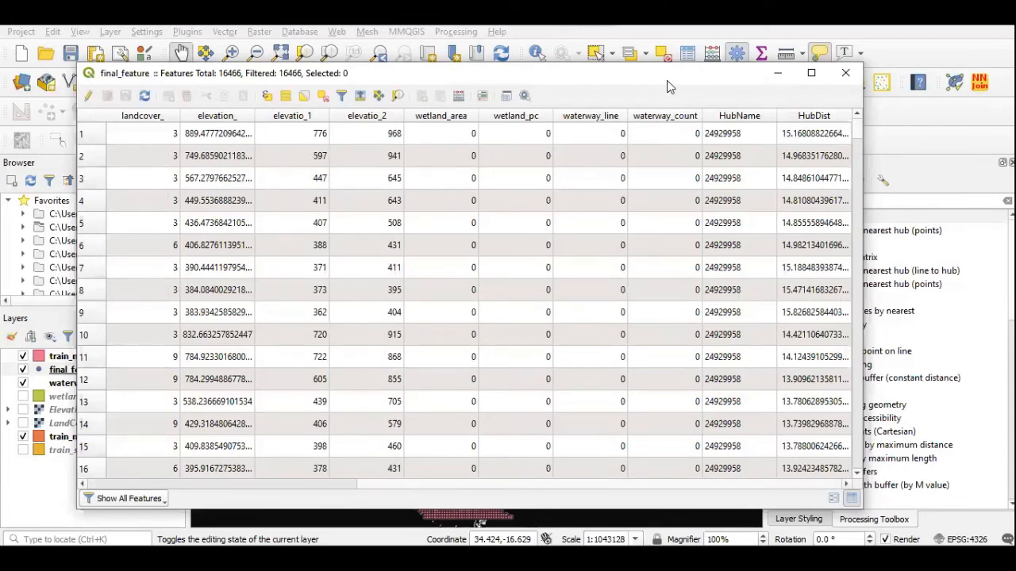
Start saving the features of the final_feature layer to a new file in Comma Separated Value [CSV] format
{"action": "left_click", "coordinate": [66, 371]}
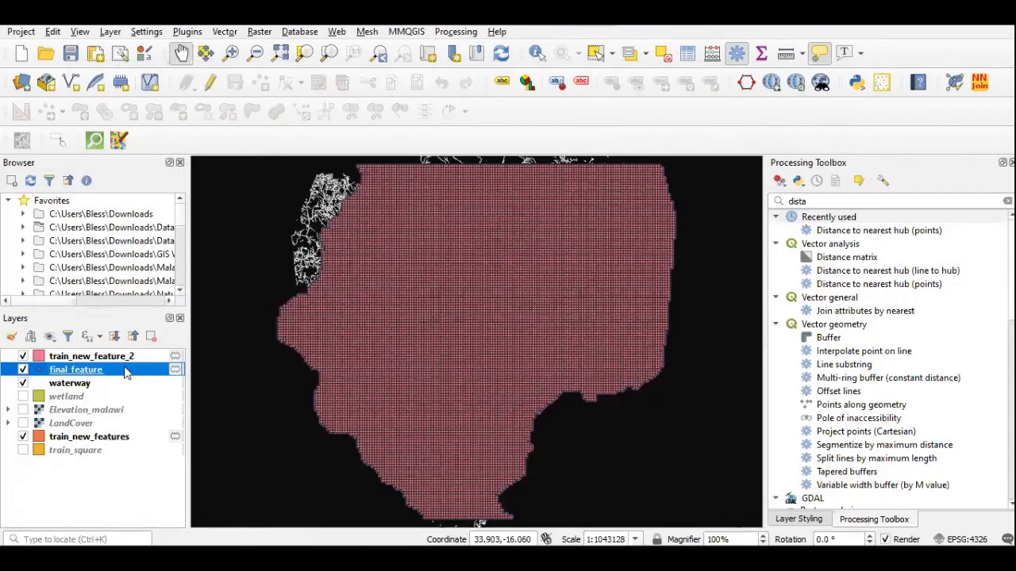
{"action": "right_click", "coordinate": [58, 371]}
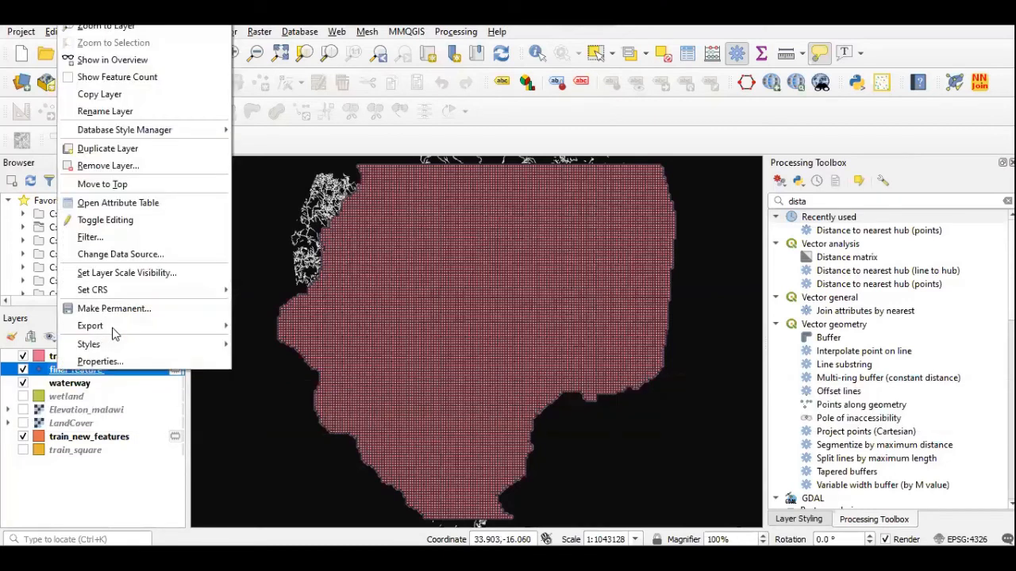
{"action": "mouse_move", "coordinate": [230, 326]}
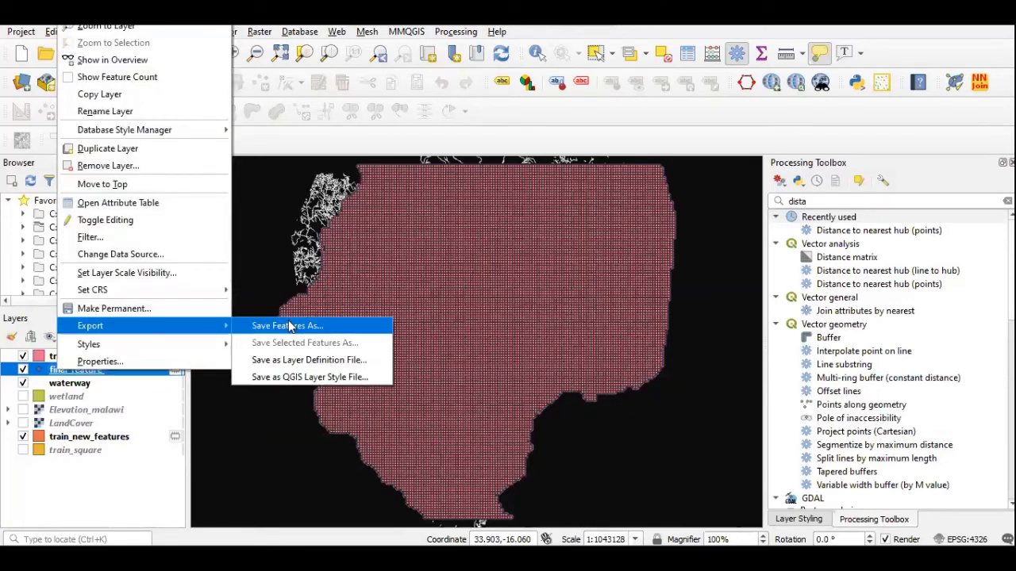
{"action": "left_click", "coordinate": [291, 326]}
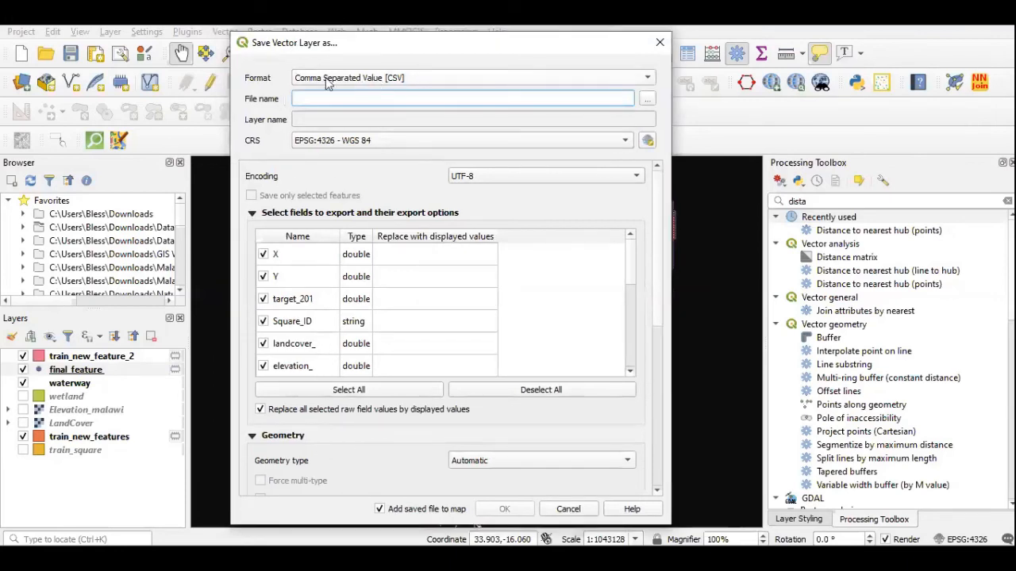
{"action": "left_click", "coordinate": [314, 83]}
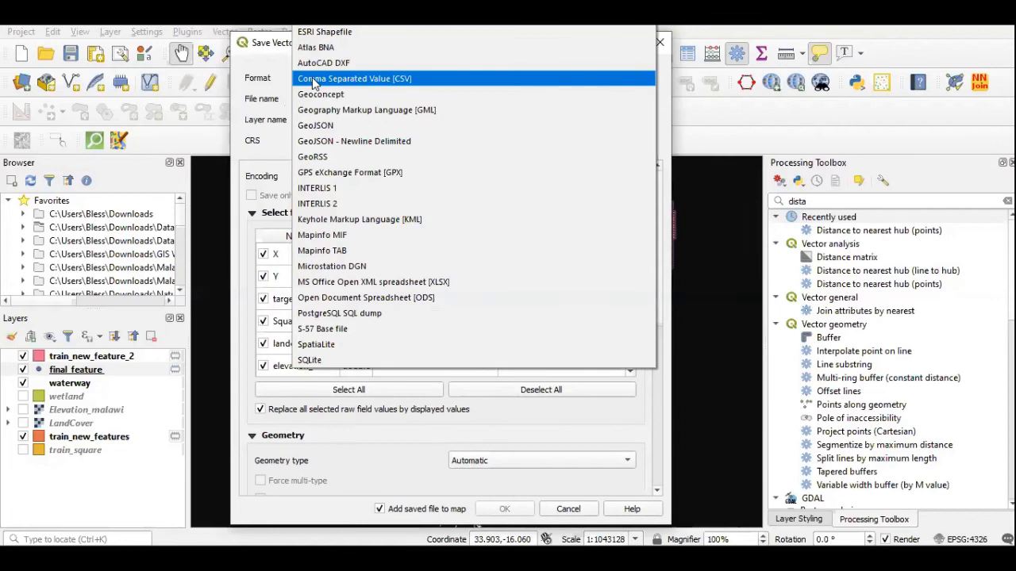
{"action": "left_click", "coordinate": [314, 82]}
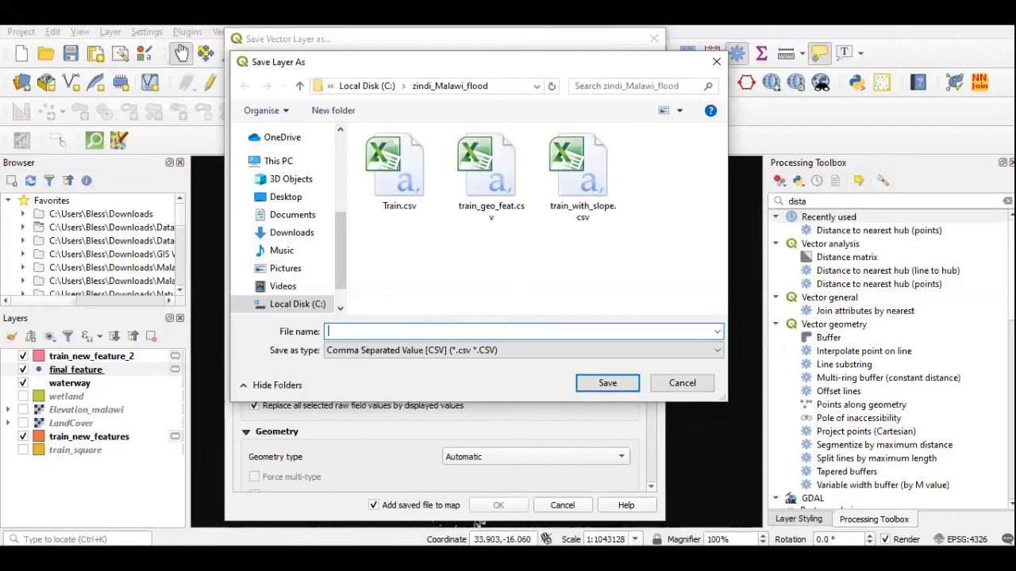
Name the output file malawi_geo_features in the zindi_Malawi_flood folder and save that file choice
{"action": "type", "text": "malawi_"}
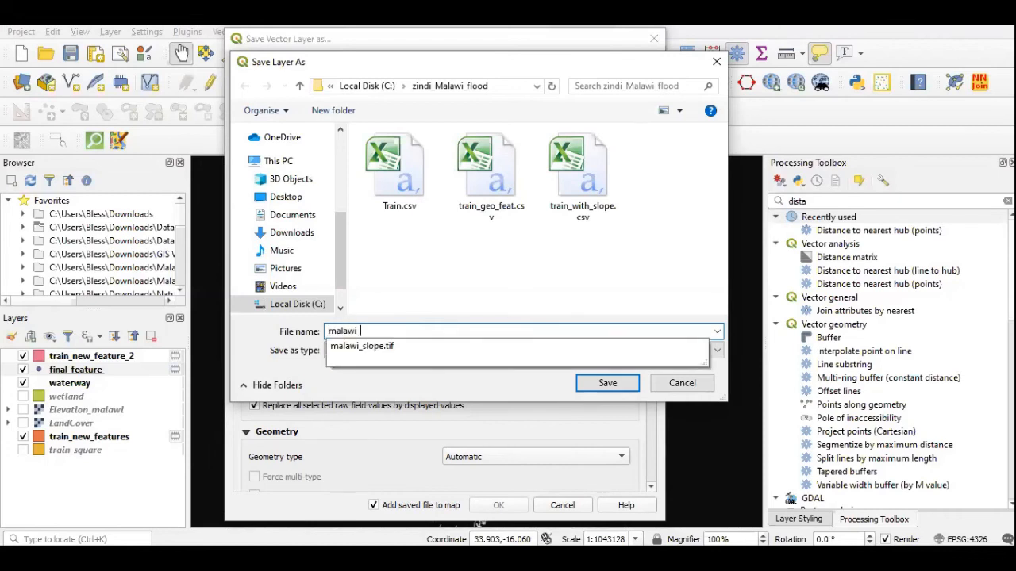
{"action": "type", "text": "geo"}
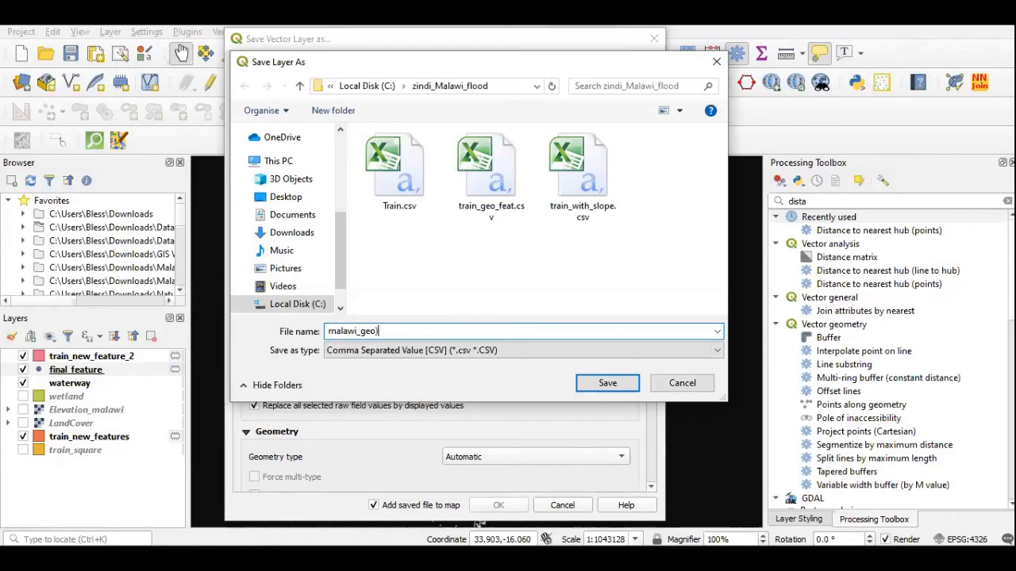
{"action": "type", "text": "_features"}
{"action": "key", "text": "Return"}
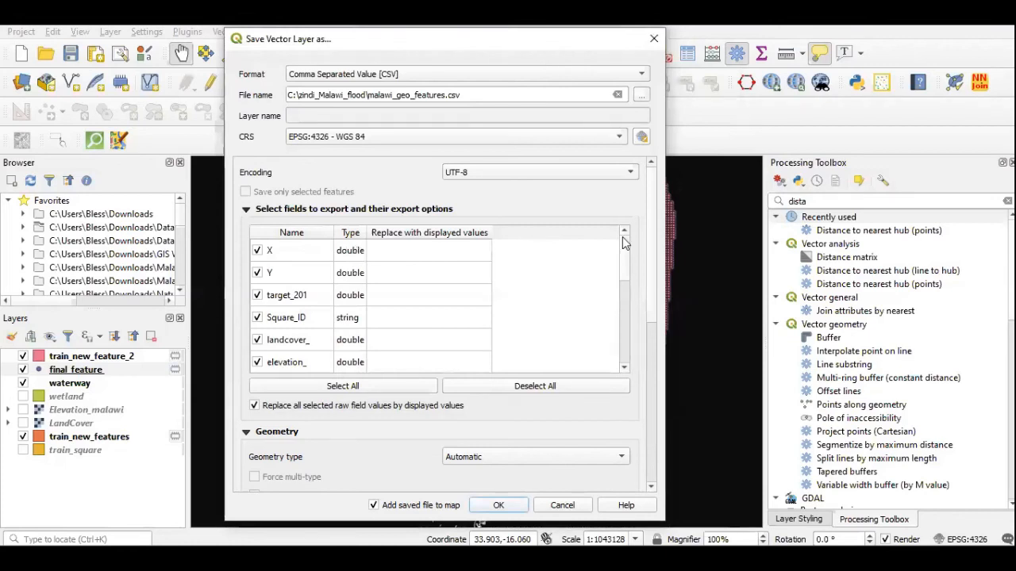
Check the fields selected for export through to HubDist, turn off adding the saved file to the map, and run the export
{"action": "scroll", "coordinate": [612, 258], "scroll_direction": "down", "scroll_amount": 1}
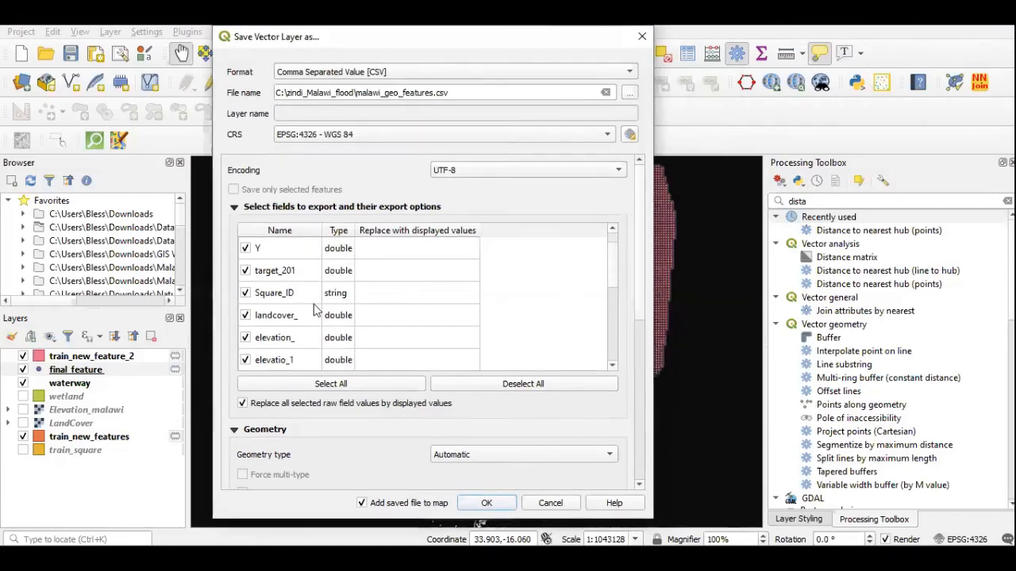
{"action": "scroll", "coordinate": [619, 274], "scroll_direction": "up", "scroll_amount": 1}
{"action": "scroll", "coordinate": [606, 287], "scroll_direction": "down", "scroll_amount": 2}
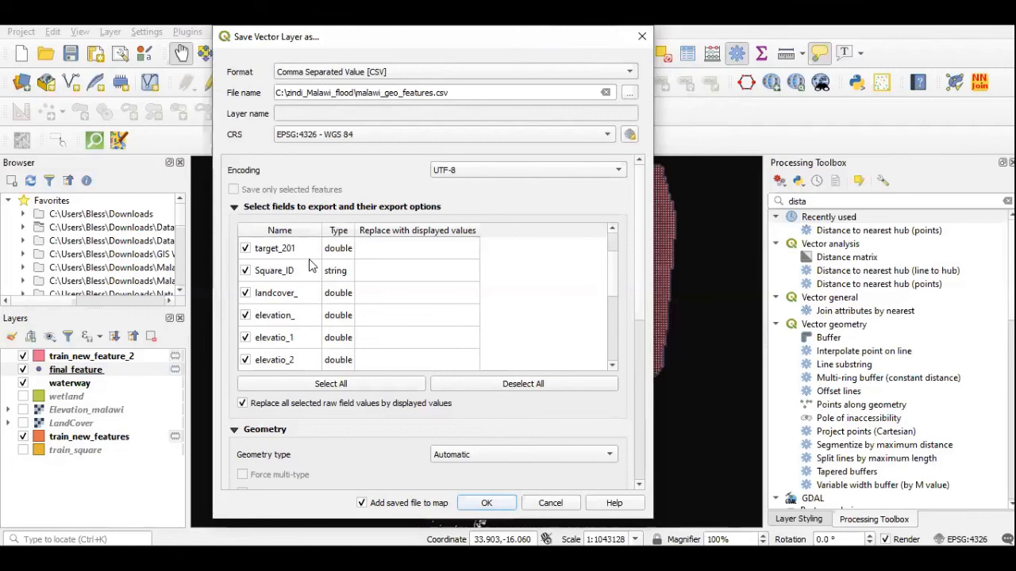
{"action": "scroll", "coordinate": [599, 295], "scroll_direction": "down", "scroll_amount": 1}
{"action": "scroll", "coordinate": [544, 302], "scroll_direction": "down", "scroll_amount": 5}
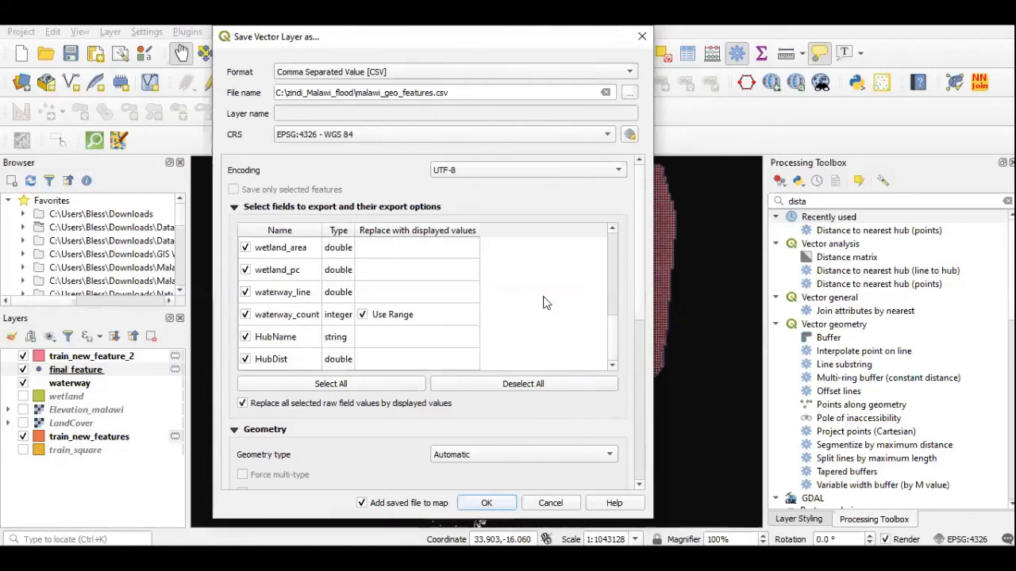
{"action": "scroll", "coordinate": [642, 349], "scroll_direction": "down", "scroll_amount": 1}
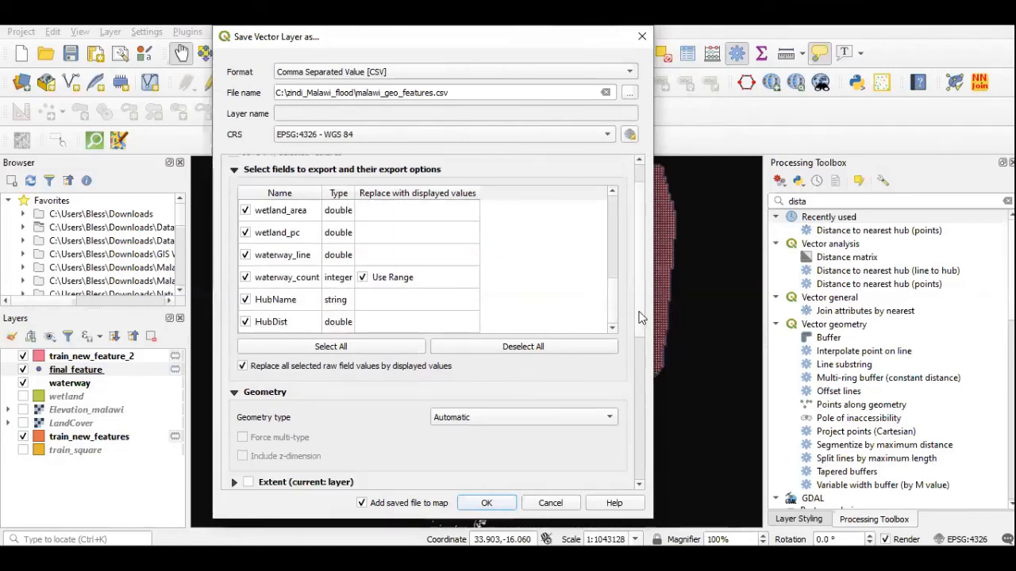
{"action": "scroll", "coordinate": [369, 514], "scroll_direction": "down", "scroll_amount": 2}
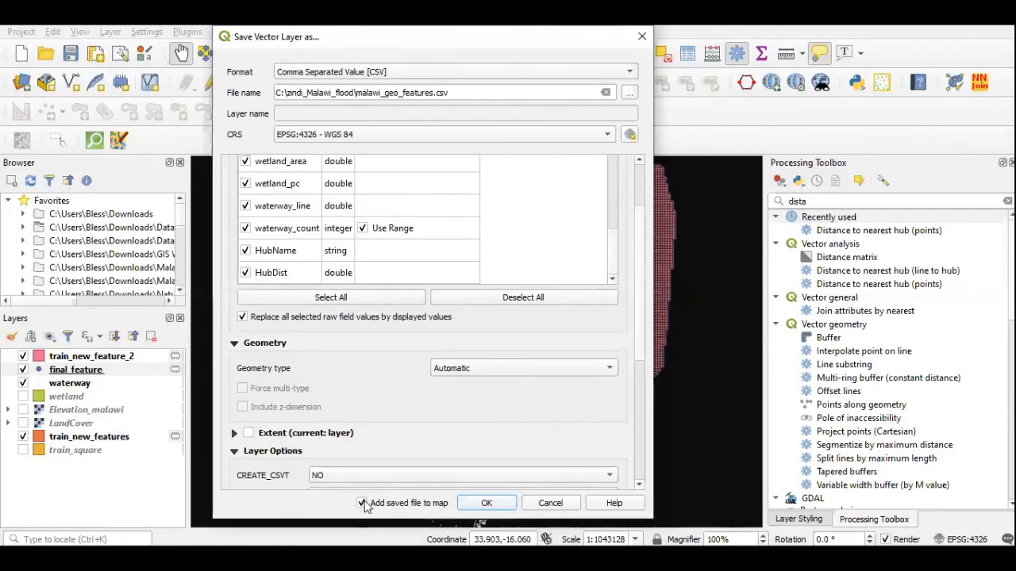
{"action": "left_click", "coordinate": [380, 506]}
{"action": "left_click", "coordinate": [499, 506]}
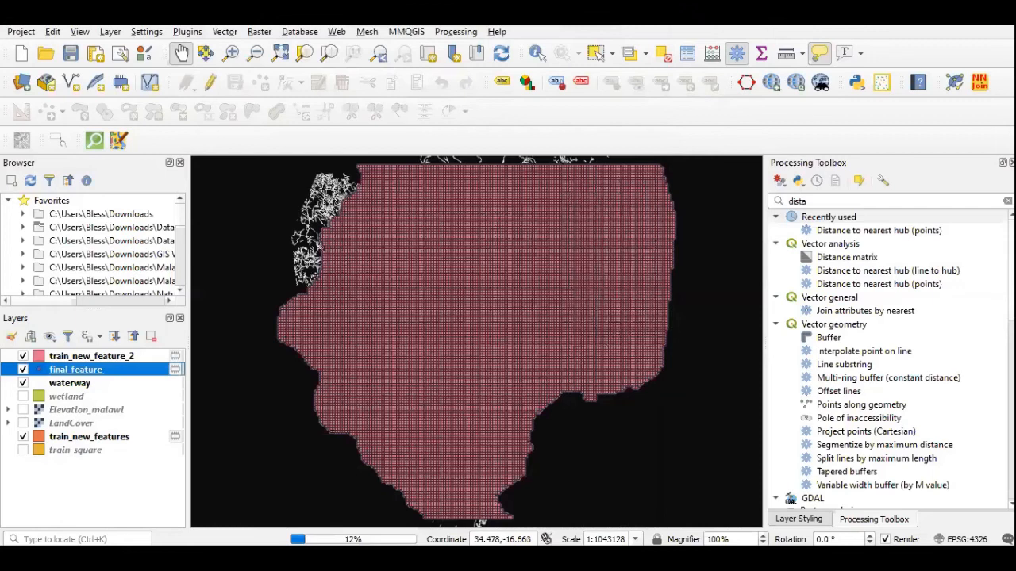